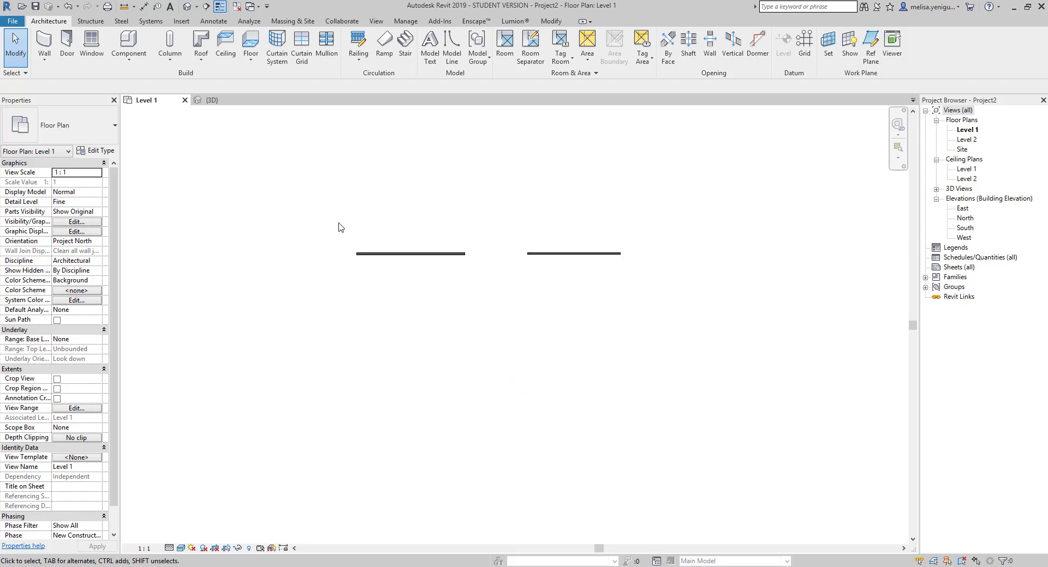
Select the left Generic 8" wall in the Level 1 plan, then clear the selection.
{"action": "left_click", "coordinate": [440, 251]}
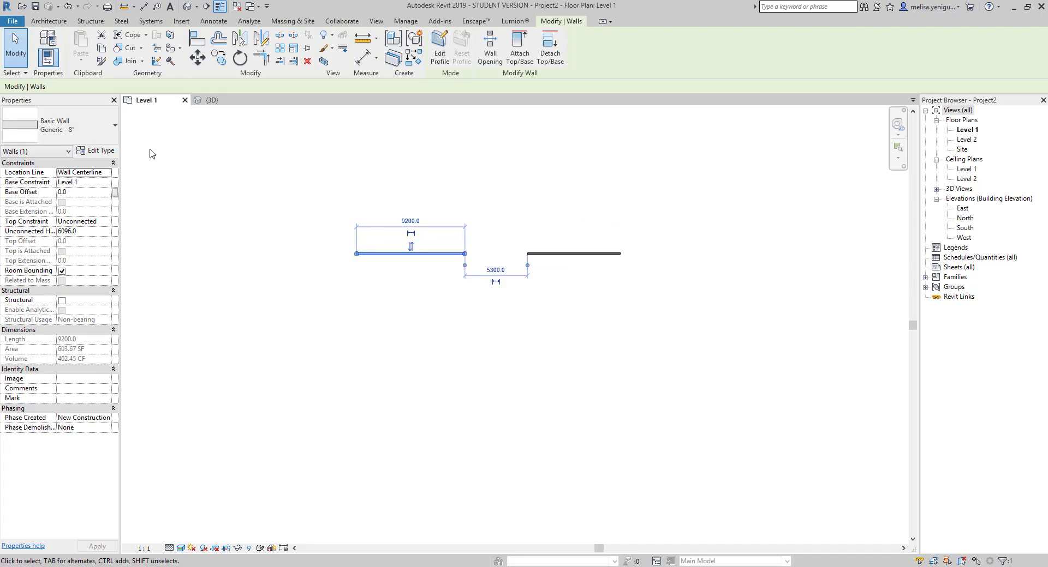
{"action": "left_click", "coordinate": [353, 192]}
Open the Material Browser and create a new material named 'Duvar 1'.
{"action": "left_click", "coordinate": [405, 21]}
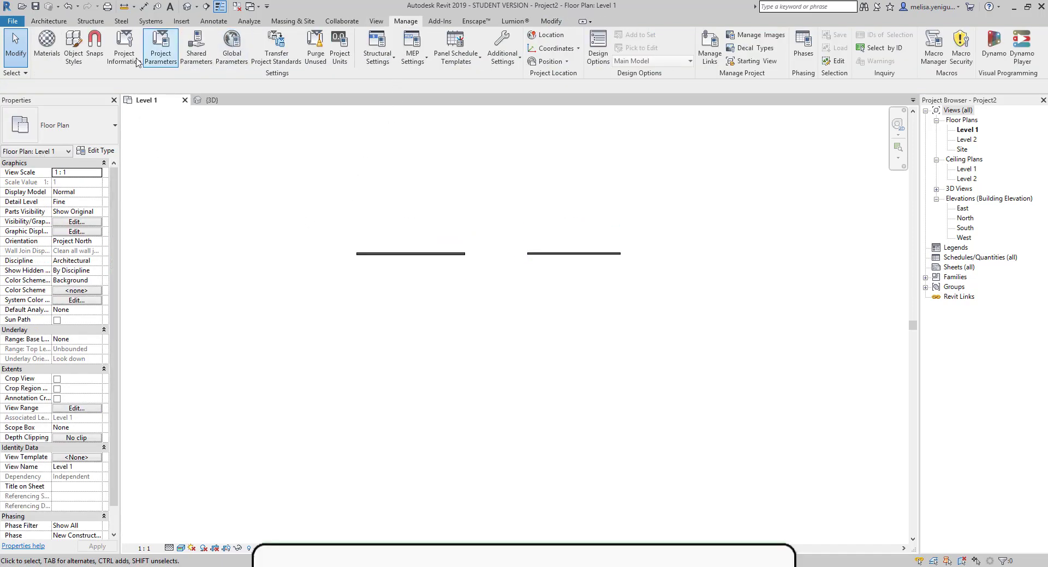
{"action": "left_click", "coordinate": [47, 44]}
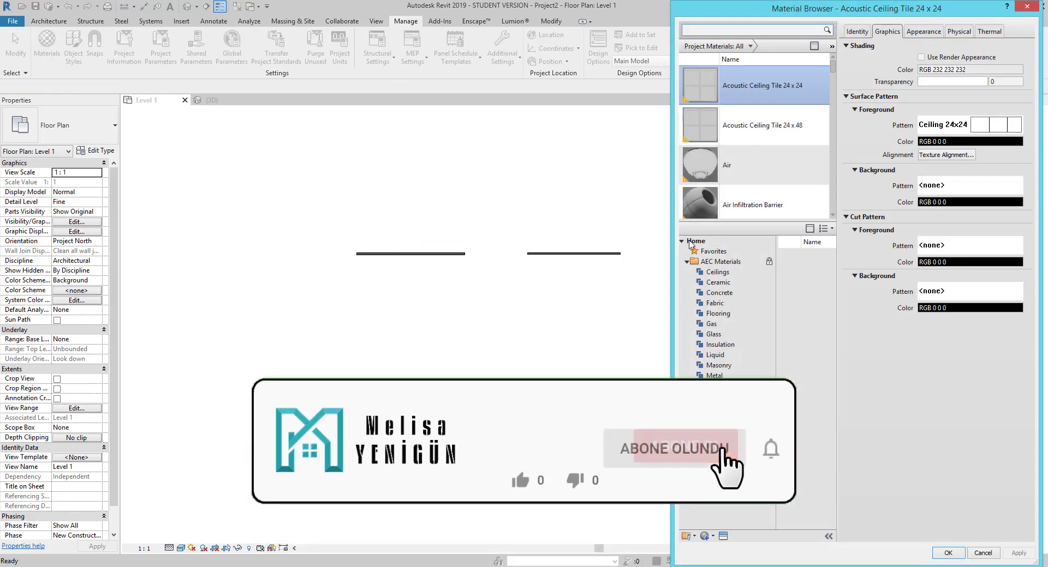
{"action": "left_click", "coordinate": [686, 263]}
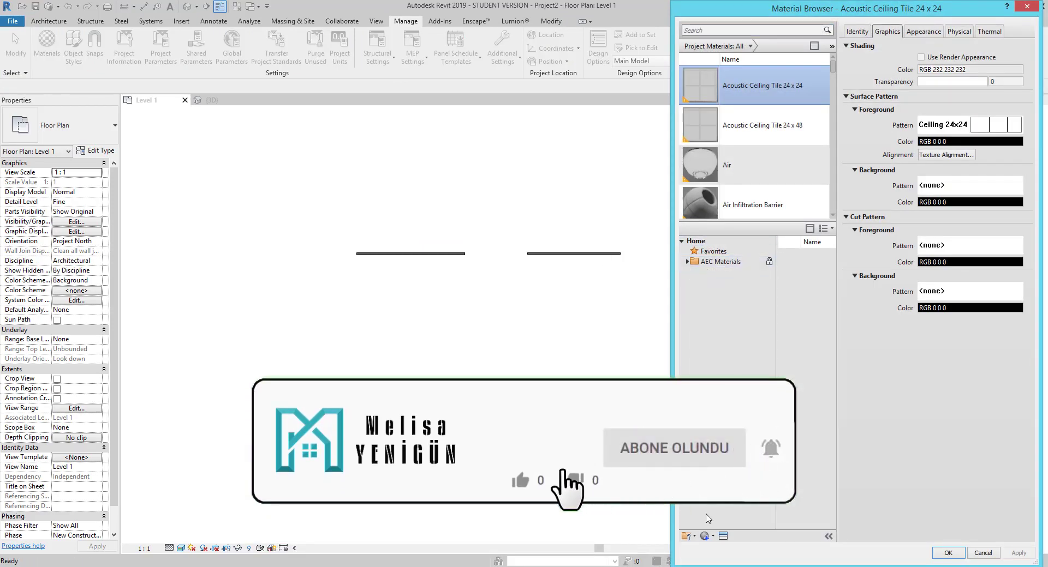
{"action": "left_click", "coordinate": [706, 536]}
{"action": "left_click", "coordinate": [725, 545]}
{"action": "scroll", "coordinate": [753, 142], "scroll_direction": "down", "scroll_amount": 1}
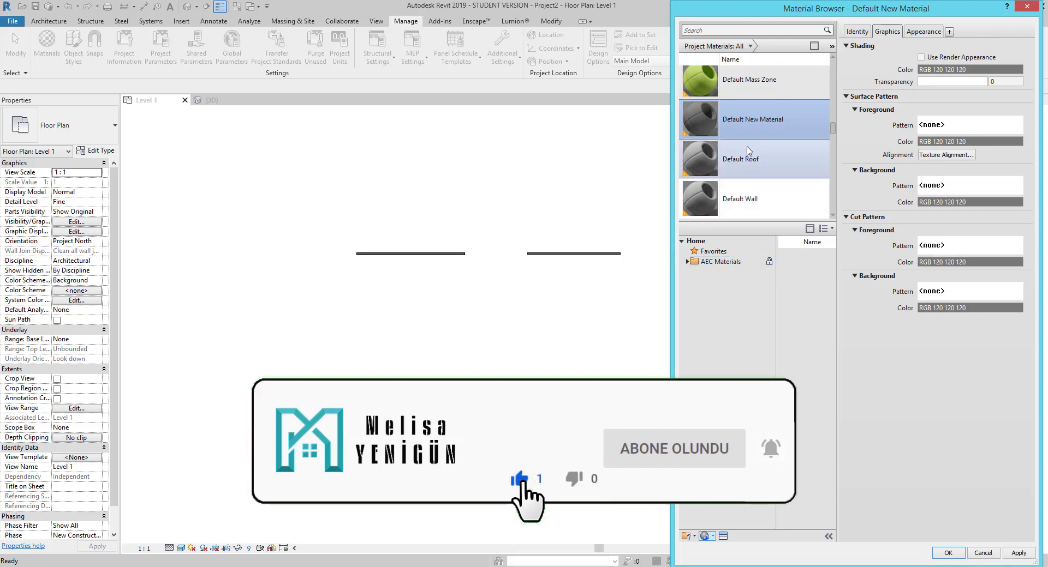
{"action": "right_click", "coordinate": [744, 117]}
{"action": "left_click", "coordinate": [775, 148]}
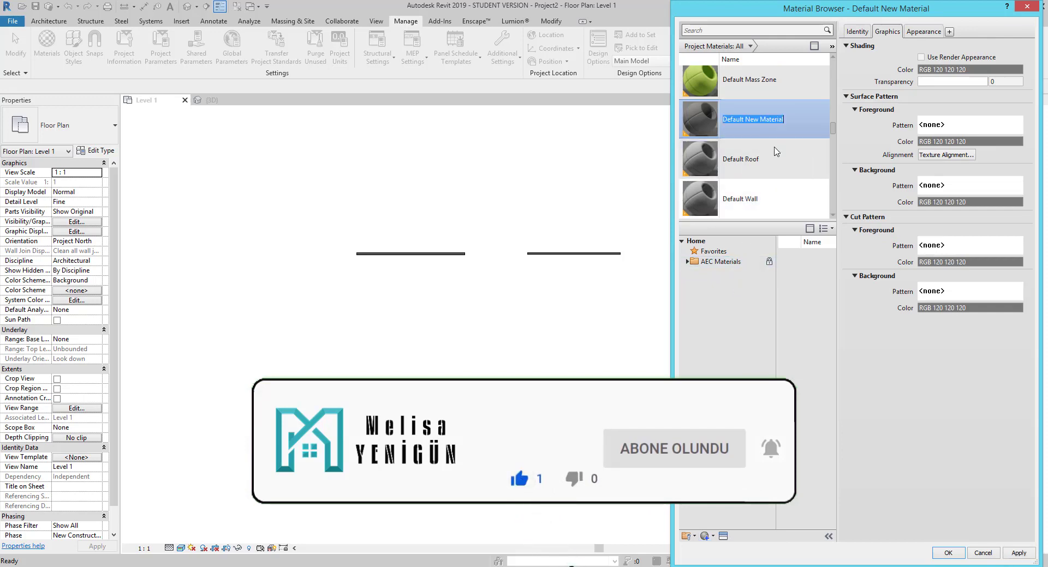
{"action": "type", "text": "Duvar 1"}
{"action": "key", "text": "Return"}
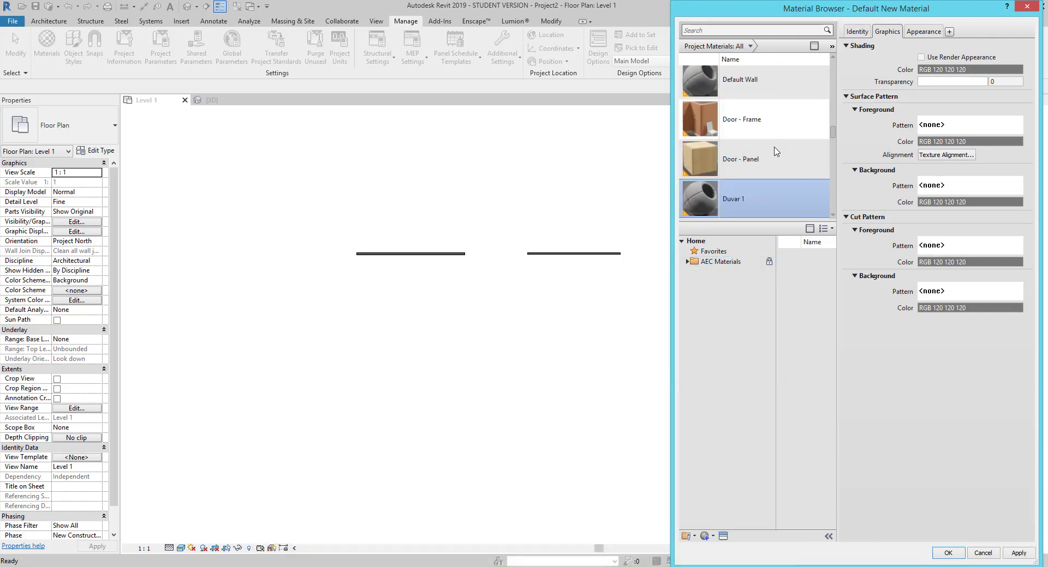
Add a second material named 'Duvar2', then show Duvar 1's Appearance settings.
{"action": "left_click", "coordinate": [702, 536]}
{"action": "right_click", "coordinate": [741, 130]}
{"action": "left_click", "coordinate": [780, 159]}
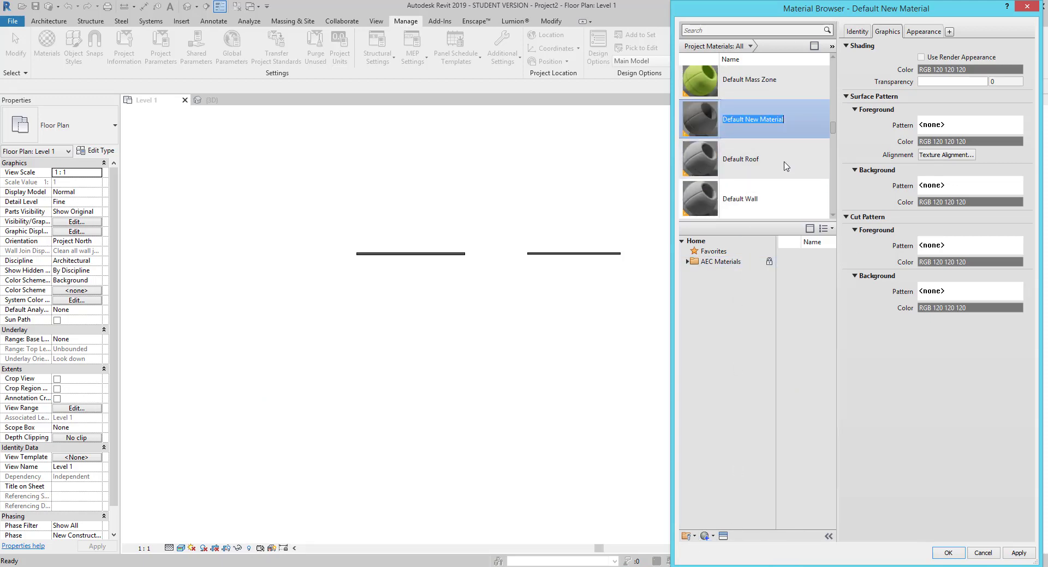
{"action": "type", "text": "Duvar2"}
{"action": "key", "text": "Return"}
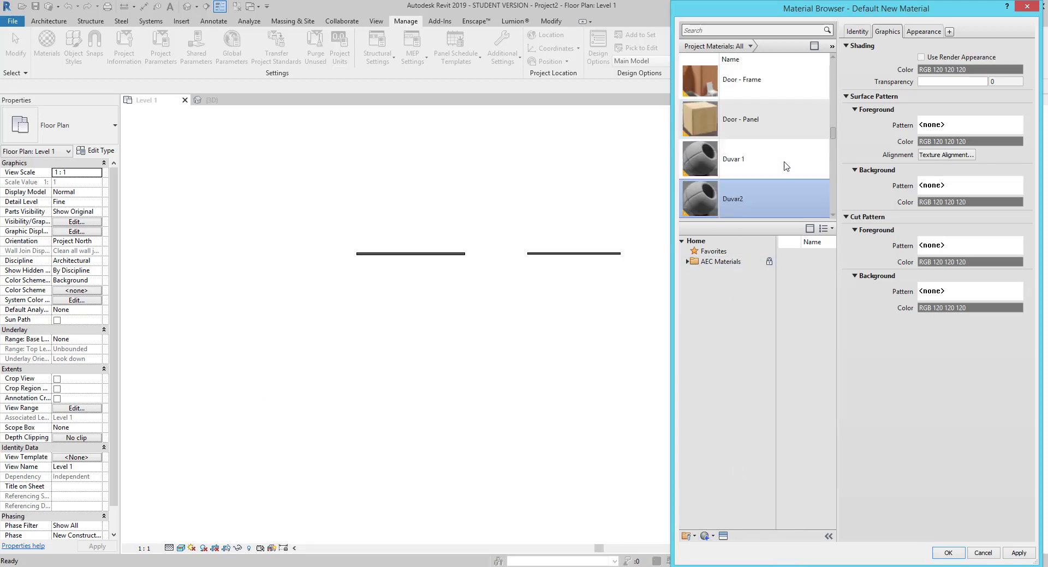
{"action": "left_click", "coordinate": [786, 167]}
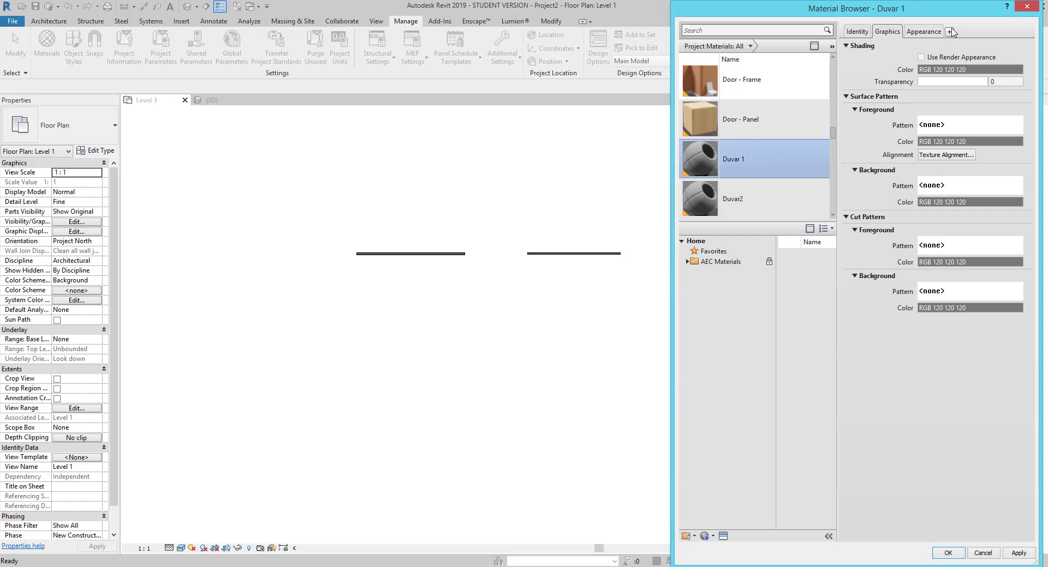
{"action": "left_click", "coordinate": [924, 35]}
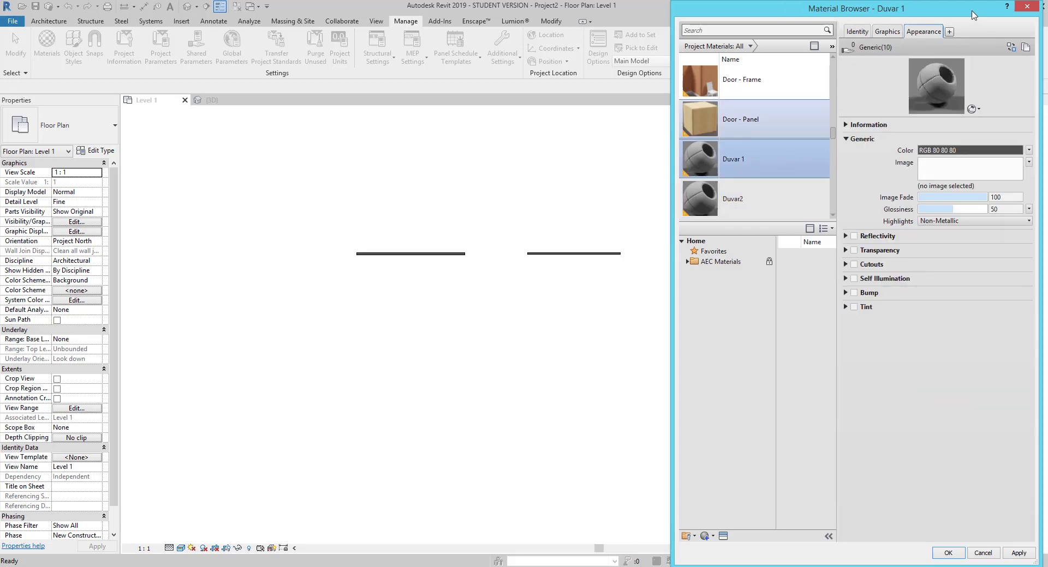
Replace Duvar 1's appearance with the Masonry asset 'Bricks - Running - Dark Blend'.
{"action": "left_click_drag", "start_coordinate": [972, 11], "coordinate": [641, 39]}
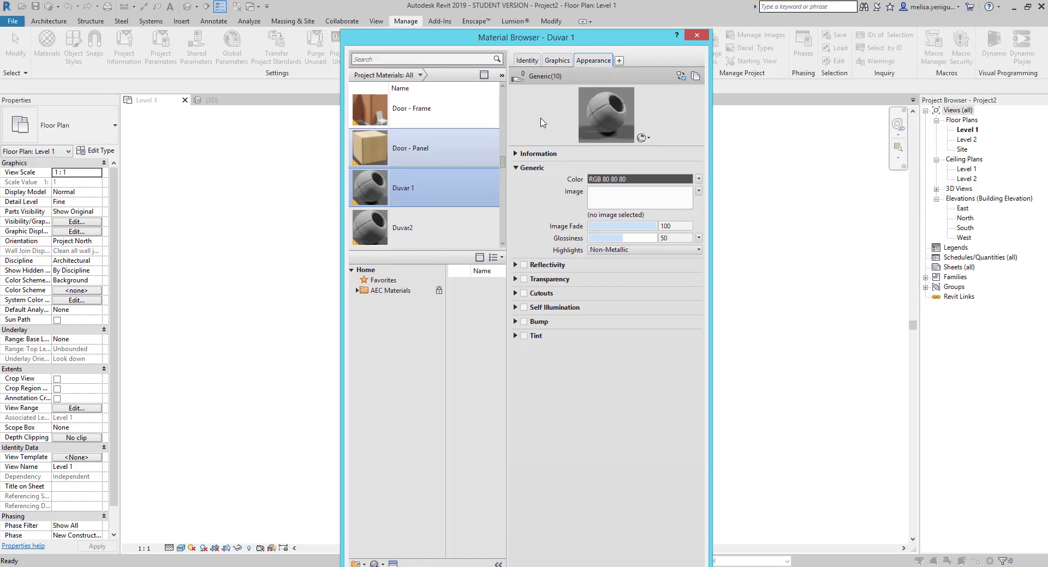
{"action": "left_click", "coordinate": [681, 77]}
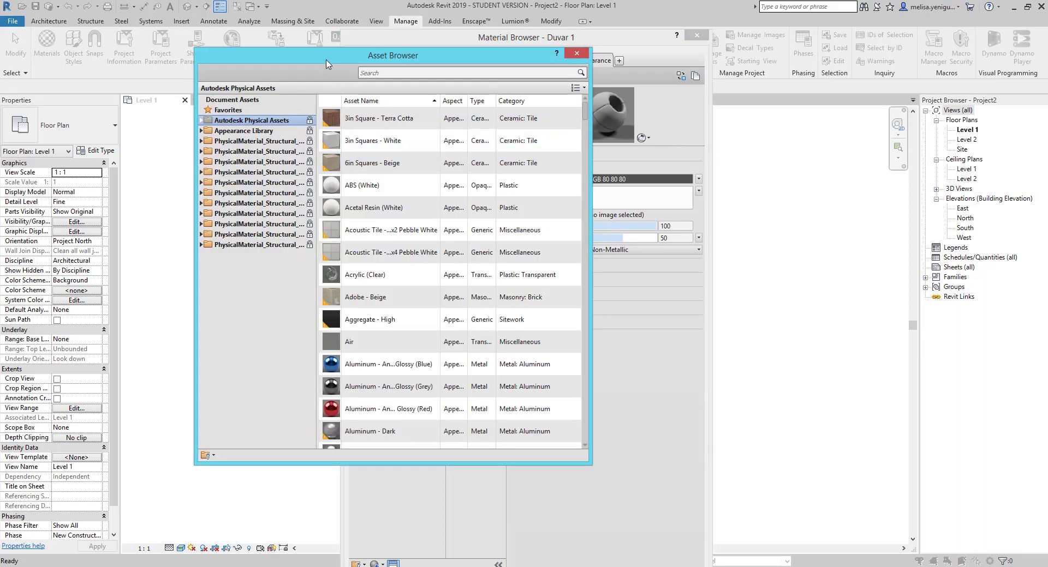
{"action": "left_click_drag", "start_coordinate": [319, 65], "coordinate": [194, 62]}
{"action": "left_click", "coordinate": [79, 114]}
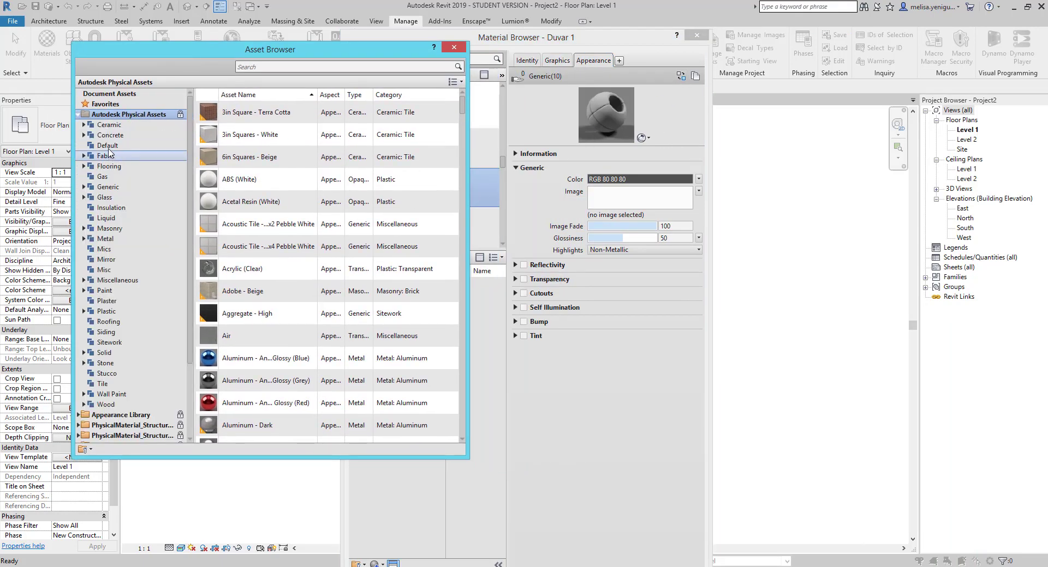
{"action": "left_click_drag", "start_coordinate": [467, 458], "coordinate": [407, 530]}
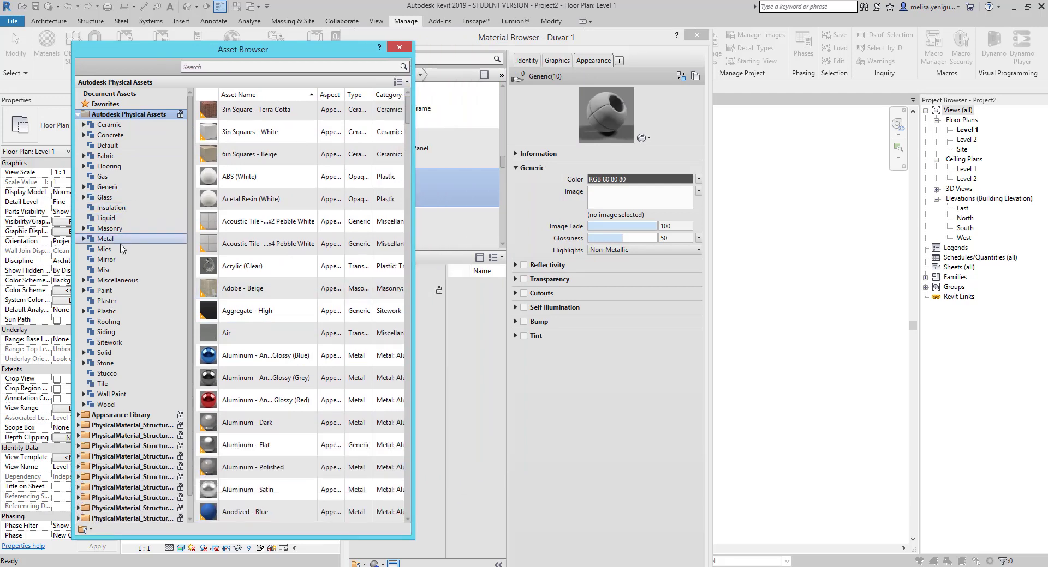
{"action": "left_click", "coordinate": [111, 228]}
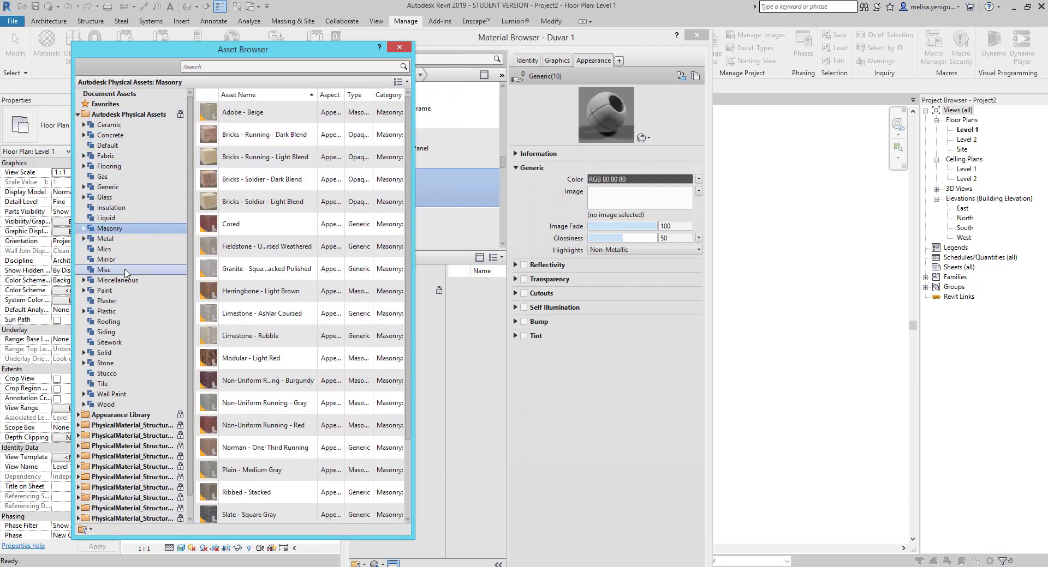
{"action": "left_click", "coordinate": [84, 229]}
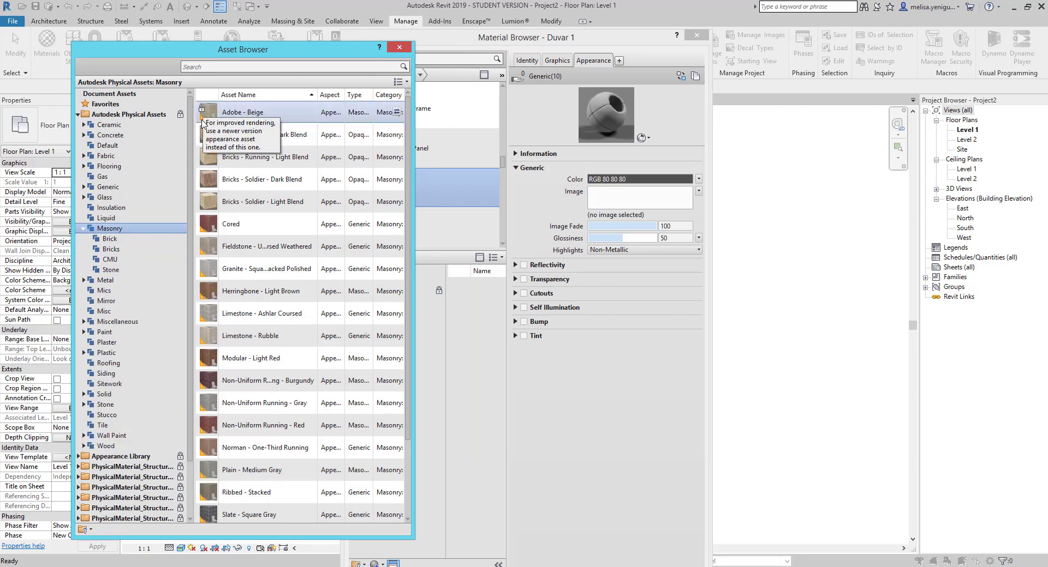
{"action": "mouse_move", "coordinate": [272, 224]}
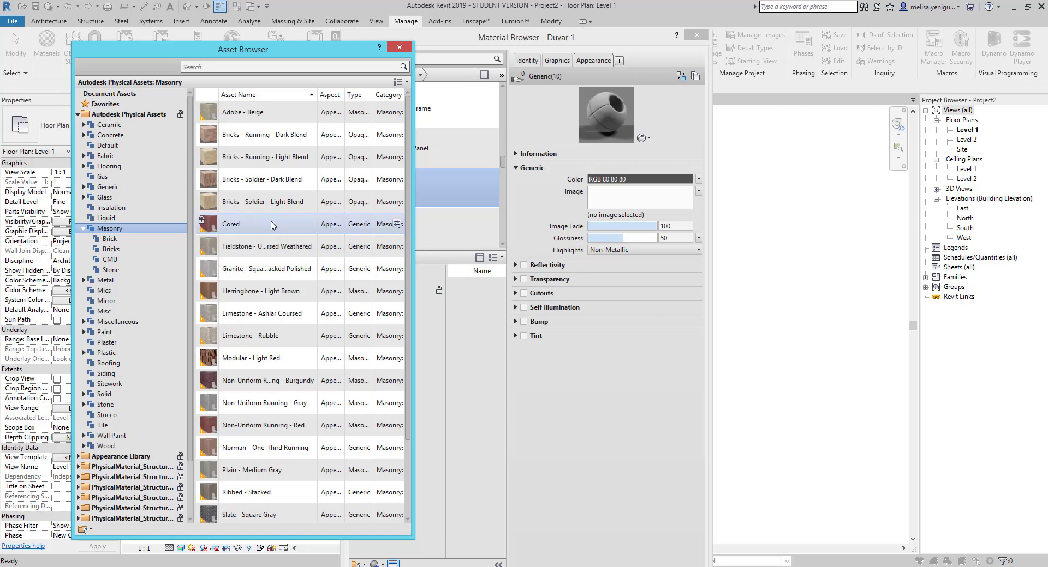
{"action": "left_click", "coordinate": [397, 224]}
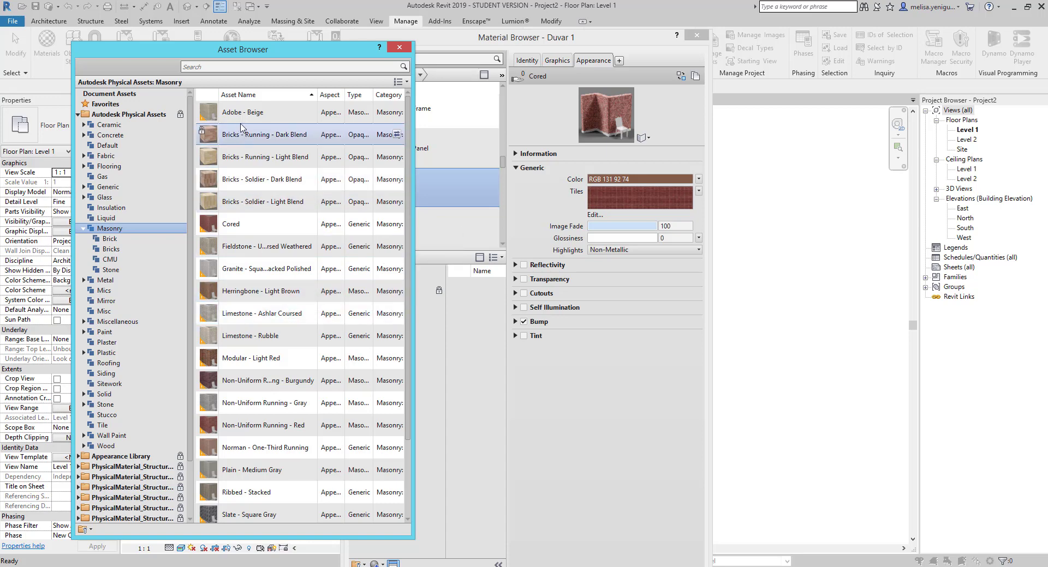
{"action": "left_click", "coordinate": [396, 135]}
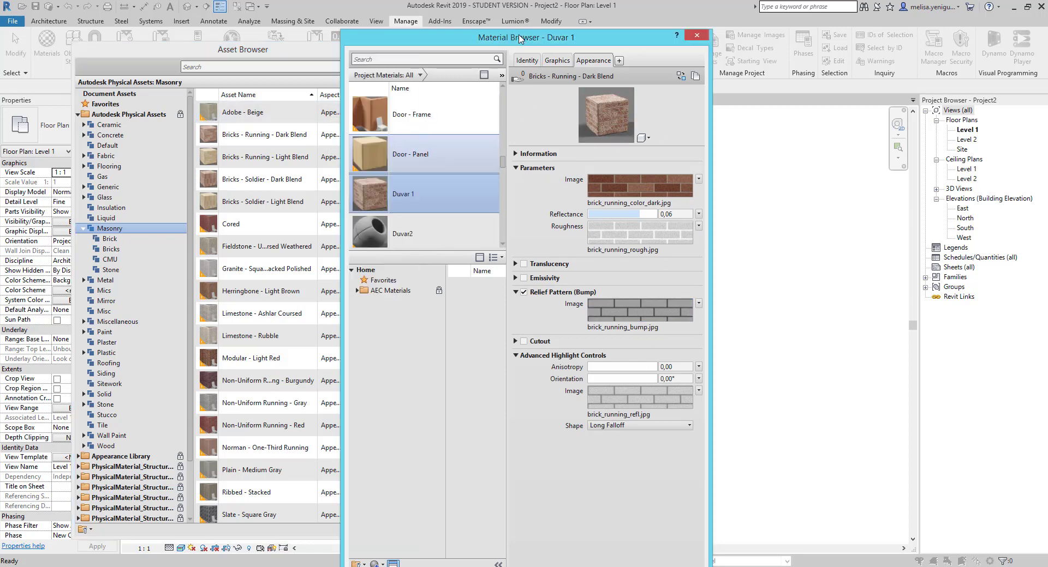
Give Duvar2 the same 'Bricks - Running - Dark Blend' appearance, then reselect Duvar 1 and close the Asset Browser.
{"action": "left_click_drag", "start_coordinate": [509, 37], "coordinate": [580, 35]}
{"action": "left_click", "coordinate": [473, 232]}
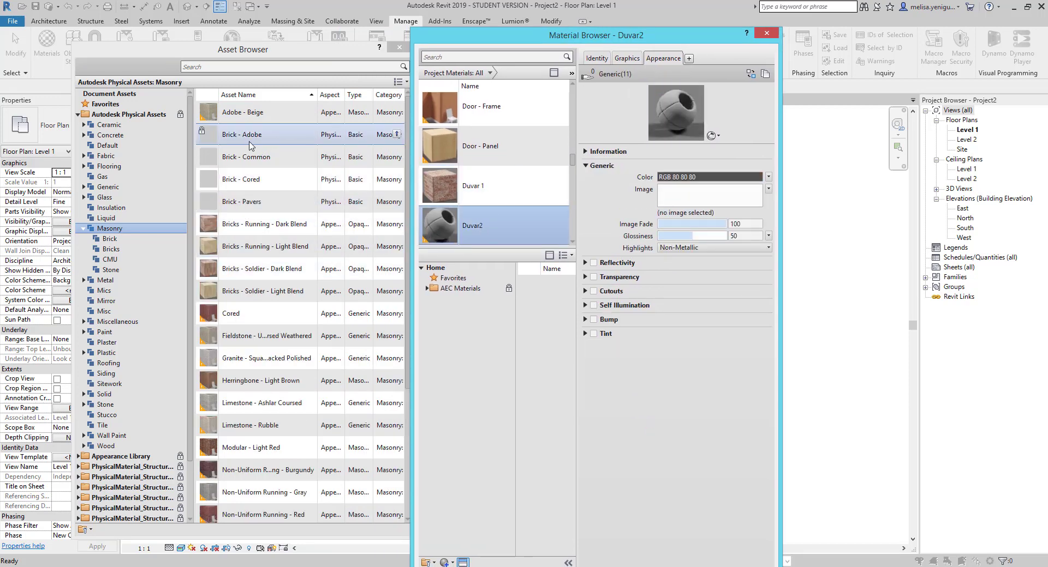
{"action": "left_click", "coordinate": [245, 224]}
{"action": "left_click", "coordinate": [397, 224]}
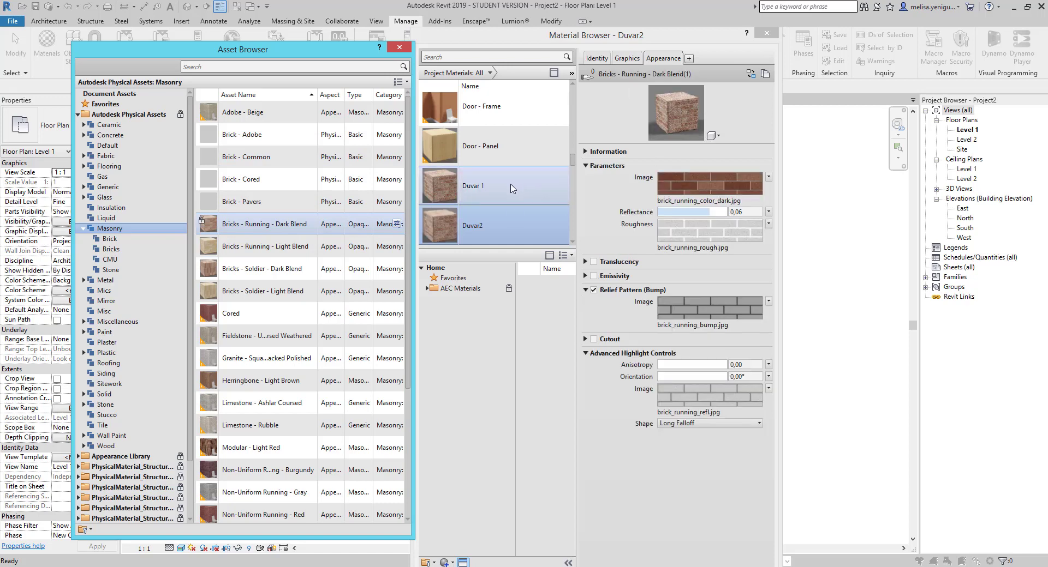
{"action": "left_click", "coordinate": [469, 186]}
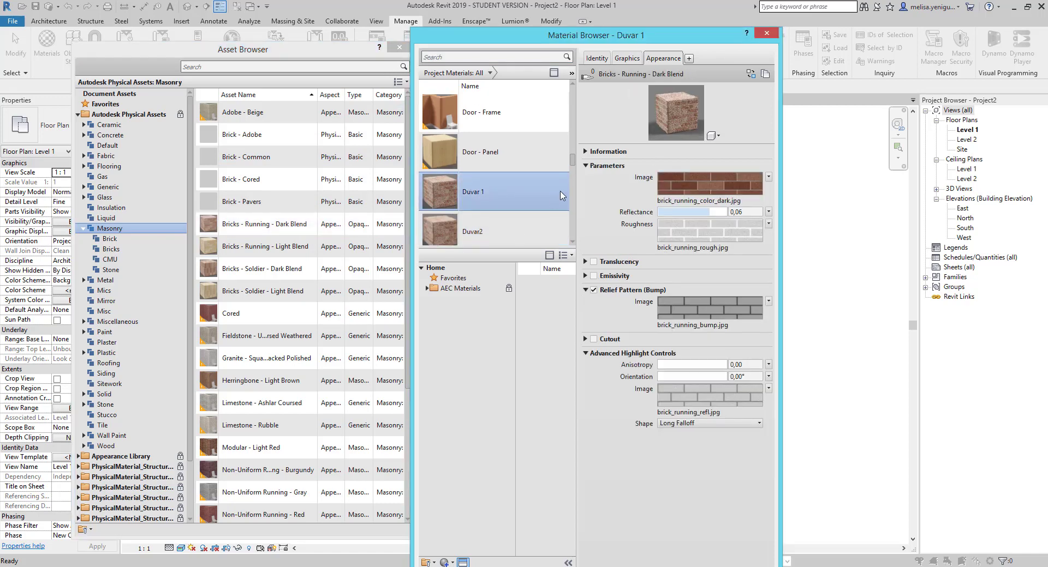
{"action": "left_click", "coordinate": [399, 47]}
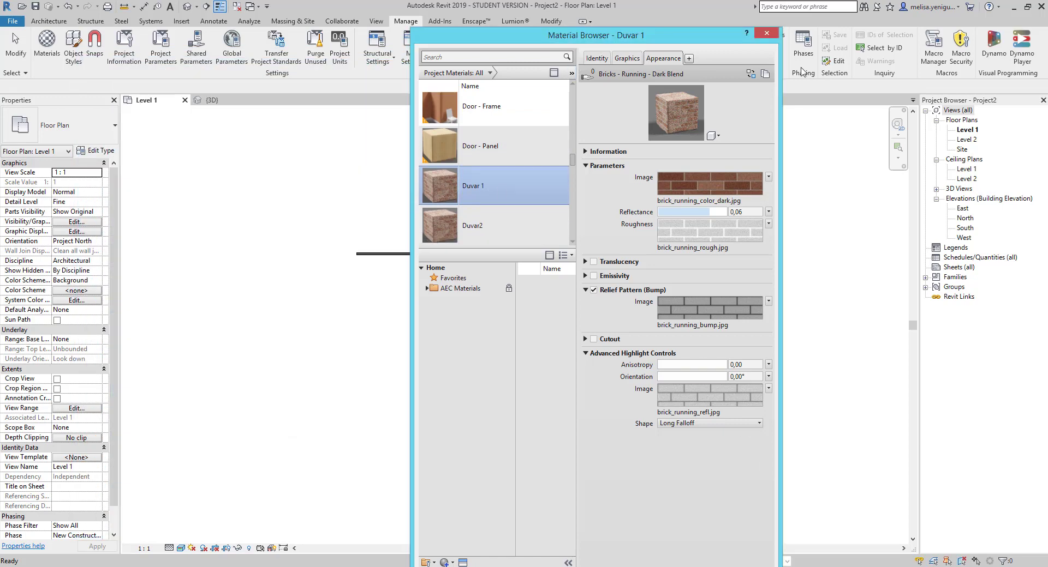
{"action": "left_click_drag", "start_coordinate": [688, 38], "coordinate": [685, 12]}
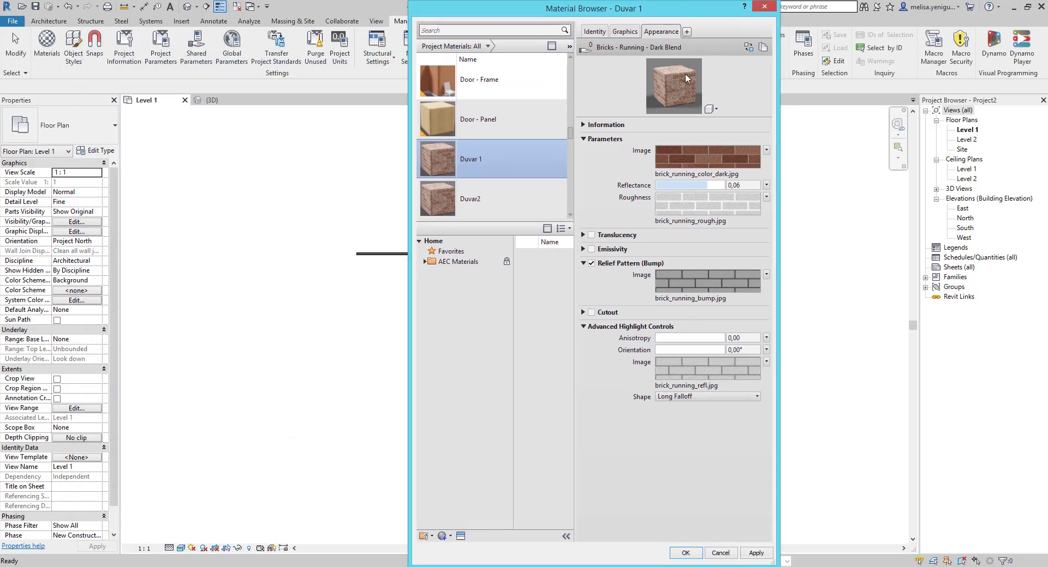
Apply the brick appearances and set the Generic 8" wall's structure layer material to Duvar 1.
{"action": "left_click", "coordinate": [757, 552]}
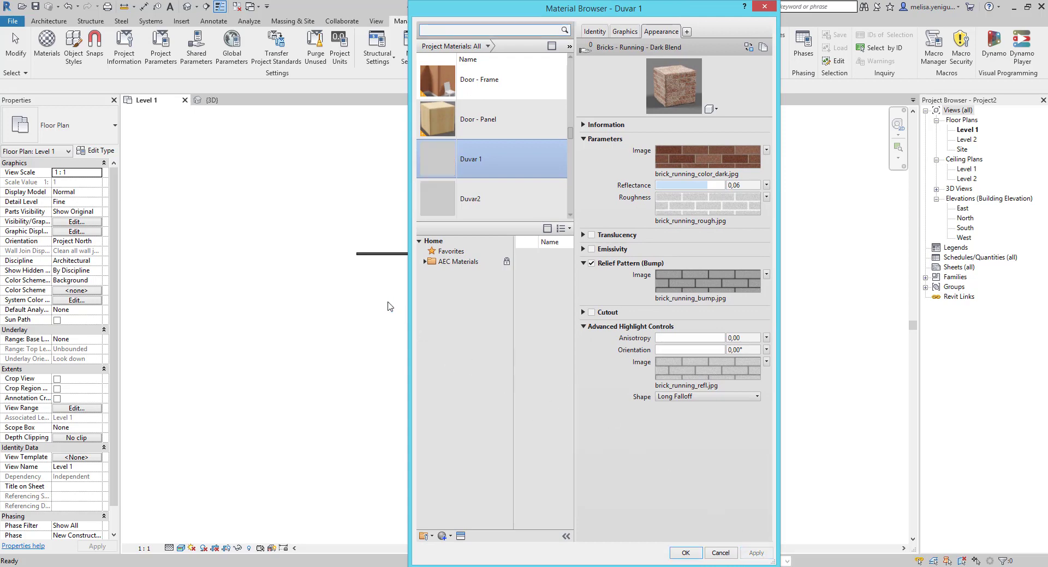
{"action": "left_click", "coordinate": [685, 553]}
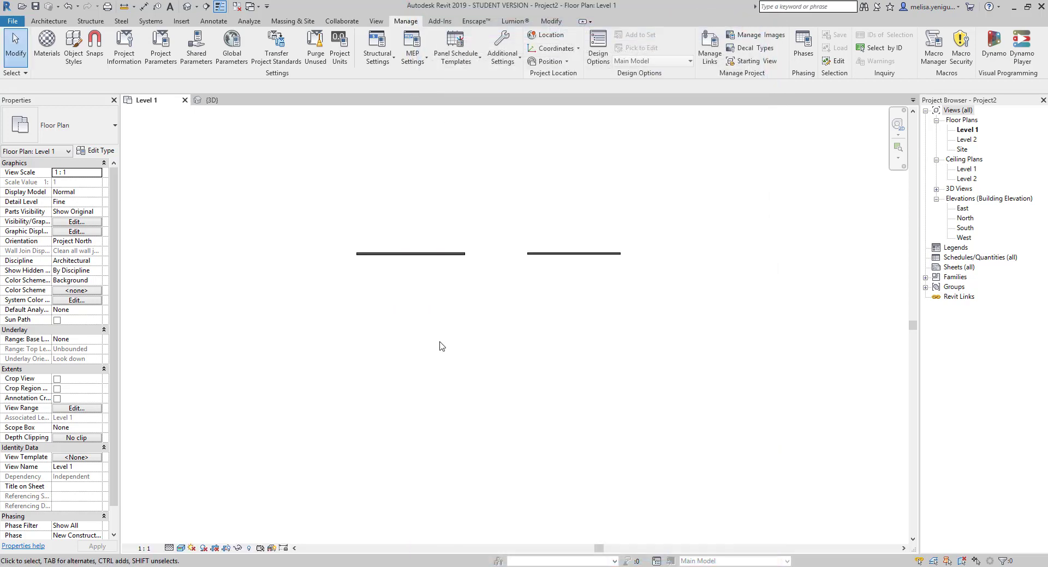
{"action": "left_click", "coordinate": [405, 254]}
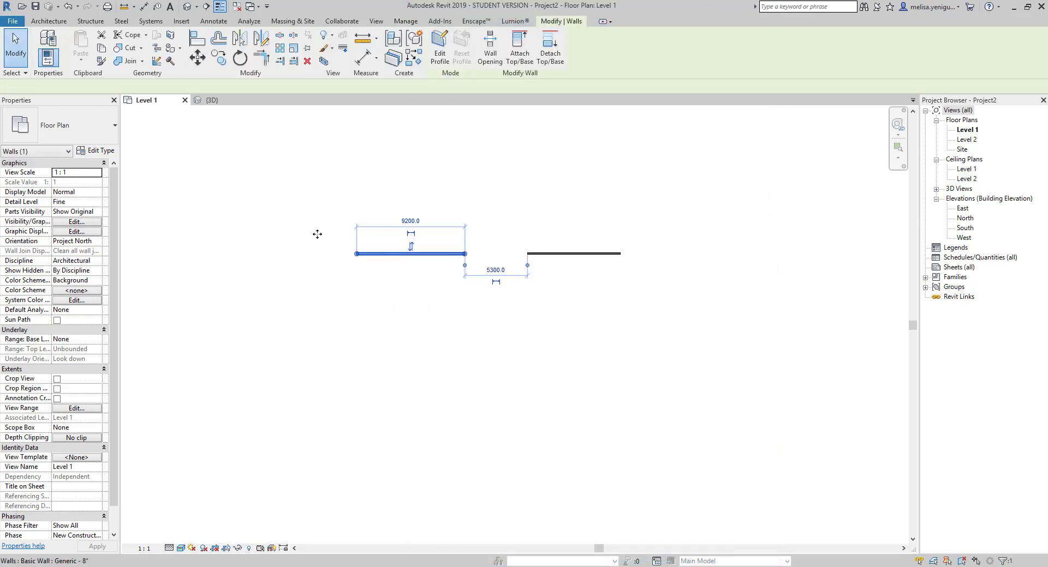
{"action": "left_click", "coordinate": [94, 156]}
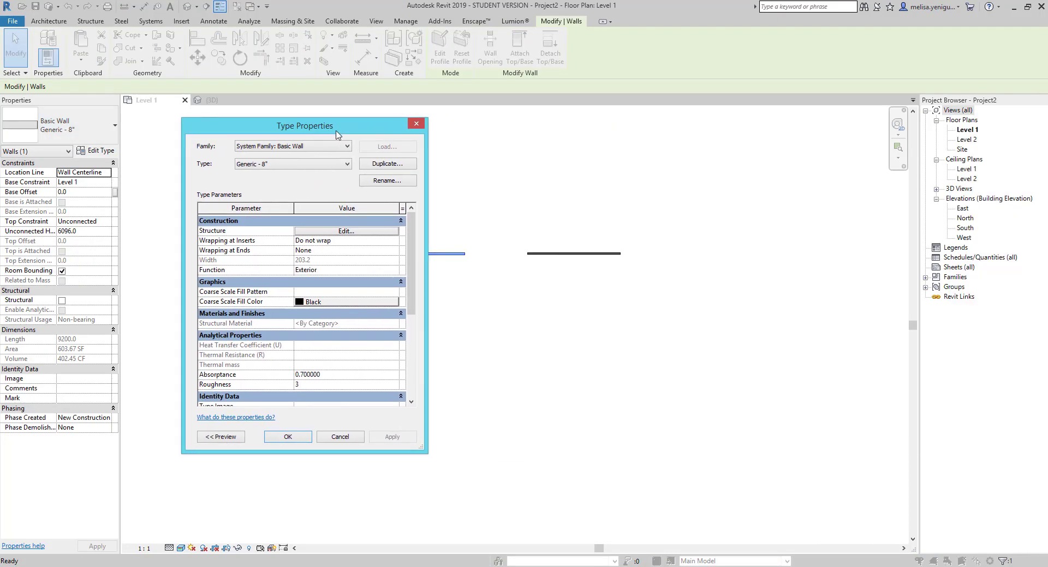
{"action": "left_click", "coordinate": [326, 218]}
{"action": "left_click", "coordinate": [240, 245]}
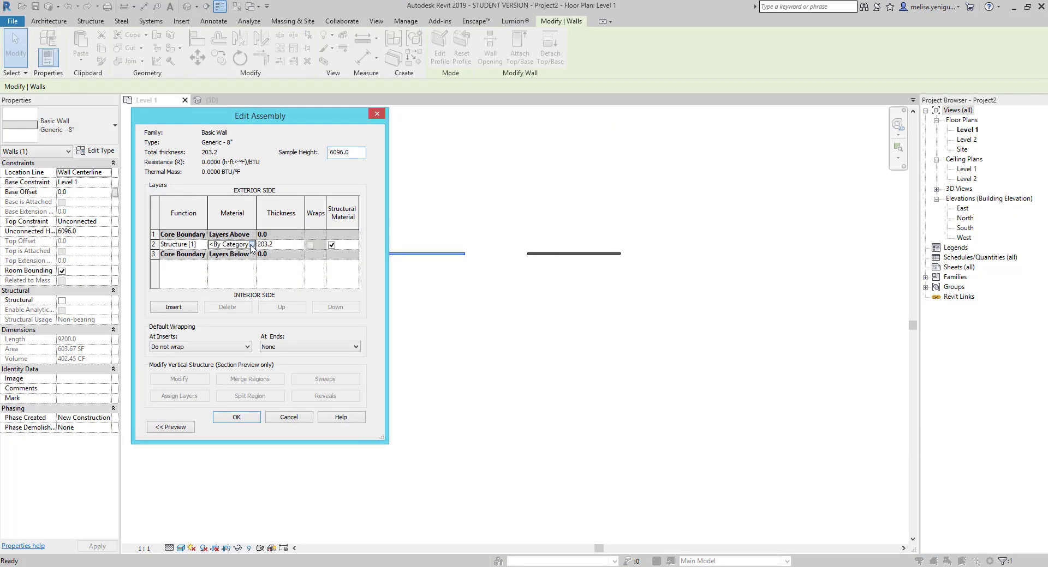
{"action": "left_click", "coordinate": [253, 244]}
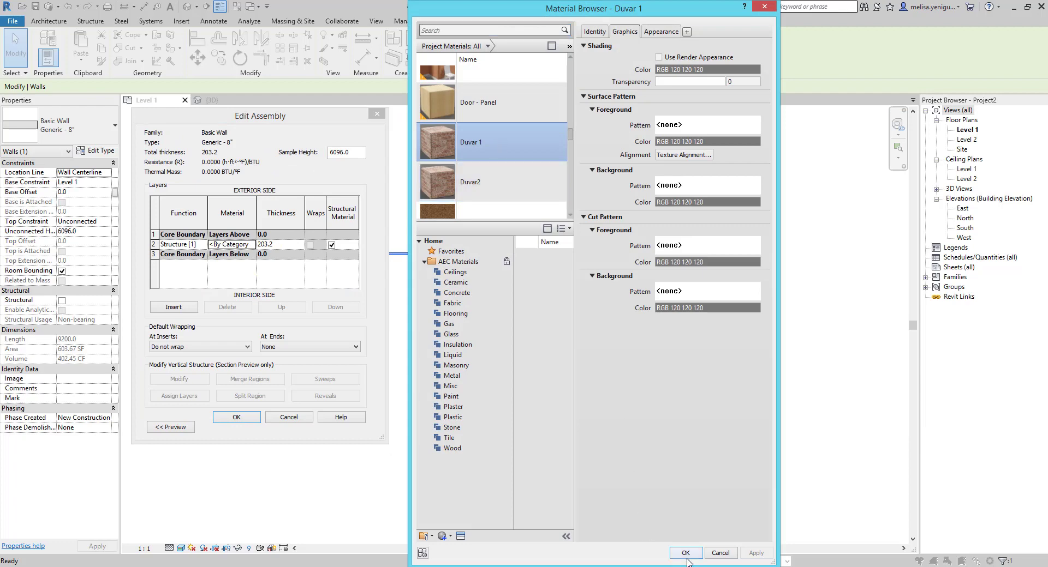
{"action": "left_click", "coordinate": [685, 553]}
{"action": "left_click", "coordinate": [236, 418]}
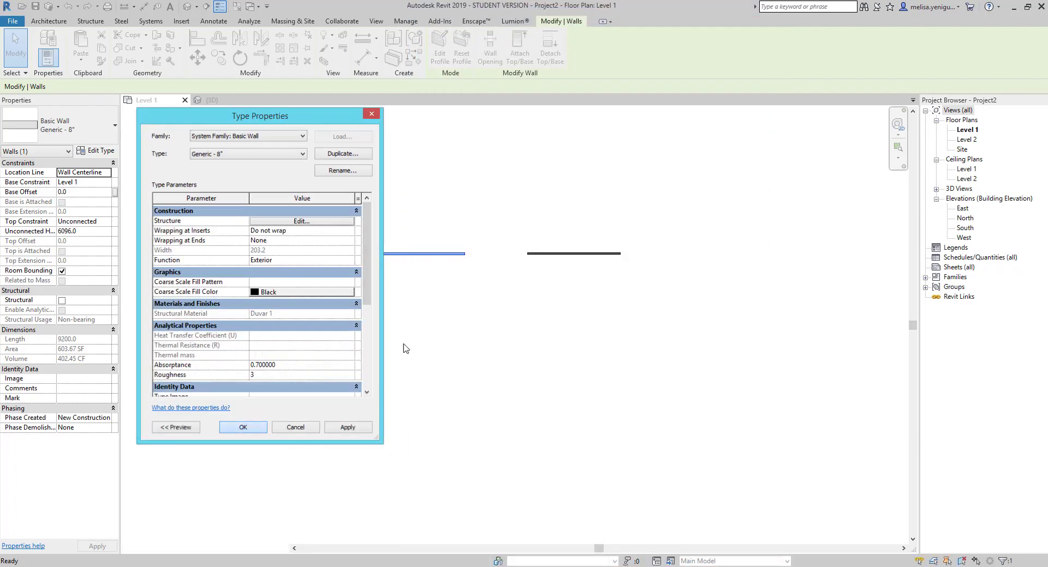
{"action": "left_click", "coordinate": [255, 429]}
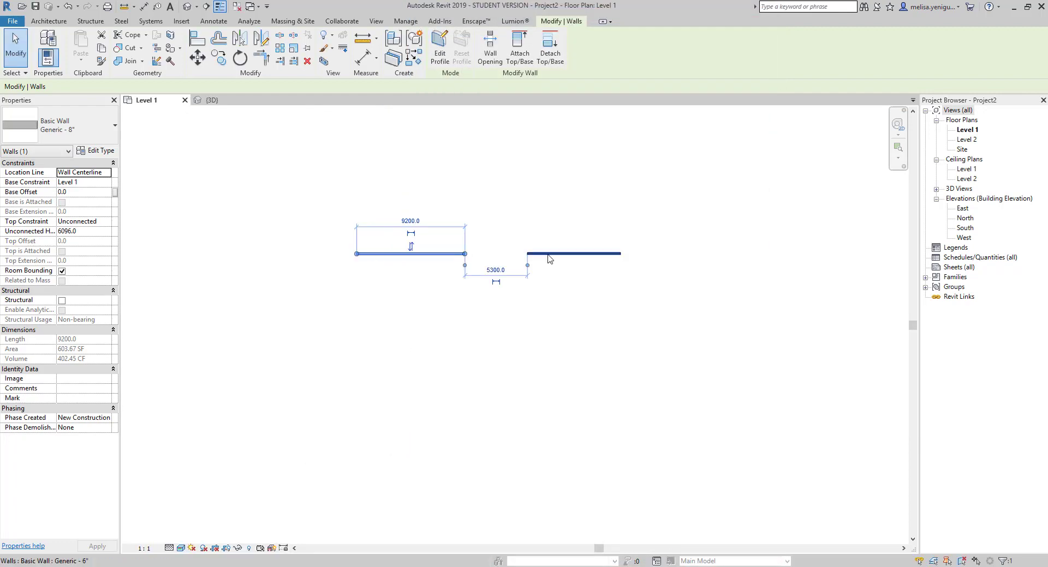
Set the Generic 6" wall type's structure layer material to Duvar2.
{"action": "left_click", "coordinate": [95, 151]}
{"action": "left_click", "coordinate": [333, 222]}
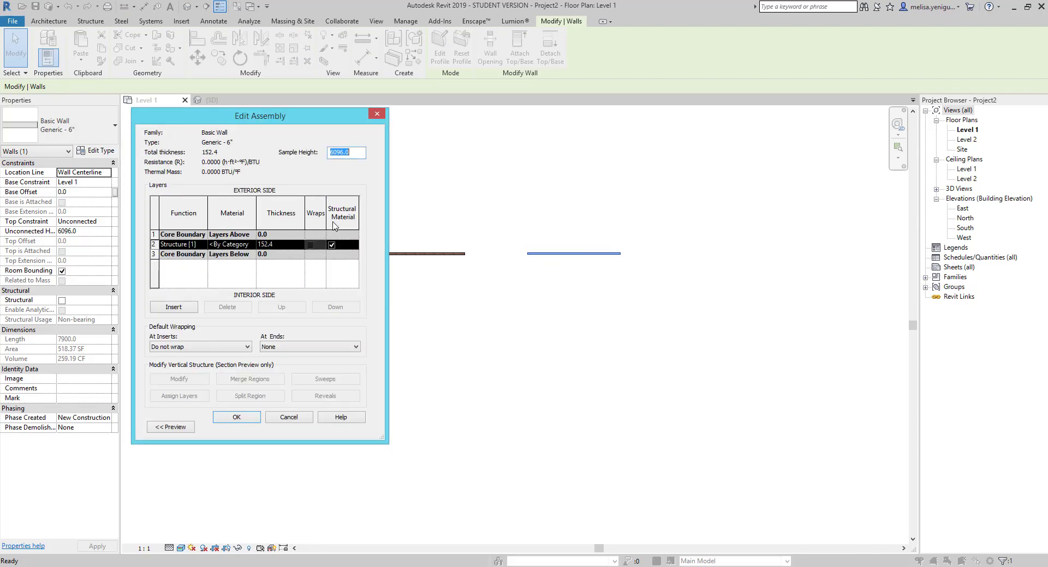
{"action": "left_click", "coordinate": [251, 244]}
{"action": "left_click", "coordinate": [253, 245]}
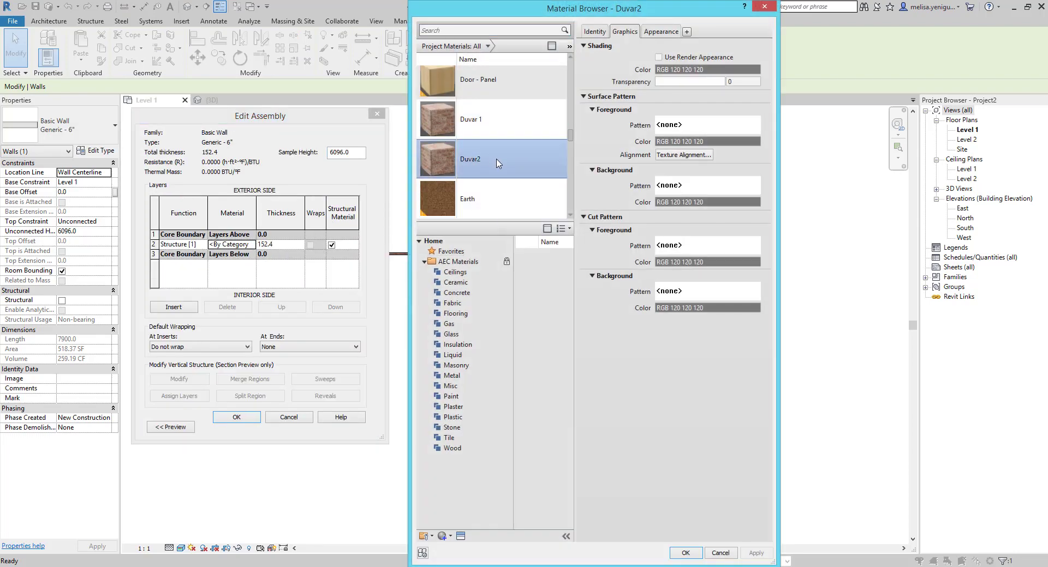
{"action": "left_click", "coordinate": [686, 553]}
{"action": "left_click", "coordinate": [246, 419]}
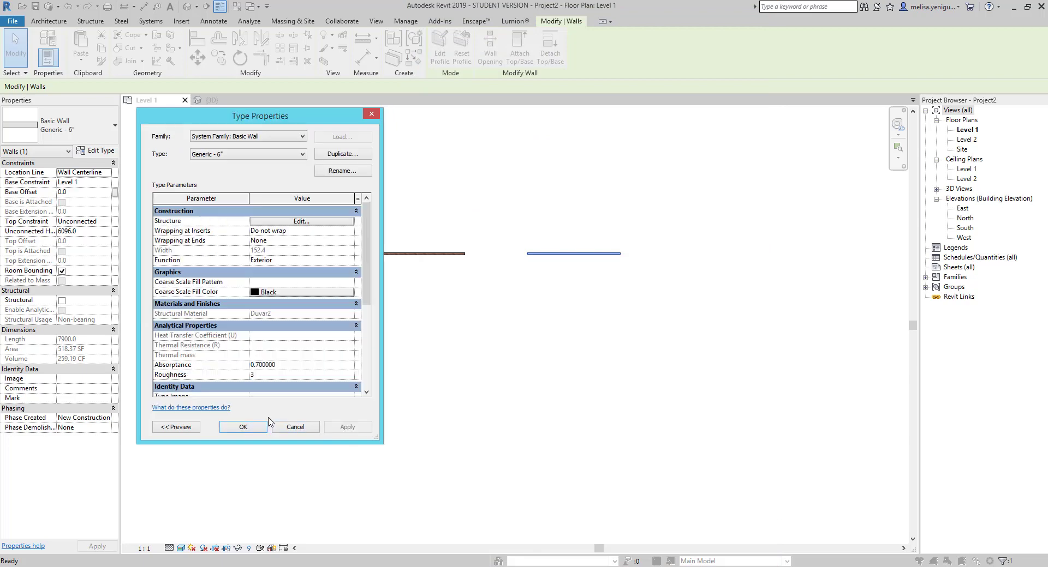
{"action": "left_click", "coordinate": [243, 427]}
{"action": "left_click", "coordinate": [426, 324]}
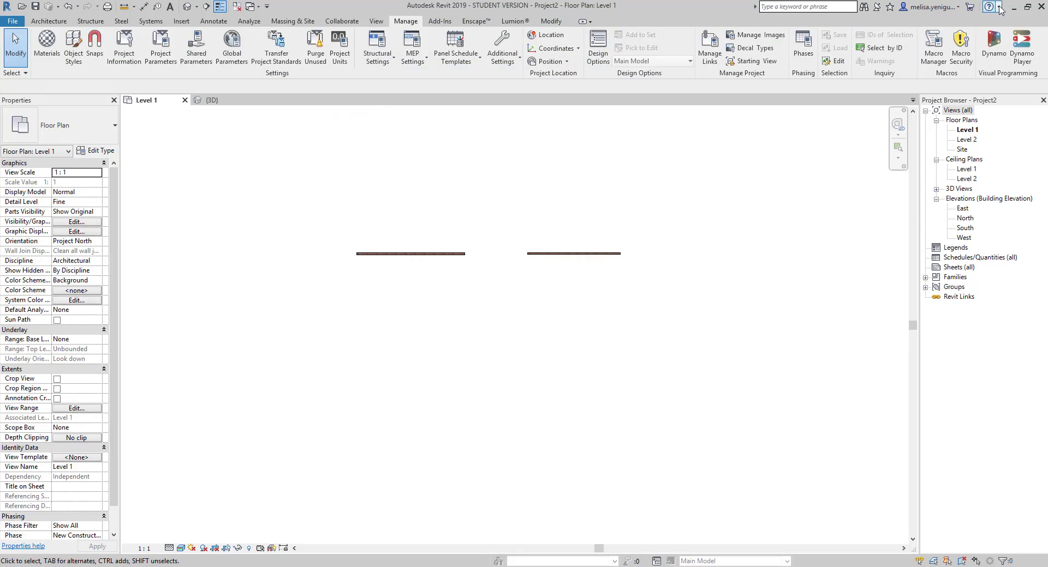
Snap Revit to the left half of the screen and start Enscape from its ribbon tab.
{"action": "left_click", "coordinate": [1027, 7]}
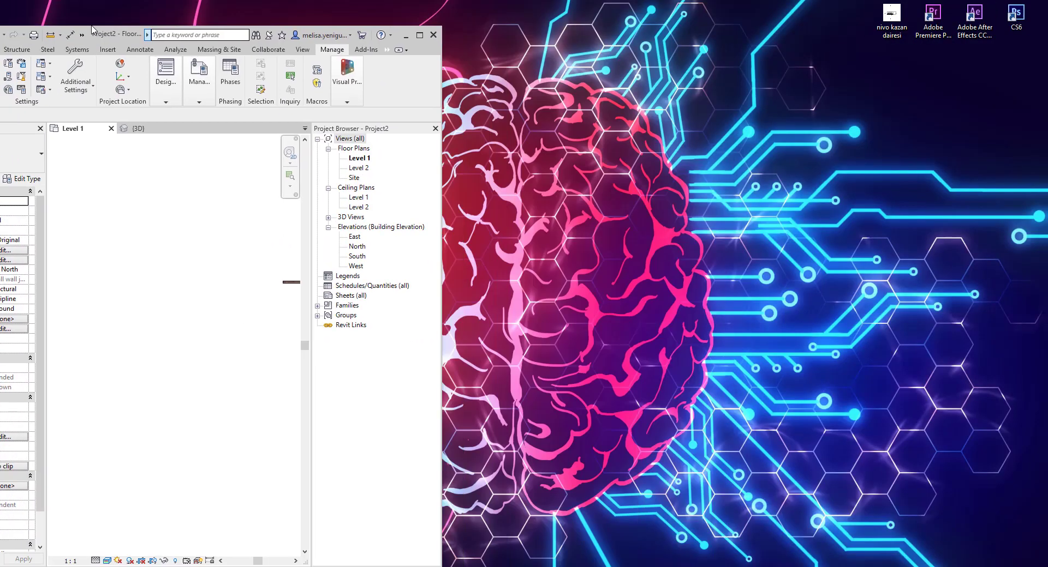
{"action": "left_click_drag", "start_coordinate": [436, 106], "coordinate": [3, 81]}
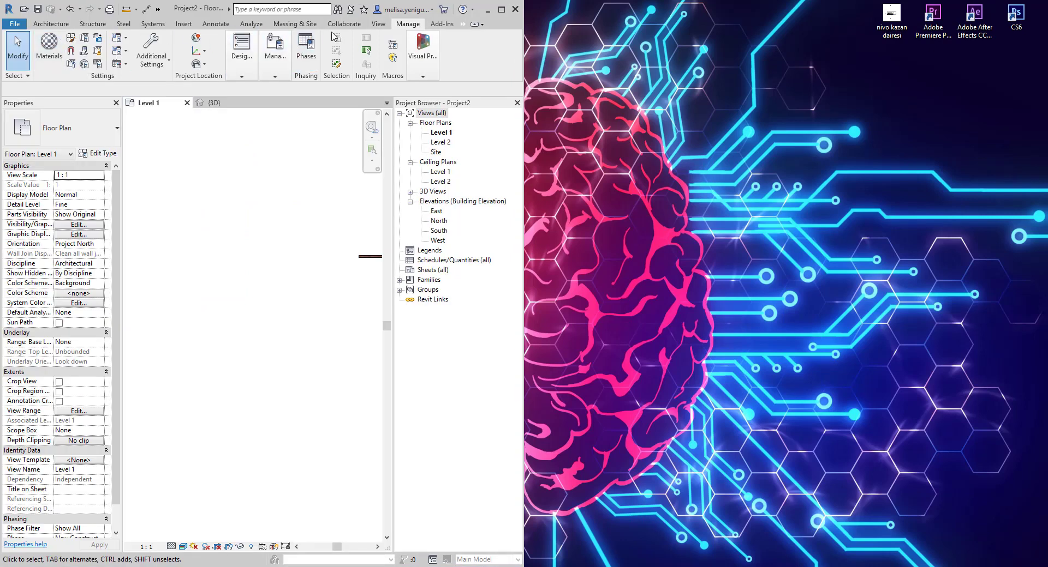
{"action": "left_click", "coordinate": [387, 25]}
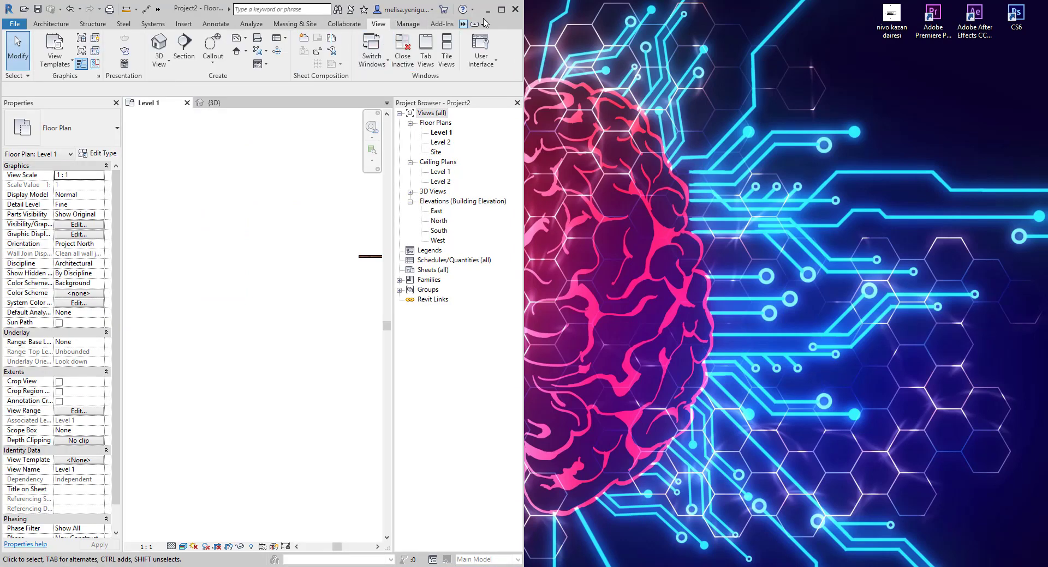
{"action": "left_click", "coordinate": [464, 24]}
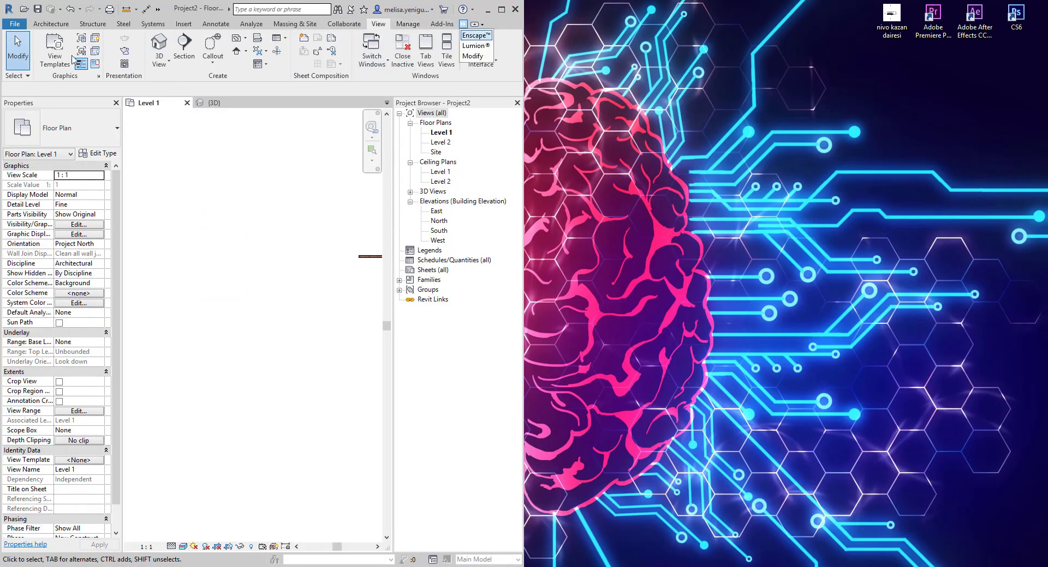
{"action": "left_click", "coordinate": [475, 35]}
{"action": "left_click", "coordinate": [17, 46]}
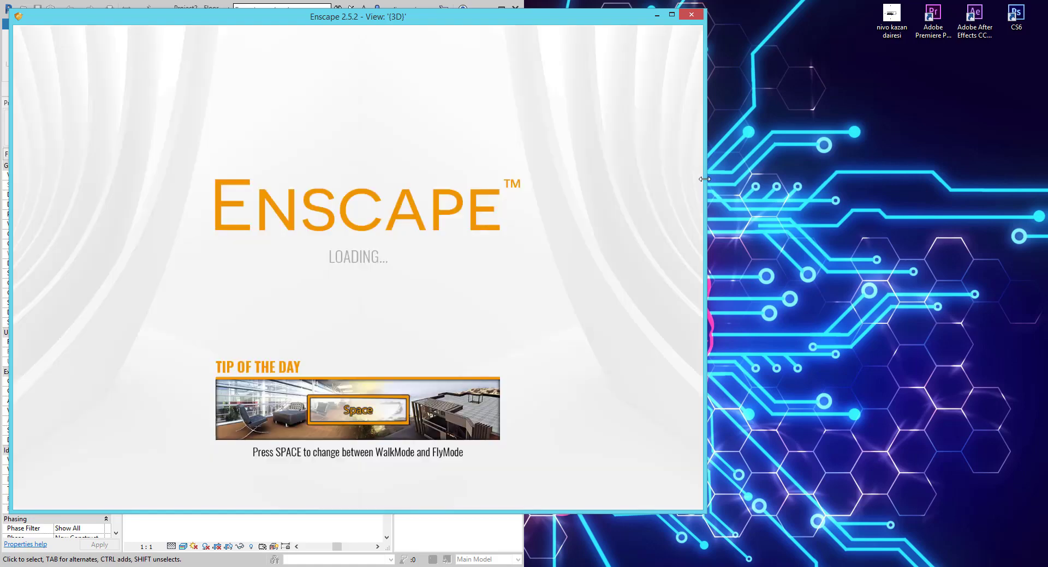
Dock the Enscape window on the right half and frame both brick walls in the live view.
{"action": "left_click_drag", "start_coordinate": [704, 176], "coordinate": [548, 175]}
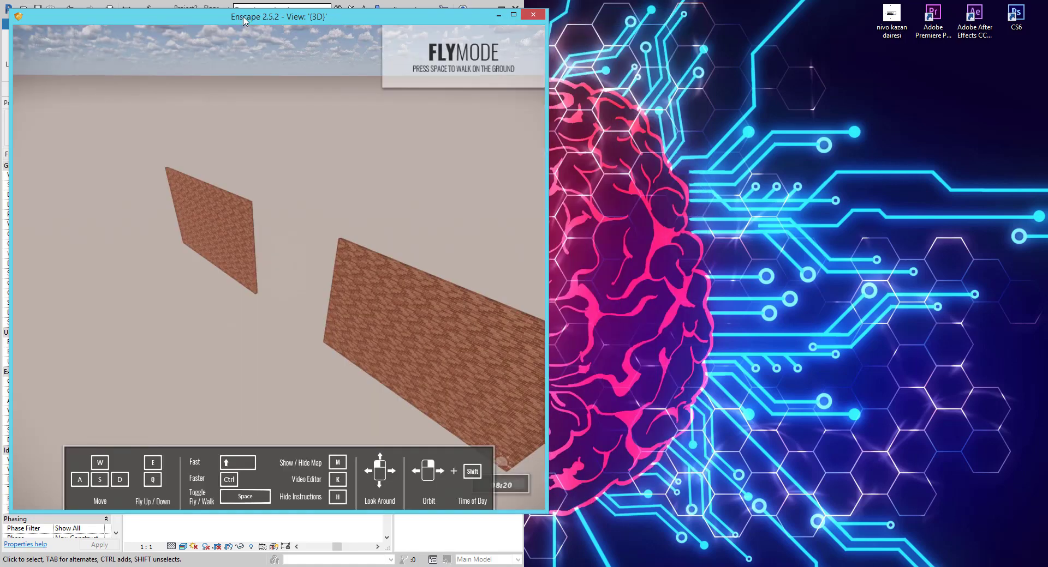
{"action": "left_click_drag", "start_coordinate": [251, 18], "coordinate": [767, 10]}
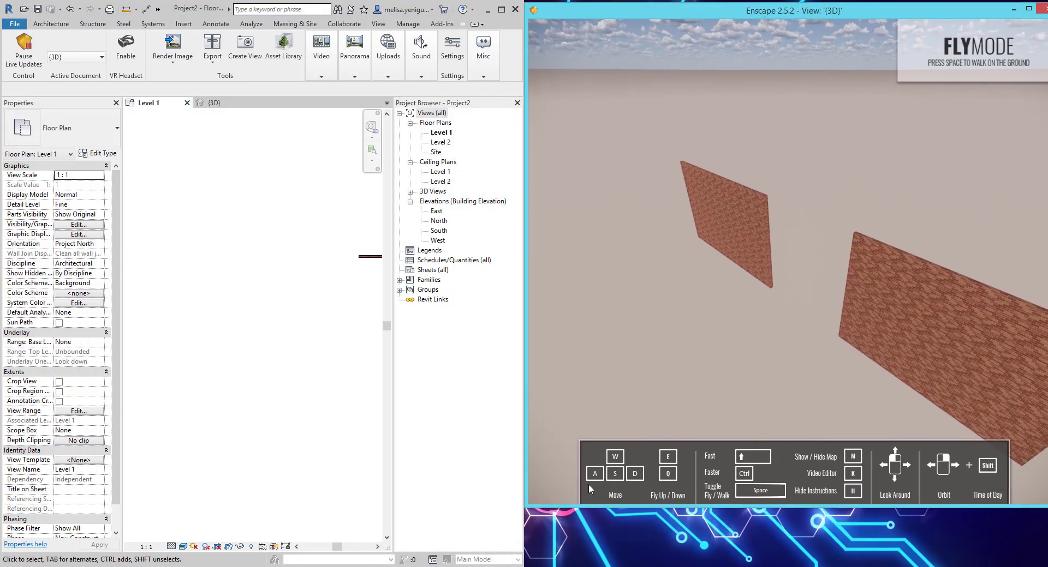
{"action": "left_click_drag", "start_coordinate": [560, 507], "coordinate": [560, 565]}
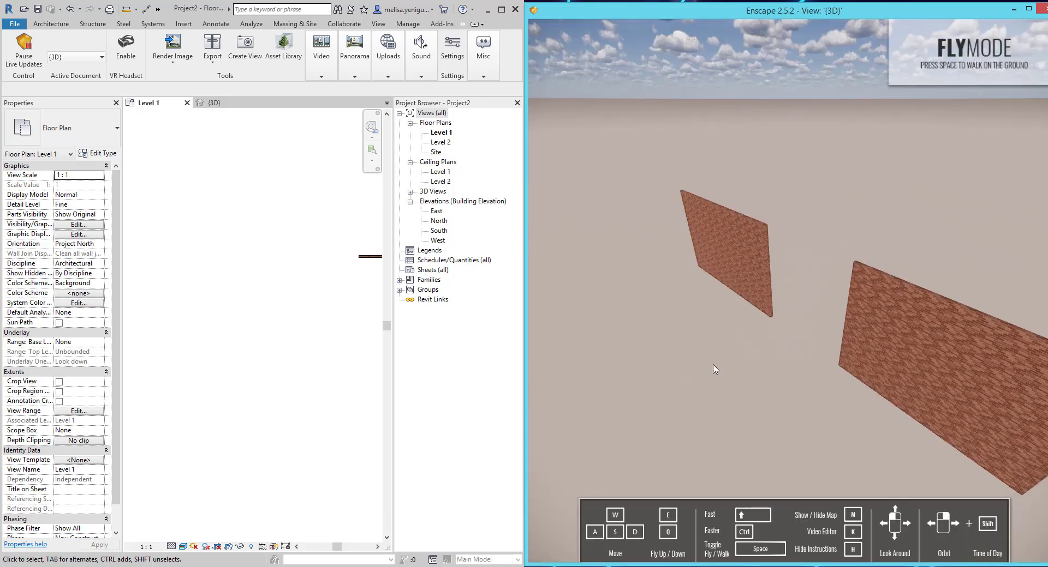
{"action": "left_click_drag", "start_coordinate": [733, 360], "coordinate": [739, 415]}
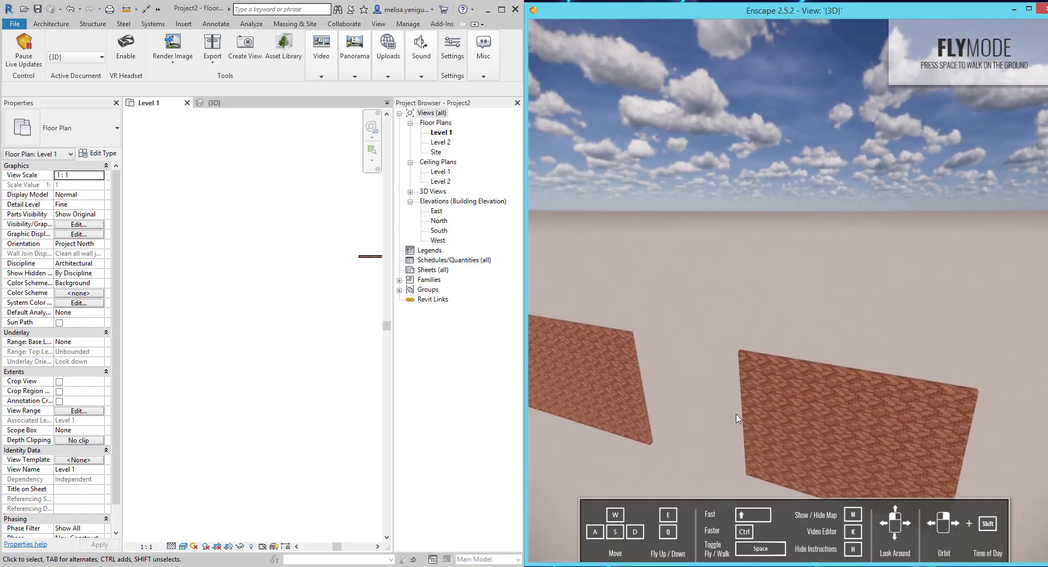
{"action": "key", "text": "q"}
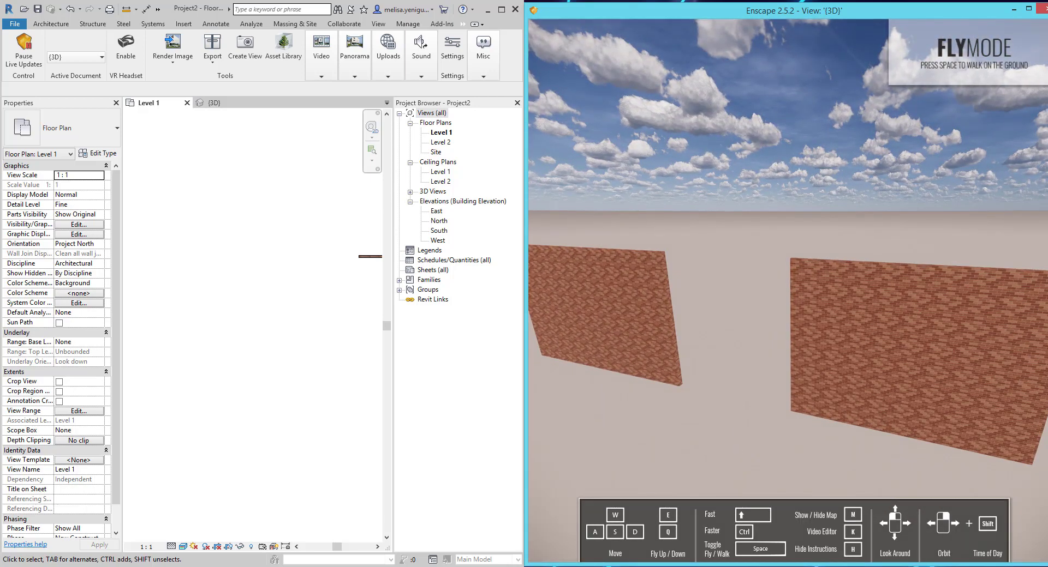
{"action": "mouse_move", "coordinate": [739, 415]}
{"action": "left_mouse_down"}
{"action": "mouse_move", "coordinate": [742, 448]}
{"action": "mouse_move", "coordinate": [718, 481]}
{"action": "mouse_move", "coordinate": [730, 524]}
{"action": "mouse_move", "coordinate": [683, 412]}
{"action": "left_mouse_up"}
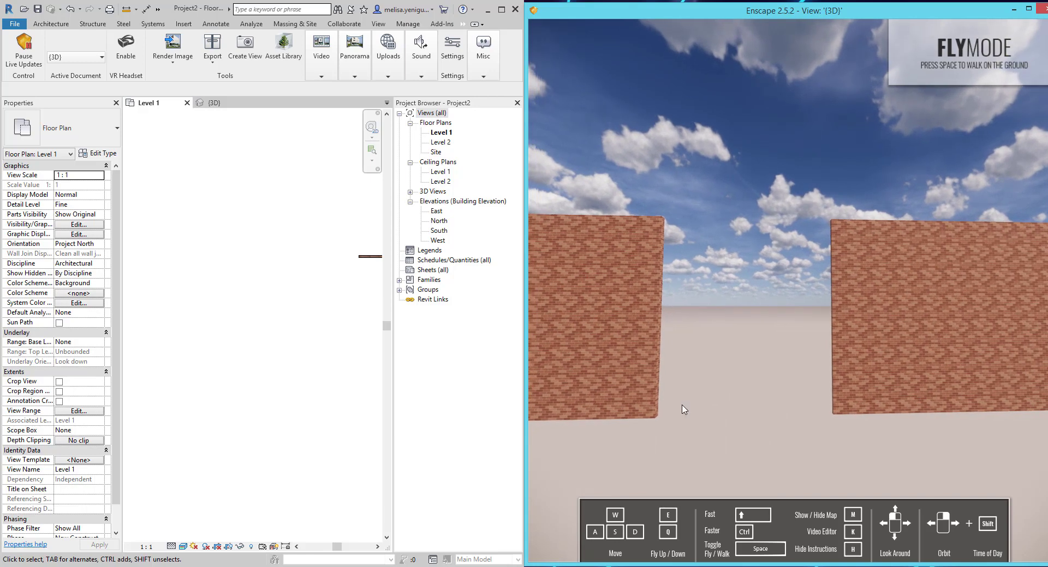
{"action": "middle_click_drag", "start_coordinate": [351, 296], "coordinate": [213, 290]}
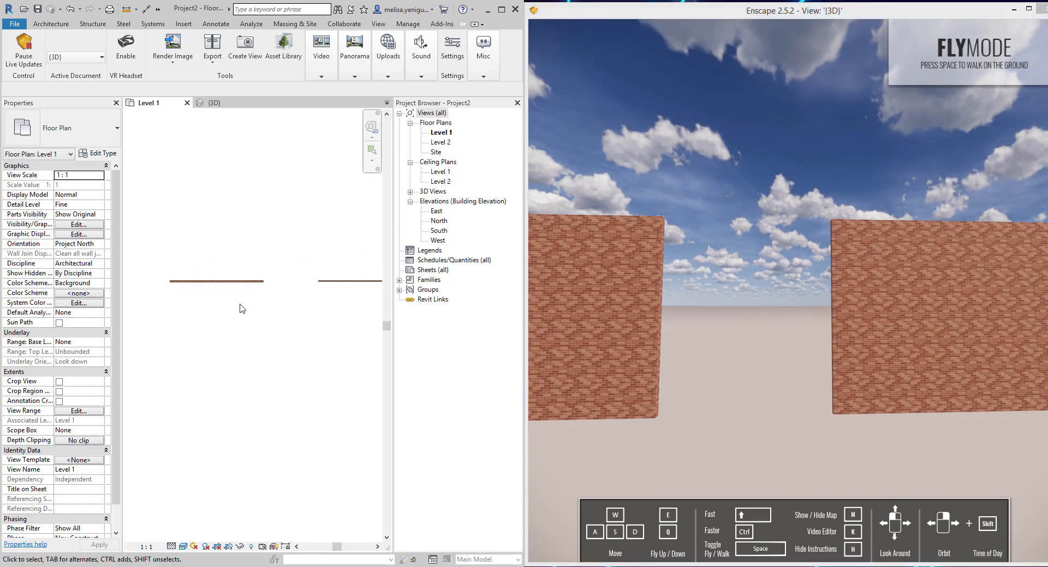
Reopen the Material Browser on Duvar 1's Appearance settings.
{"action": "scroll", "coordinate": [213, 290], "scroll_direction": "up", "scroll_amount": 1}
{"action": "left_click", "coordinate": [223, 262]}
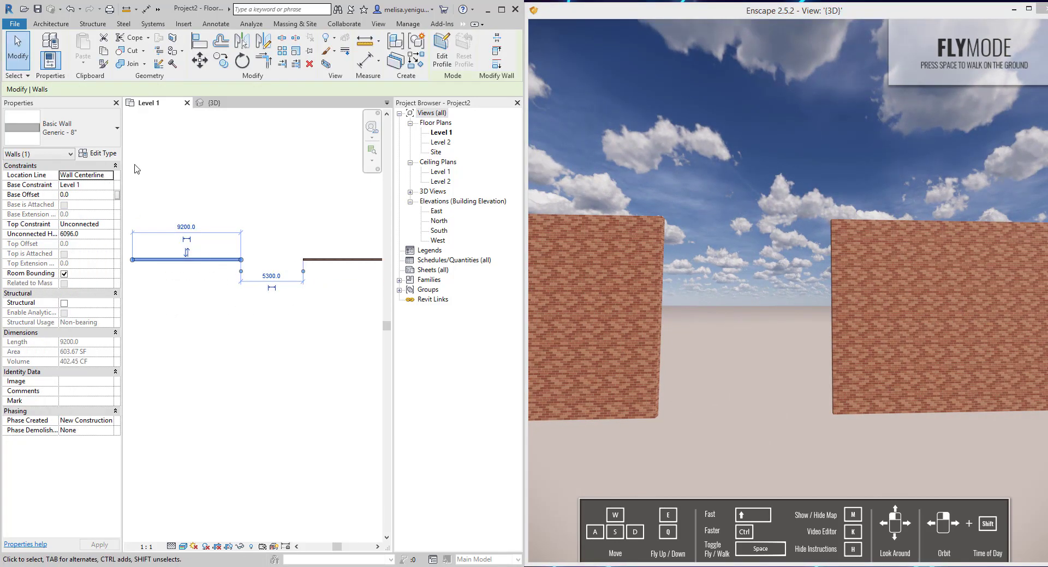
{"action": "key", "text": "Escape"}
{"action": "left_click", "coordinate": [378, 24]}
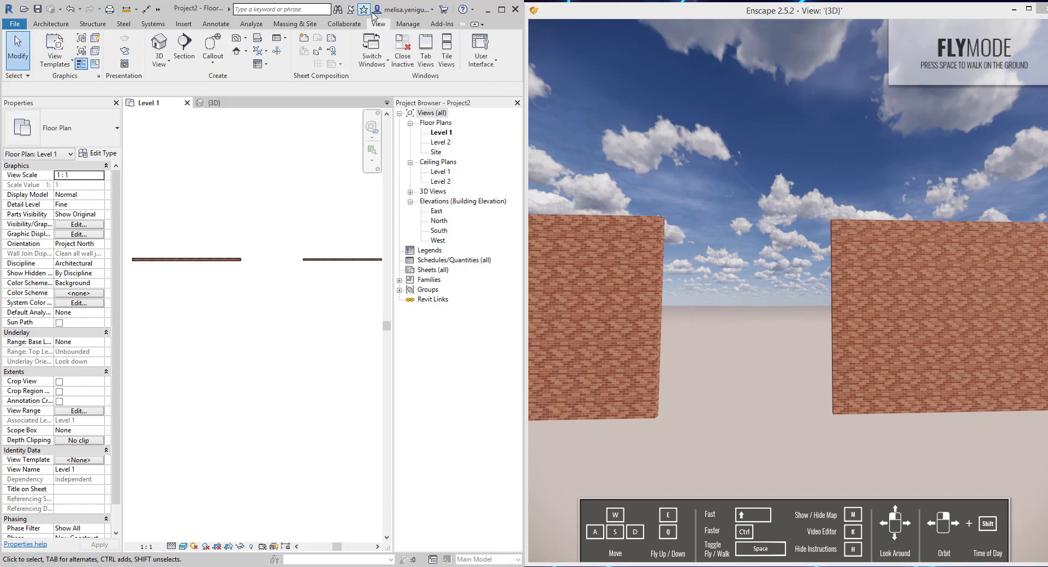
{"action": "left_click", "coordinate": [407, 23]}
{"action": "left_click", "coordinate": [48, 50]}
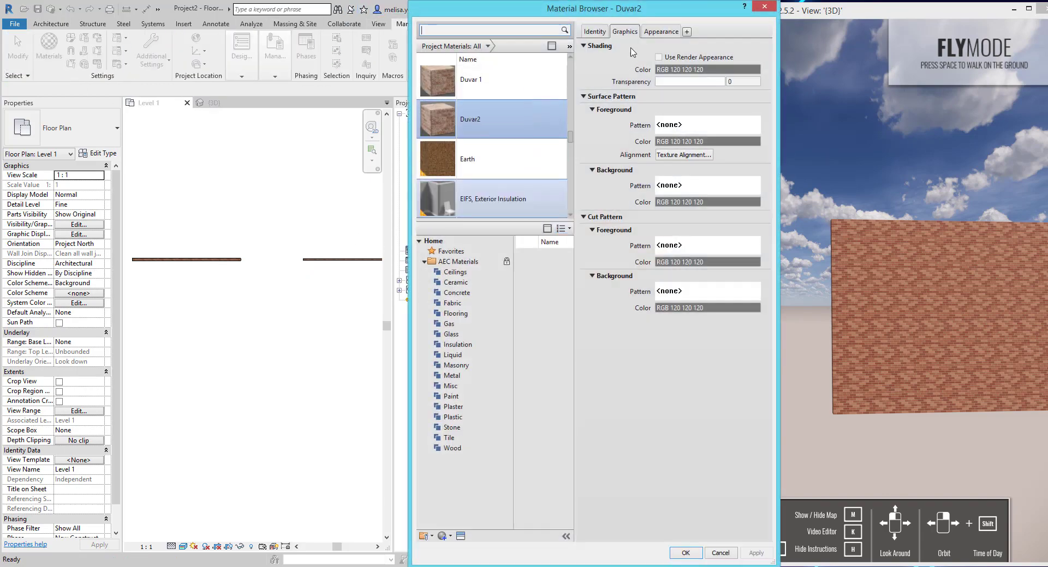
{"action": "left_click_drag", "start_coordinate": [631, 12], "coordinate": [303, 12]}
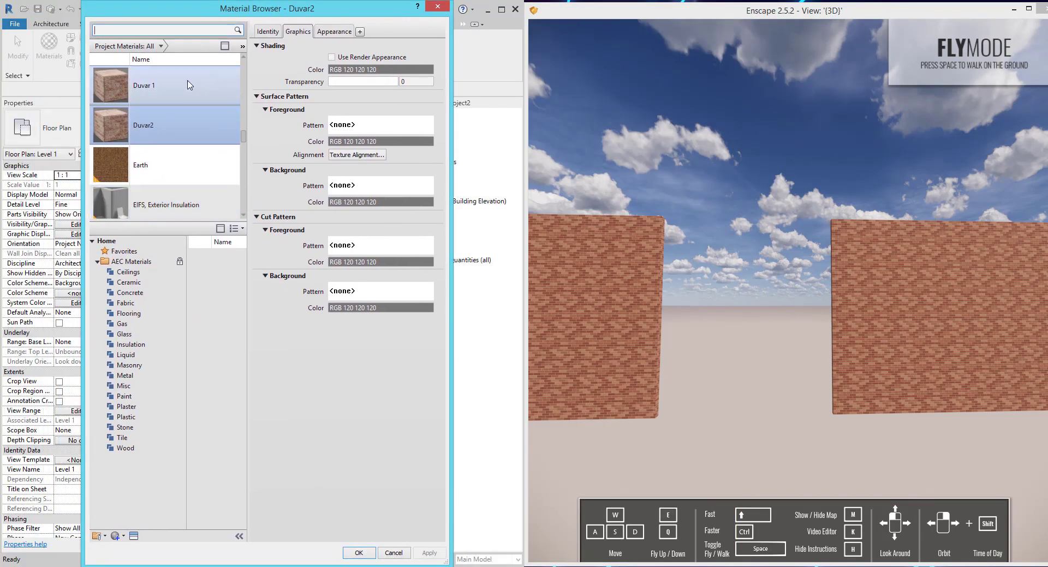
{"action": "left_click", "coordinate": [158, 85]}
{"action": "left_click", "coordinate": [324, 32]}
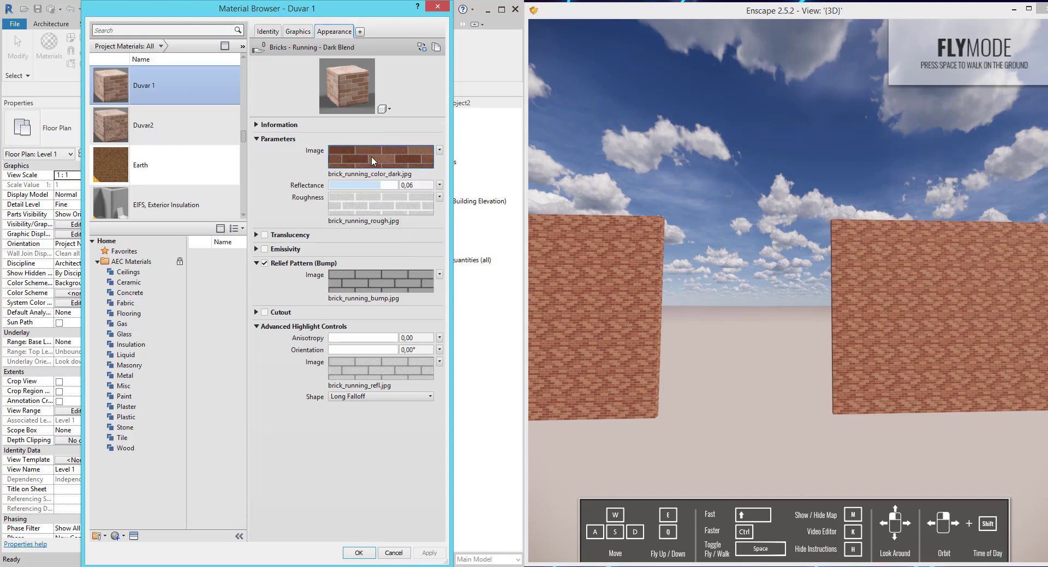
Browse for a new brick colour image, cancel, and switch to the Bricks01 3K texture folder.
{"action": "mouse_move", "coordinate": [381, 157]}
{"action": "left_click", "coordinate": [370, 175]}
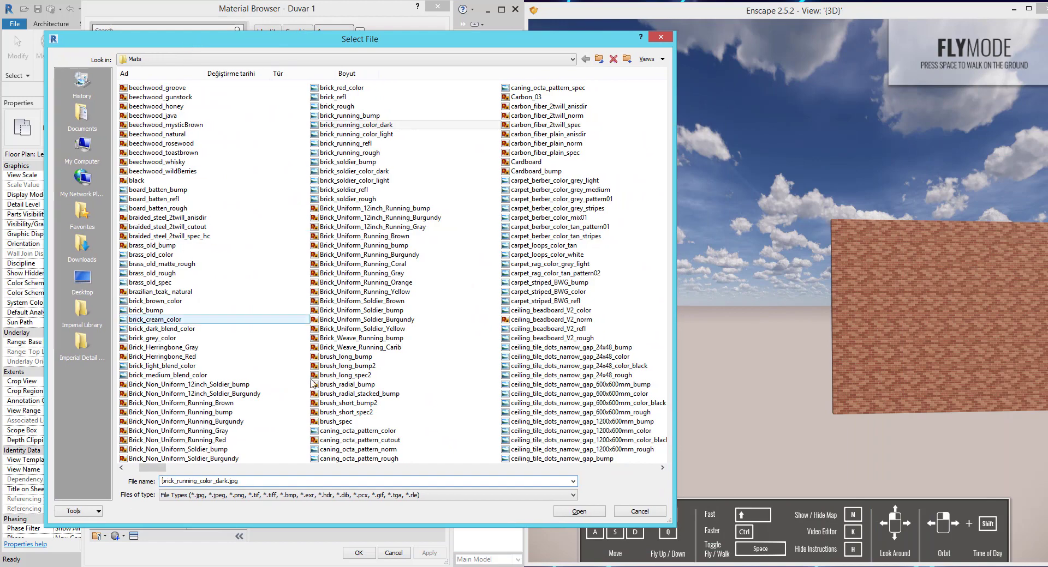
{"action": "left_click", "coordinate": [640, 512]}
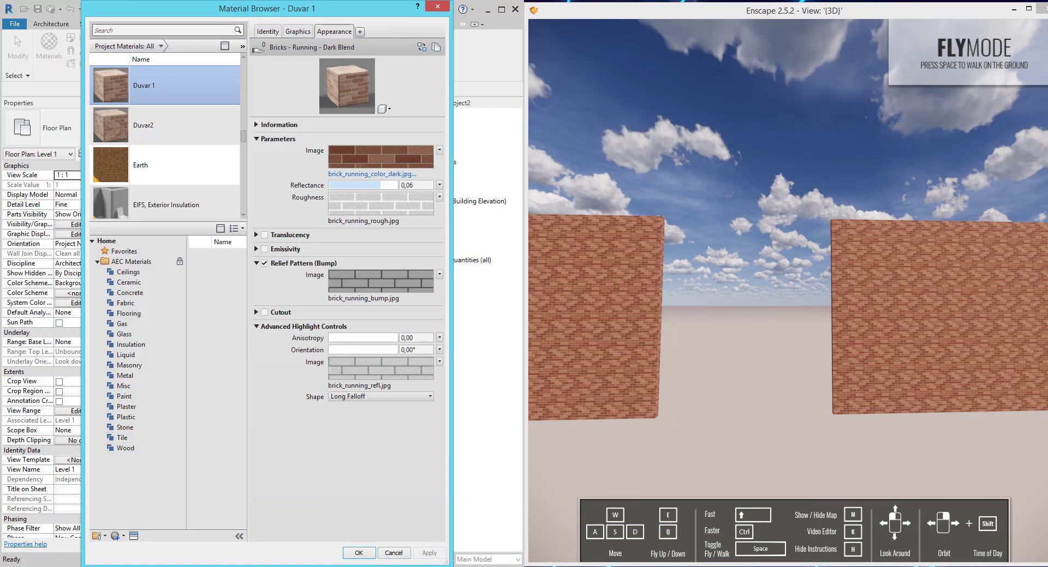
{"action": "key", "text": "alt+Tab"}
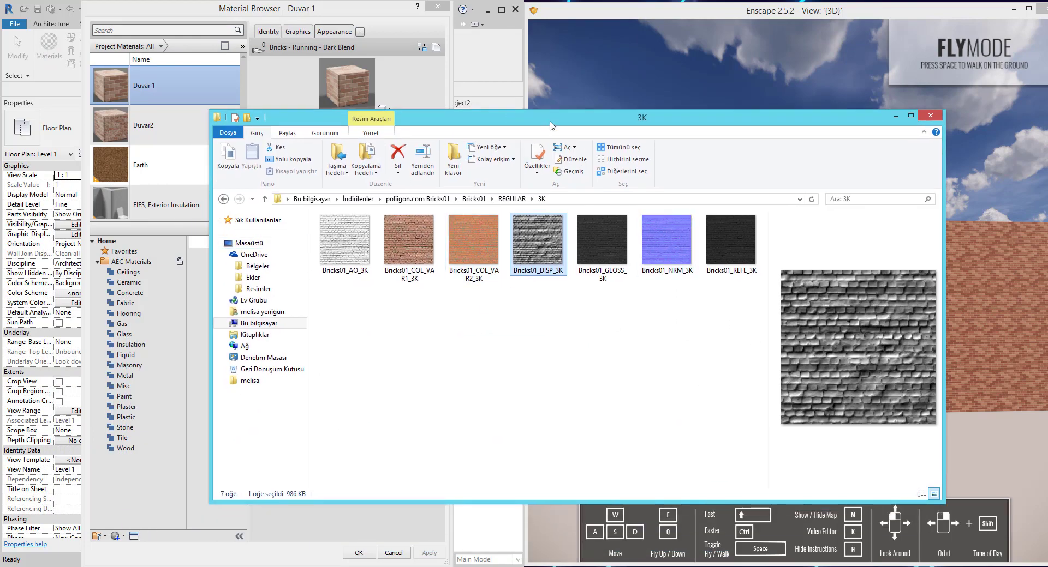
Drag Bricks01_COL_VAR1_3K.jpg from the texture folder onto Duvar 1's Image swatch.
{"action": "left_click_drag", "start_coordinate": [551, 126], "coordinate": [490, 127]}
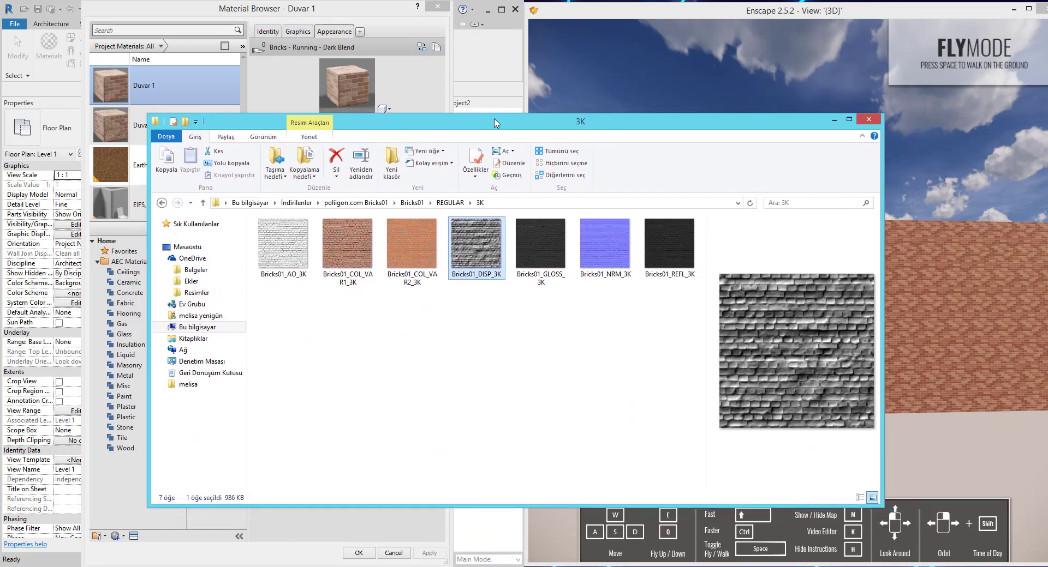
{"action": "left_click_drag", "start_coordinate": [497, 116], "coordinate": [497, 21]}
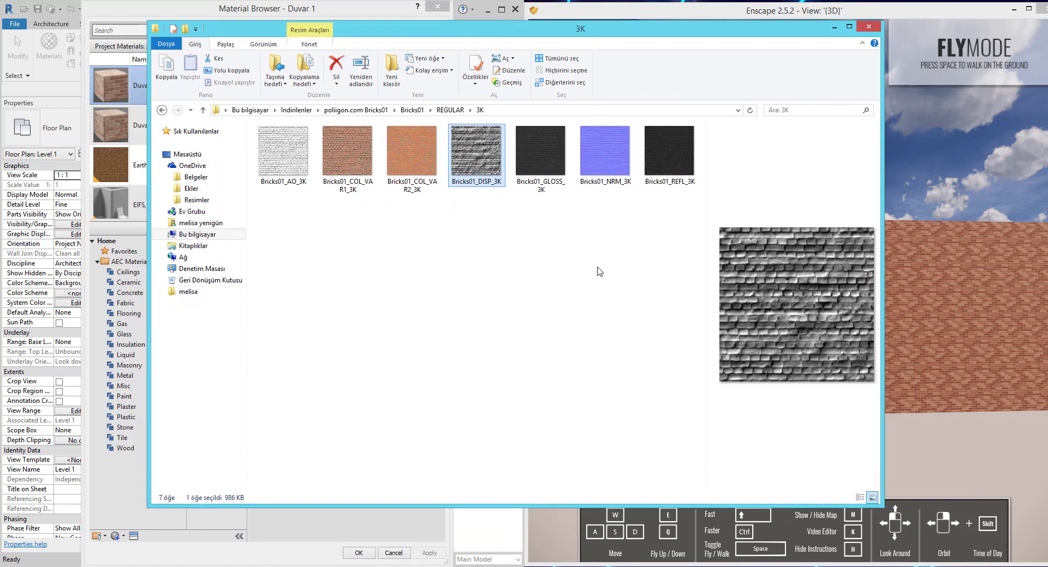
{"action": "left_click_drag", "start_coordinate": [877, 293], "coordinate": [523, 293]}
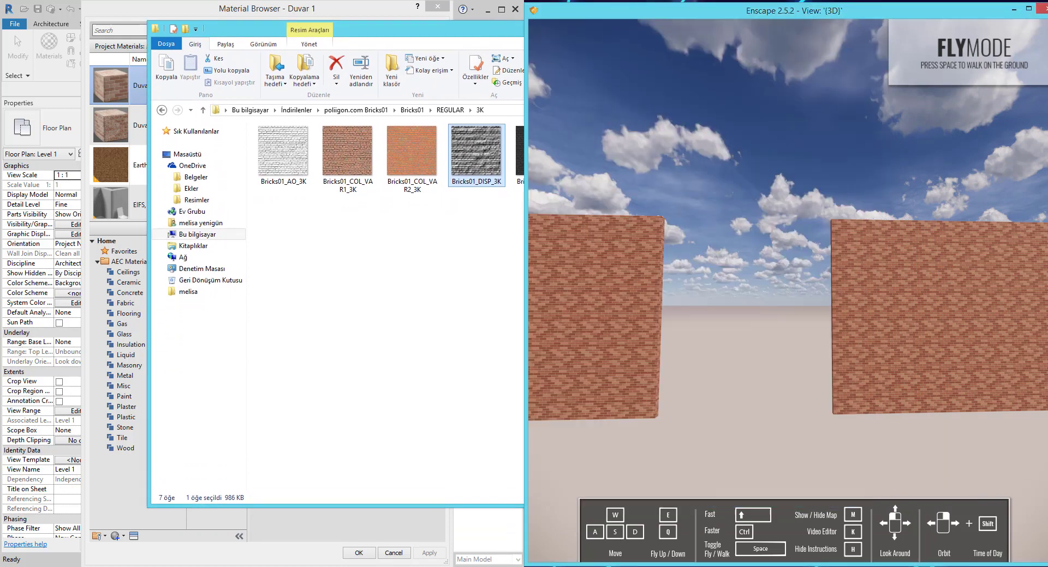
{"action": "left_click_drag", "start_coordinate": [600, 289], "coordinate": [713, 282]}
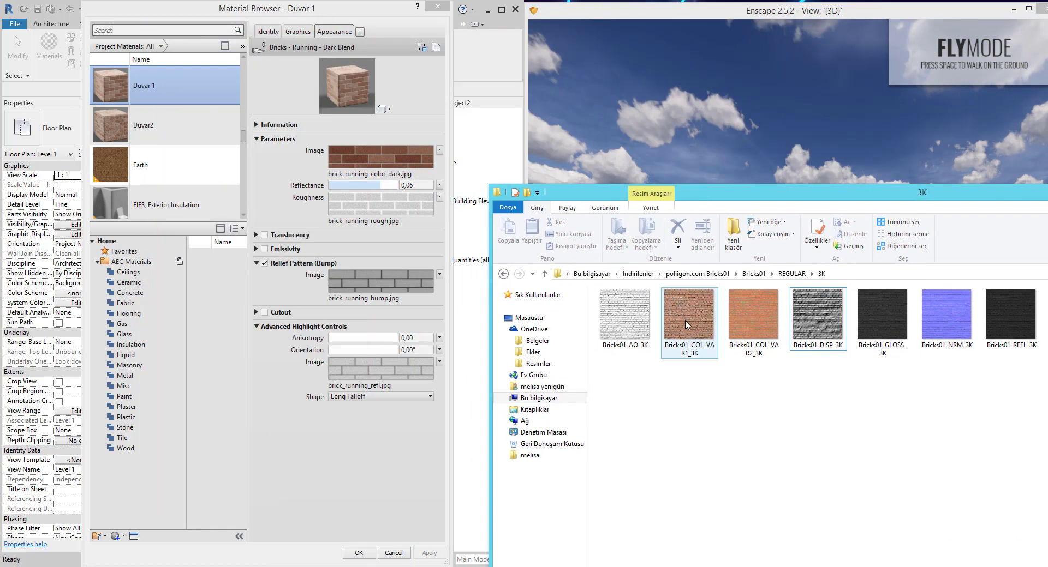
{"action": "left_click_drag", "start_coordinate": [688, 322], "coordinate": [370, 155]}
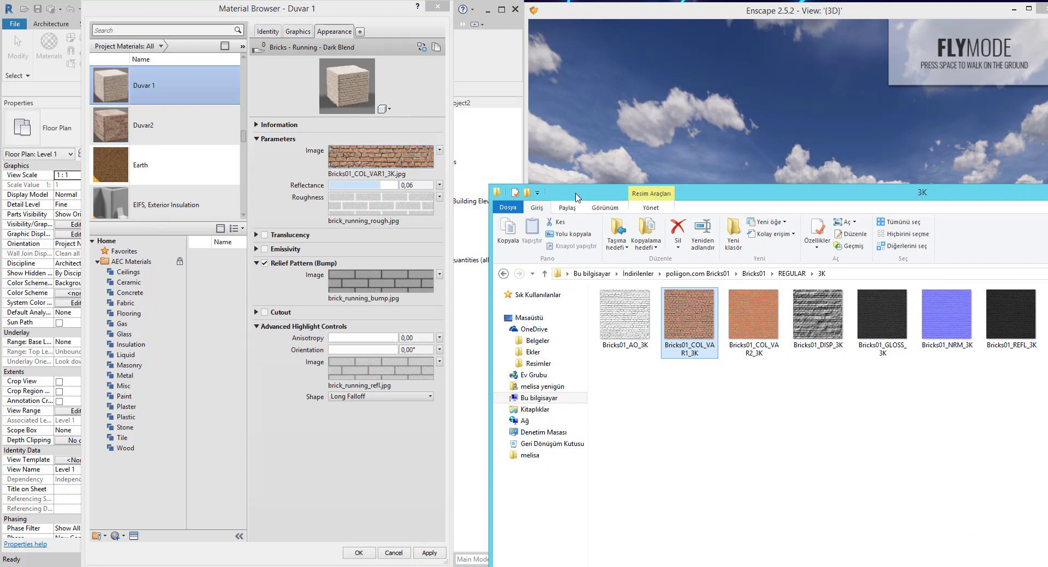
{"action": "left_click_drag", "start_coordinate": [577, 196], "coordinate": [638, 151]}
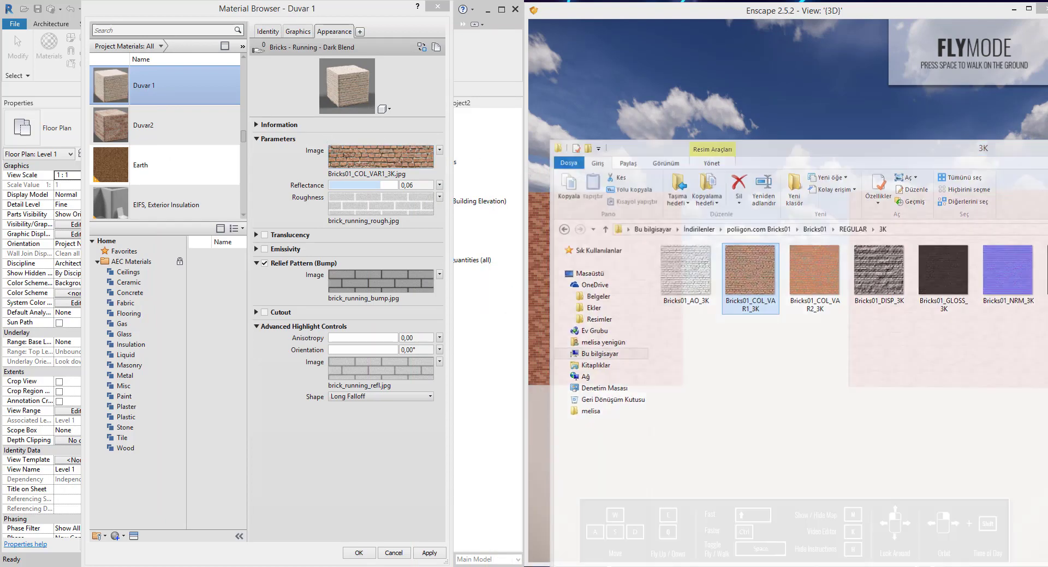
Apply the new brick image and set its texture sample size to 3500 × 3500 mm.
{"action": "left_click", "coordinate": [539, 262]}
{"action": "left_click", "coordinate": [436, 552]}
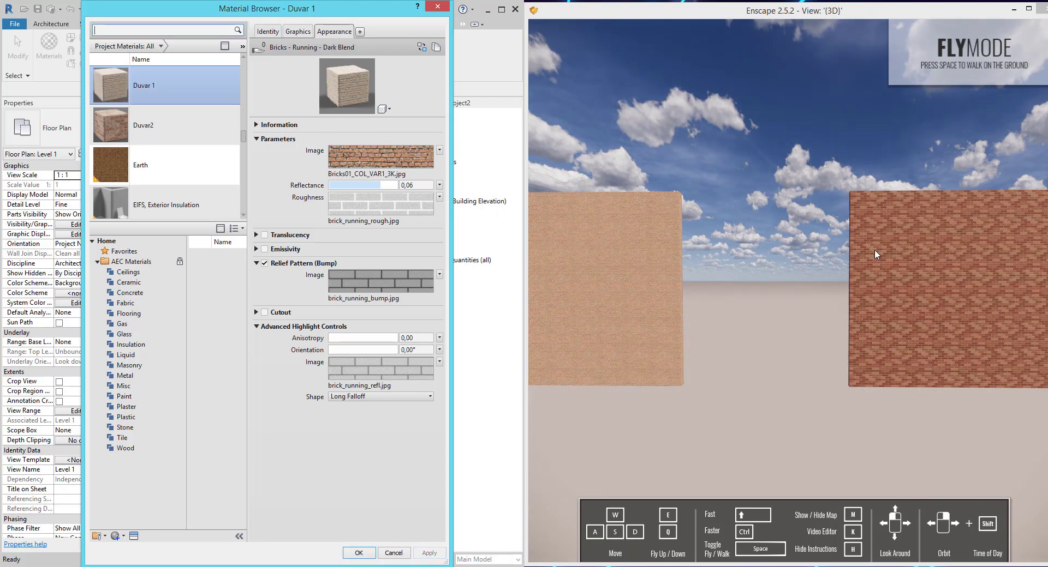
{"action": "left_click", "coordinate": [339, 155]}
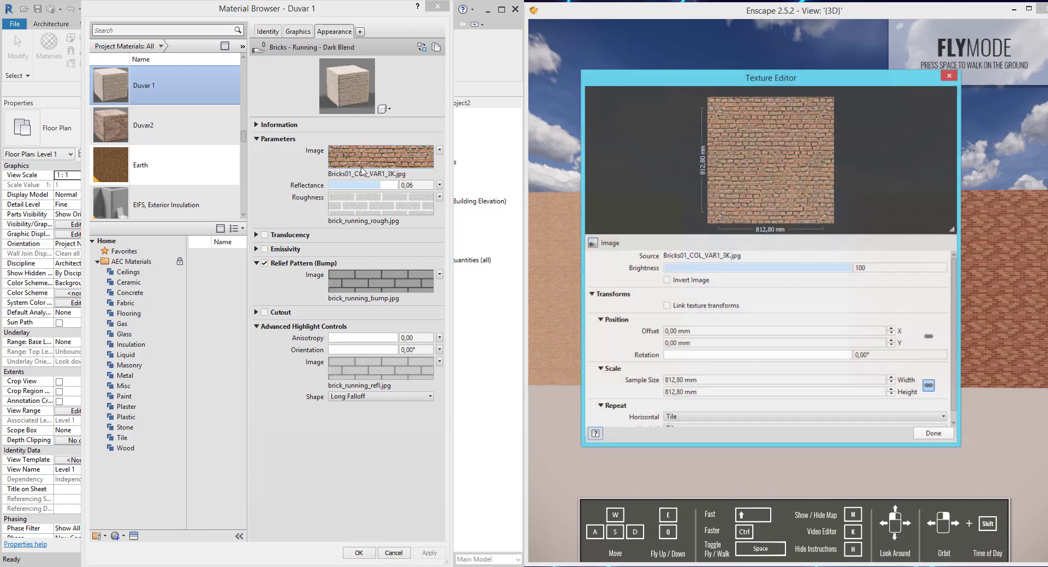
{"action": "left_click_drag", "start_coordinate": [734, 77], "coordinate": [230, 57]}
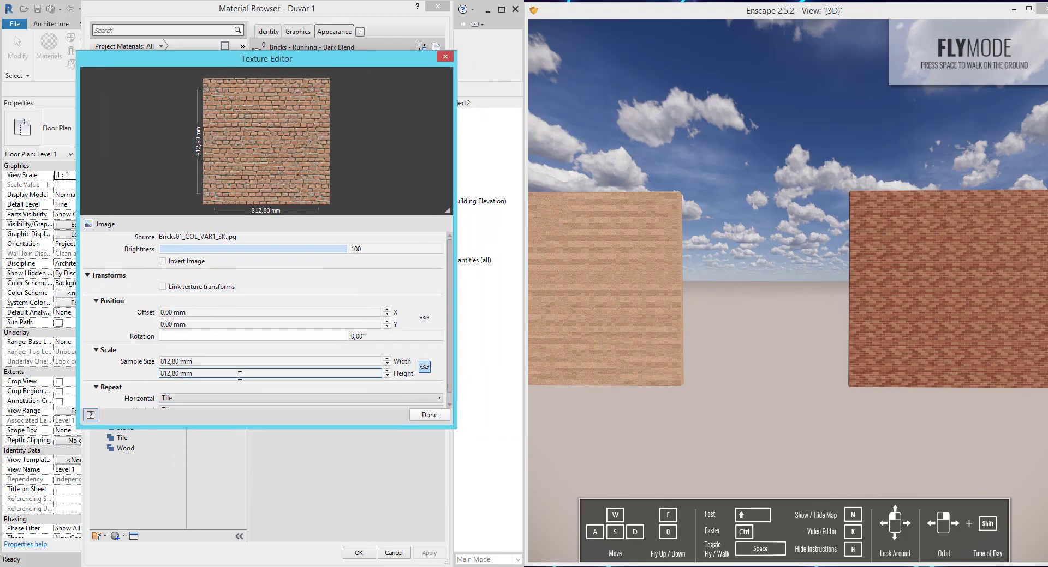
{"action": "left_click", "coordinate": [227, 363]}
{"action": "double_click", "coordinate": [226, 364]}
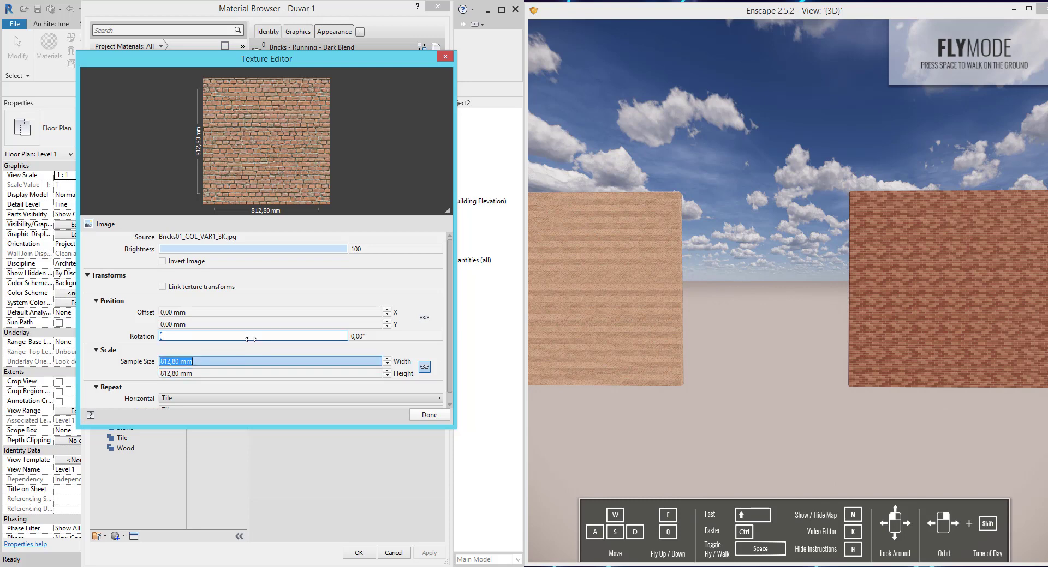
{"action": "type", "text": "3500"}
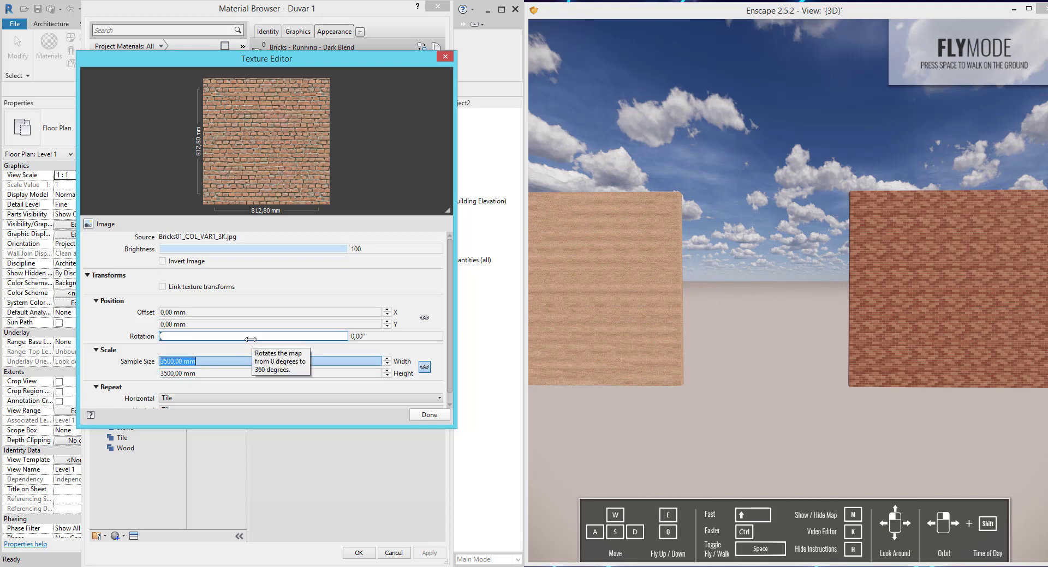
{"action": "key", "text": "Return"}
{"action": "key", "text": "Return"}
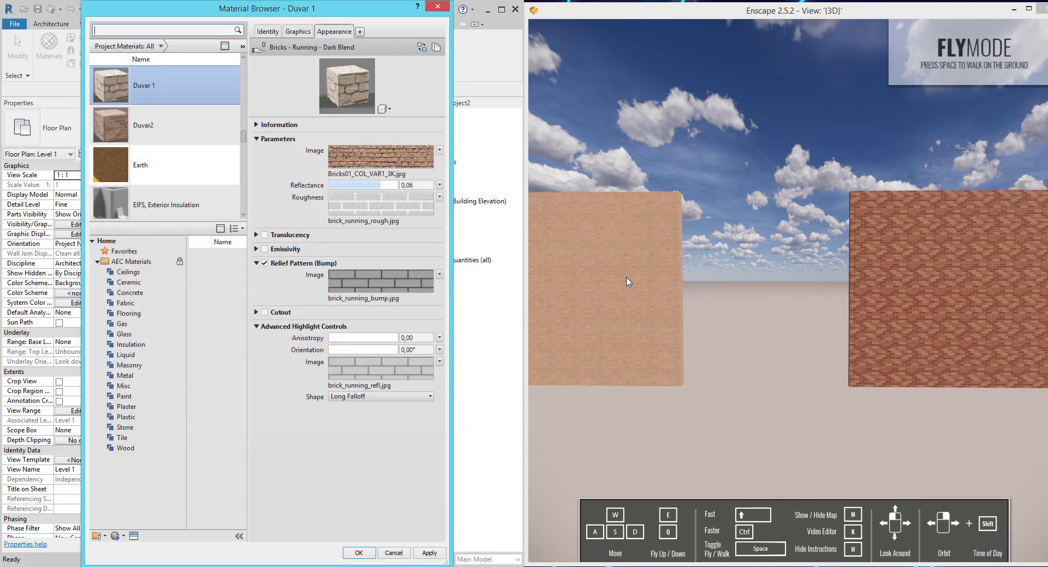
Apply the rescaled texture, inspect the left wall's enlarged bricks in Enscape, then select Duvar2.
{"action": "left_click", "coordinate": [429, 554]}
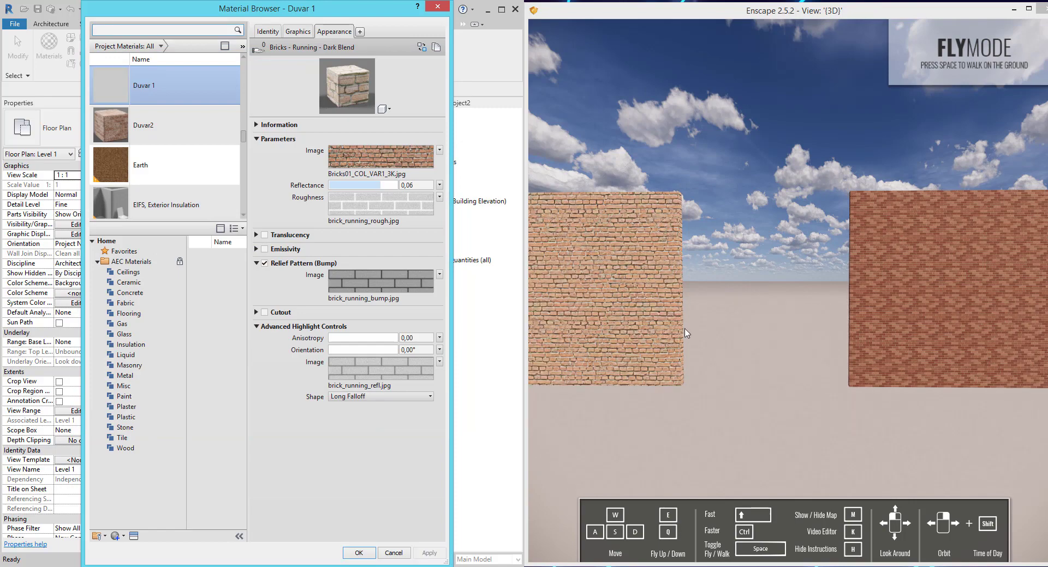
{"action": "left_click", "coordinate": [630, 350]}
{"action": "scroll", "coordinate": [646, 349], "scroll_direction": "up", "scroll_amount": 2}
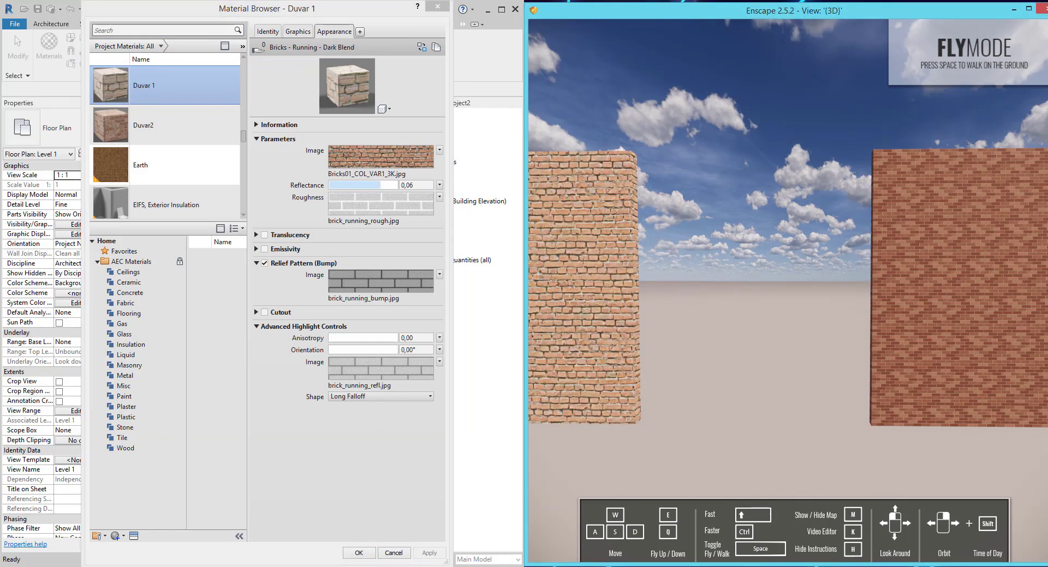
{"action": "scroll", "coordinate": [611, 366], "scroll_direction": "up", "scroll_amount": 2}
{"action": "scroll", "coordinate": [603, 367], "scroll_direction": "up", "scroll_amount": 2}
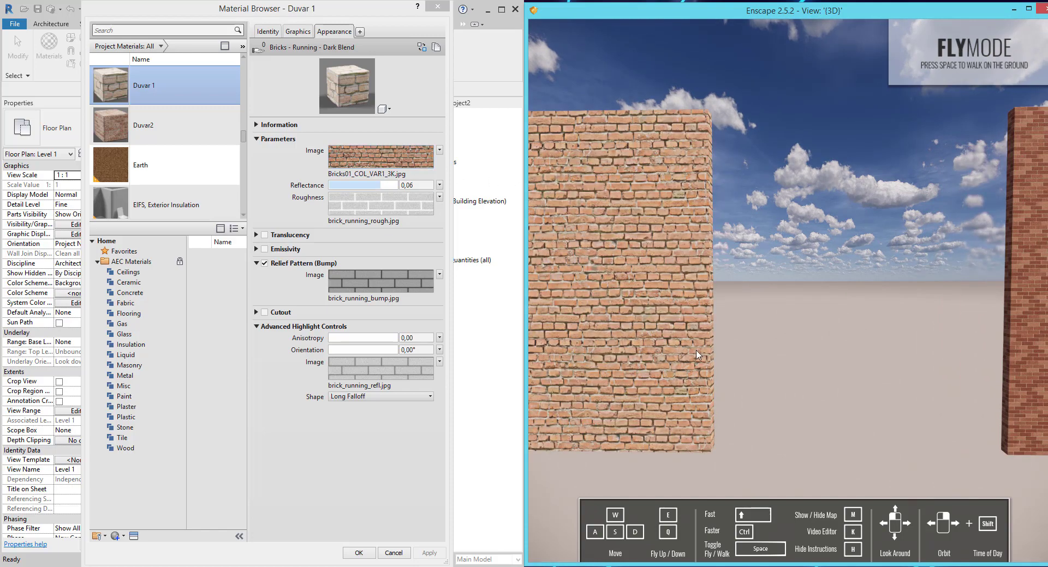
{"action": "left_click_drag", "start_coordinate": [705, 355], "coordinate": [645, 356]}
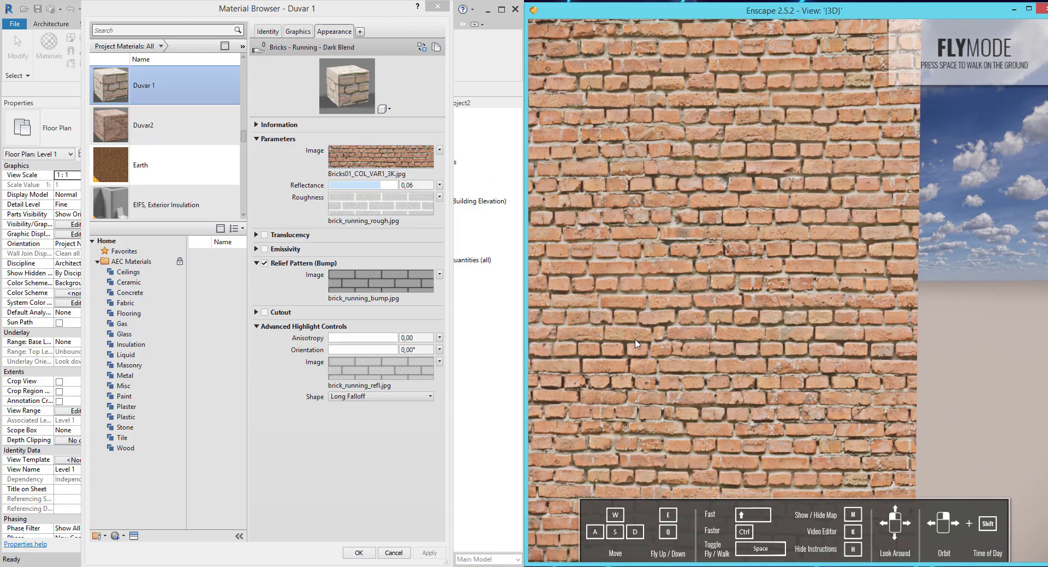
{"action": "scroll", "coordinate": [630, 344], "scroll_direction": "down", "scroll_amount": 4}
{"action": "left_click_drag", "start_coordinate": [860, 336], "coordinate": [927, 335]}
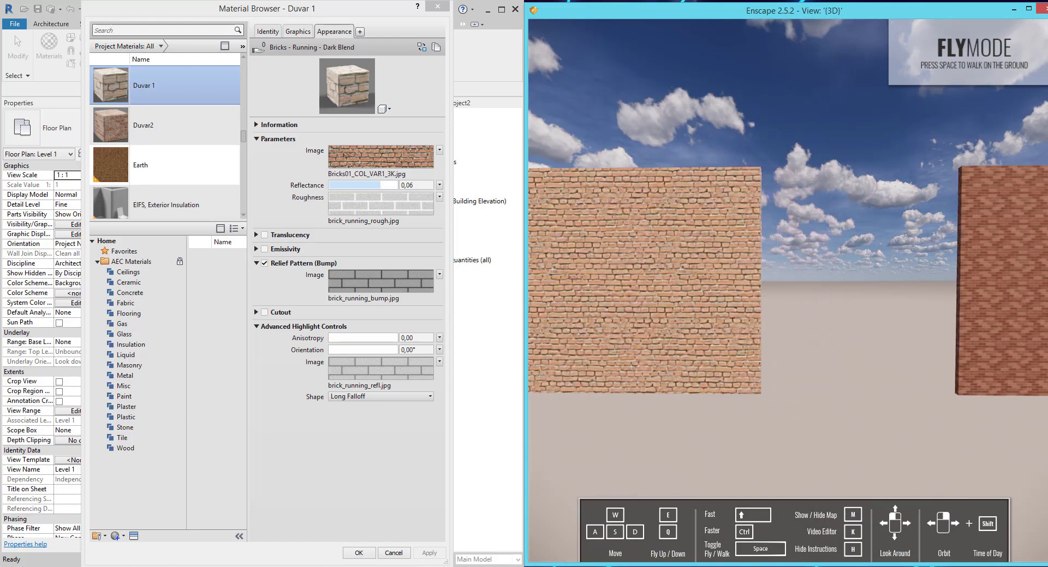
{"action": "left_click_drag", "start_coordinate": [644, 330], "coordinate": [608, 330]}
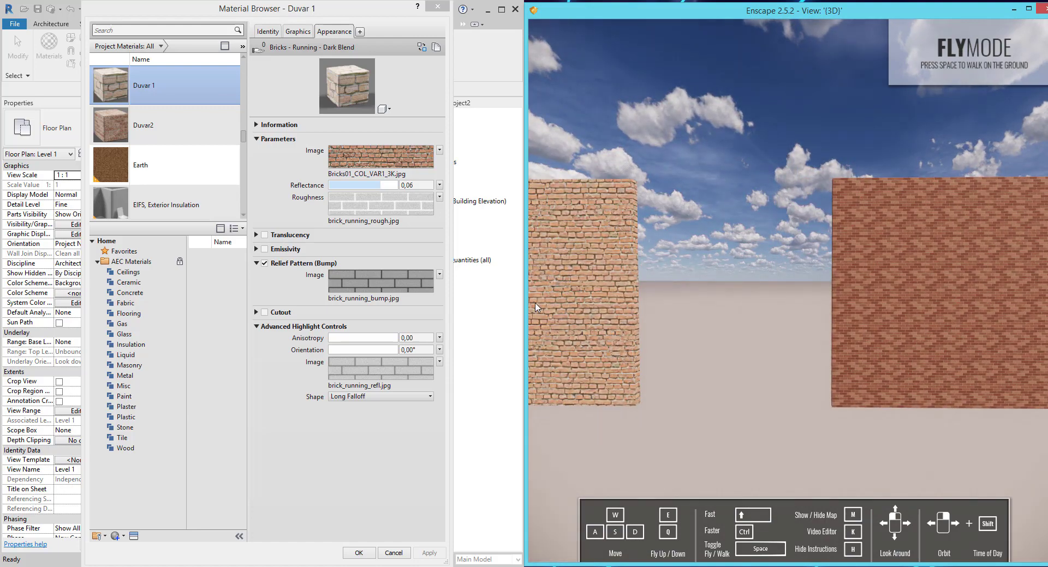
{"action": "left_click", "coordinate": [143, 123]}
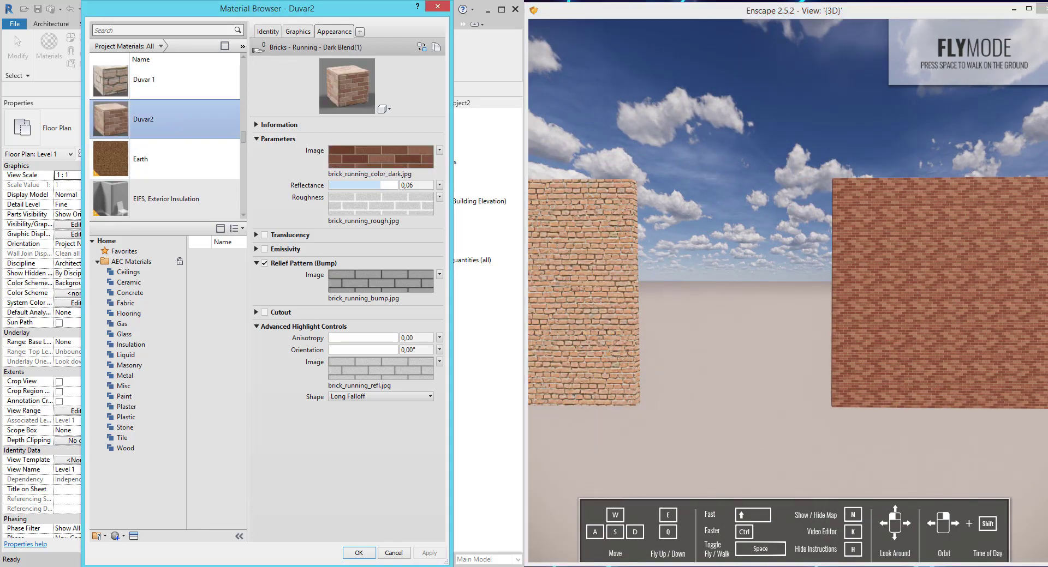
Assign Bricks01_COL_VAR1_3K.jpg as Duvar2's image and apply it.
{"action": "left_click", "coordinate": [431, 518]}
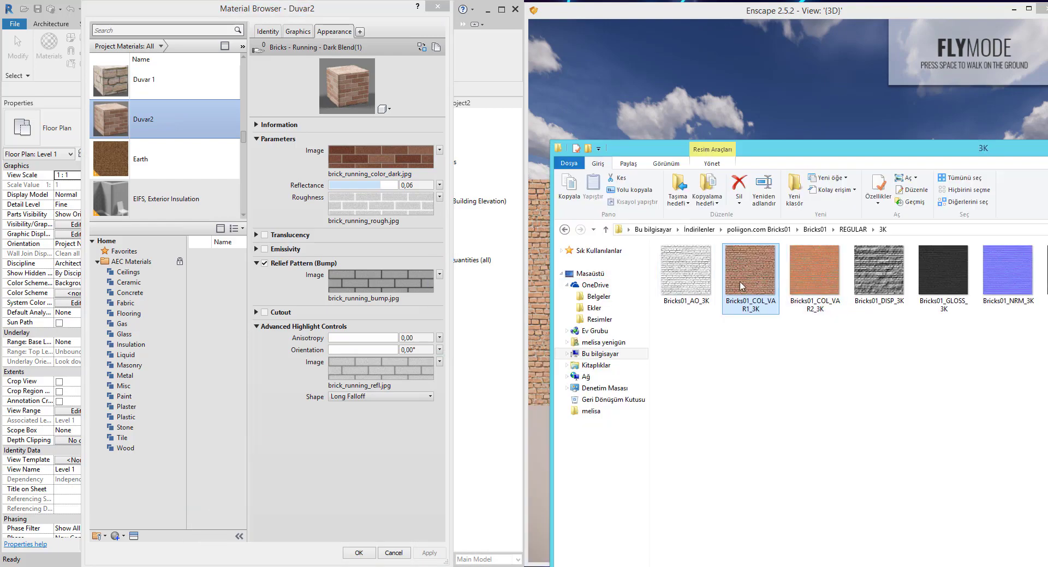
{"action": "left_click_drag", "start_coordinate": [446, 320], "coordinate": [380, 157]}
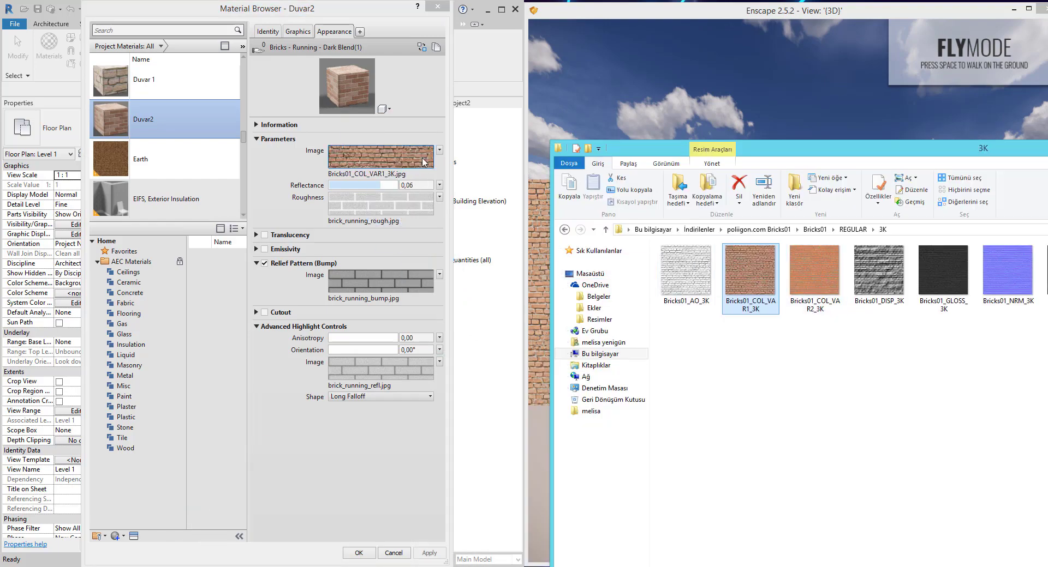
{"action": "left_click", "coordinate": [438, 506]}
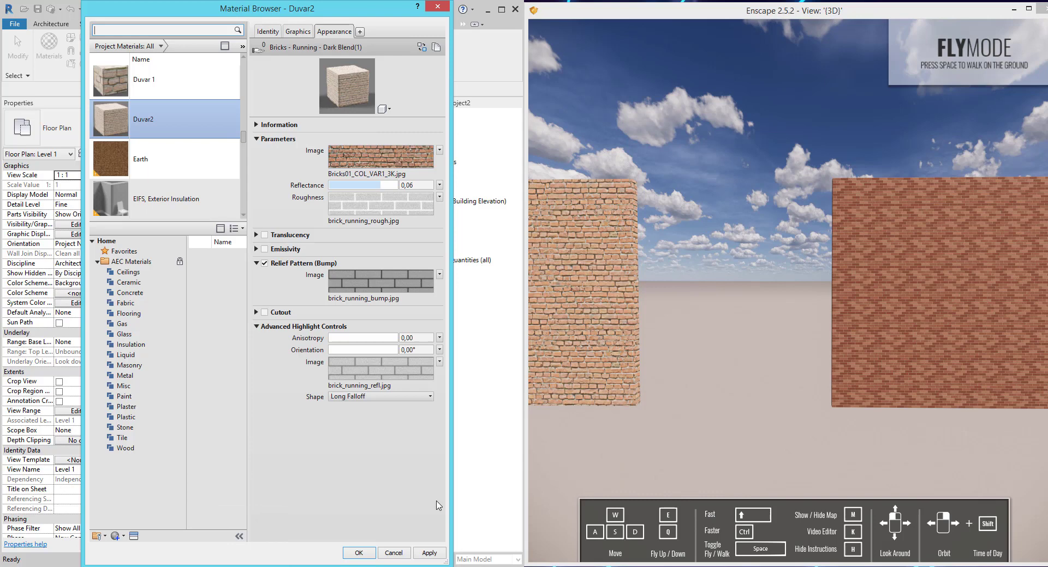
{"action": "left_click", "coordinate": [427, 553]}
Set Duvar2's texture sample size to 3500 mm and apply the change.
{"action": "left_click", "coordinate": [354, 166]}
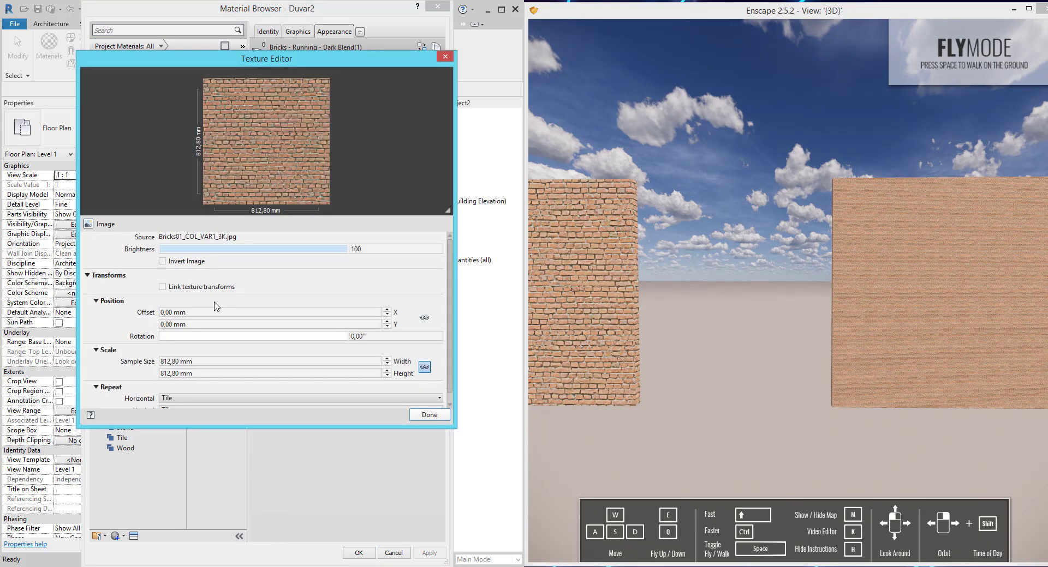
{"action": "left_click", "coordinate": [200, 361]}
{"action": "type", "text": "00"}
{"action": "key", "text": "Return"}
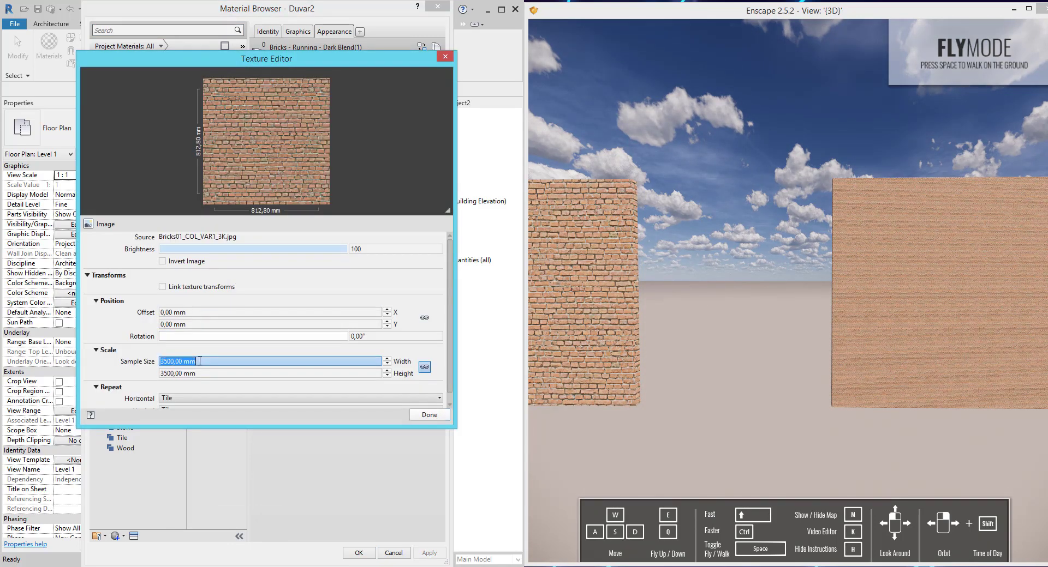
{"action": "left_click", "coordinate": [428, 419]}
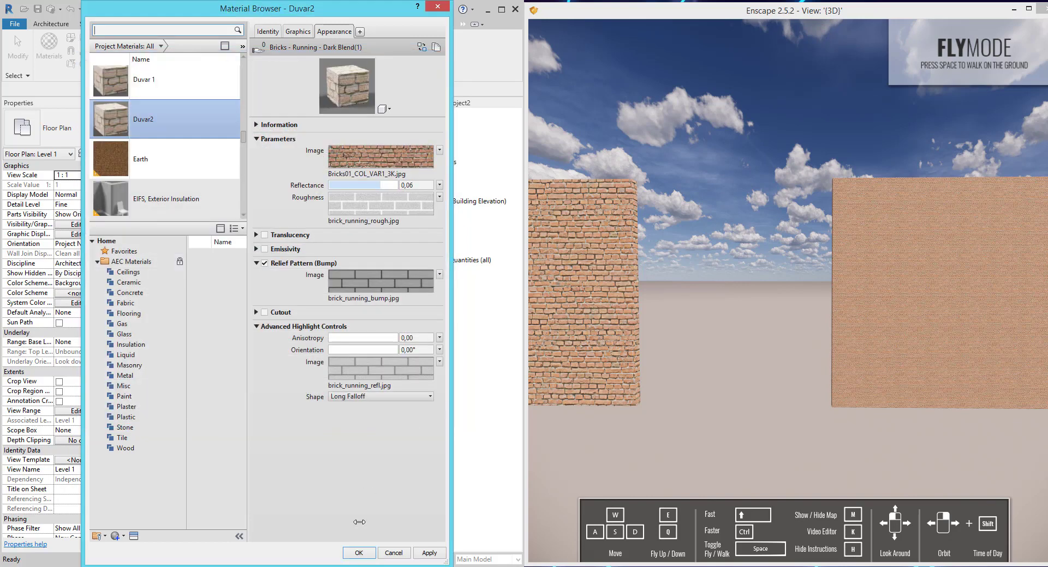
{"action": "left_click", "coordinate": [429, 556]}
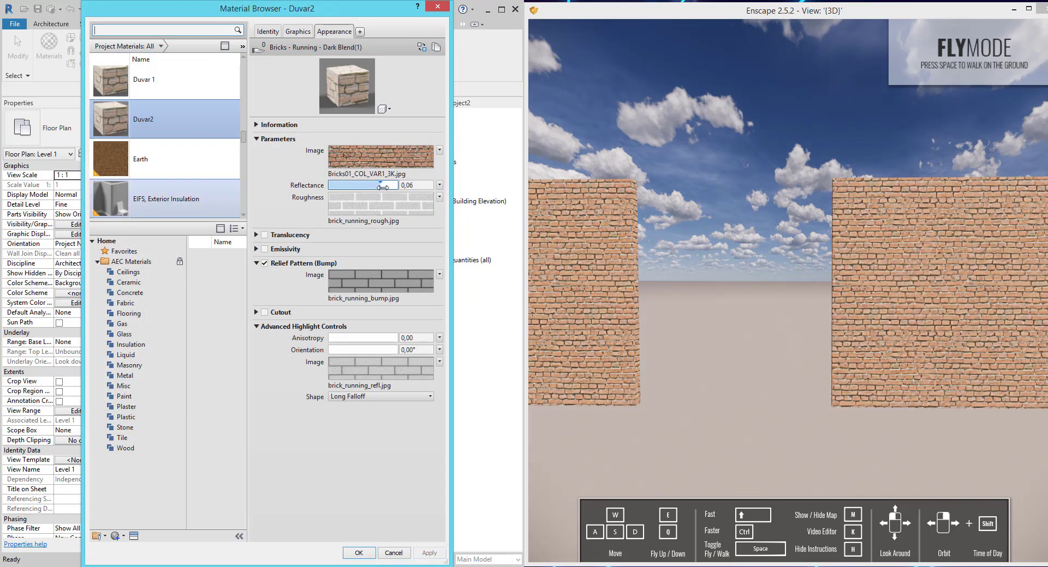
Test Duvar2's reflectance at 0,00, then raise it back to 0,07 and apply.
{"action": "left_click_drag", "start_coordinate": [379, 185], "coordinate": [328, 186]}
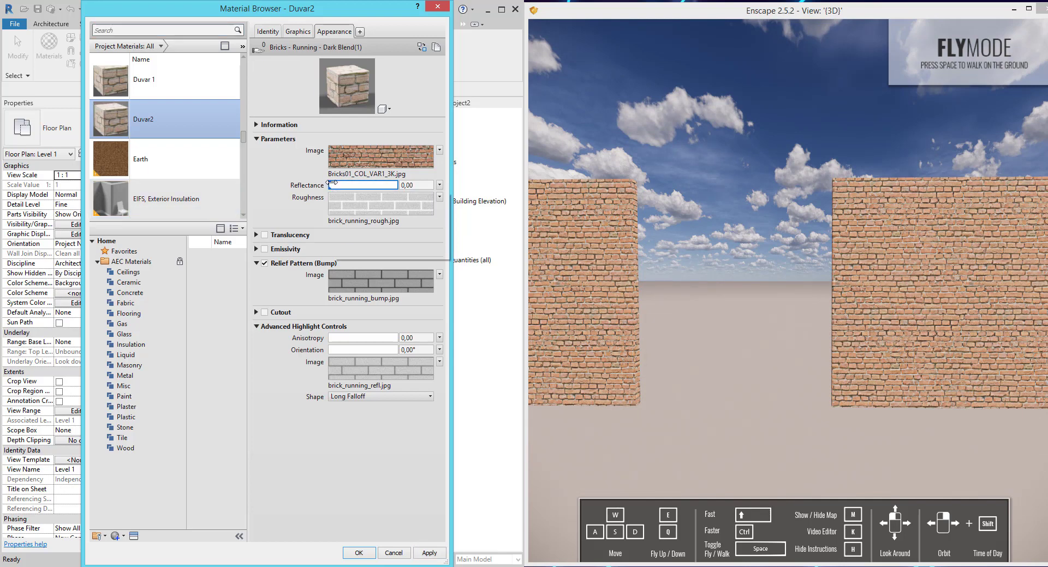
{"action": "left_click", "coordinate": [430, 554]}
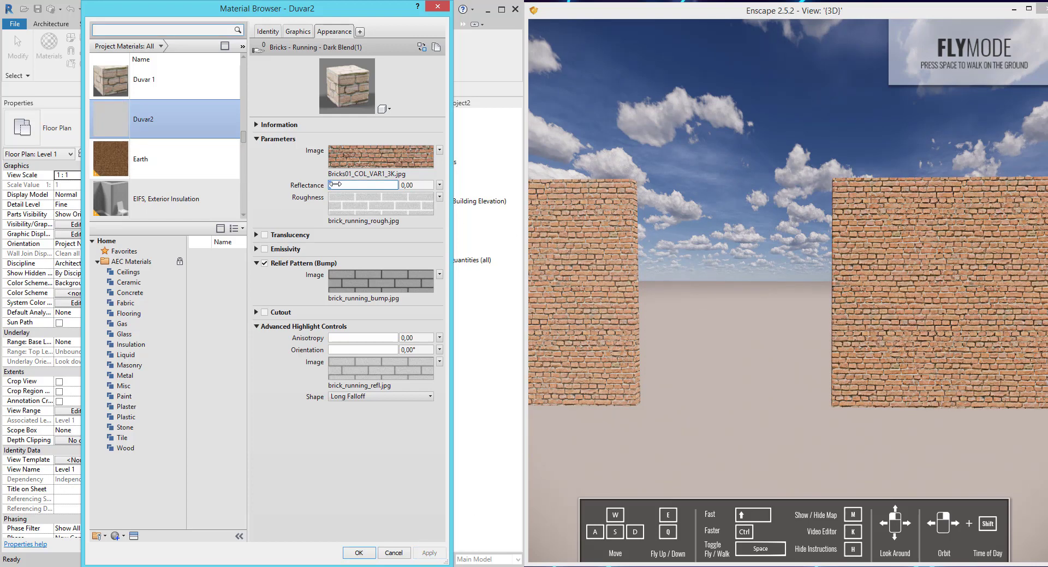
{"action": "left_click_drag", "start_coordinate": [330, 185], "coordinate": [387, 185]}
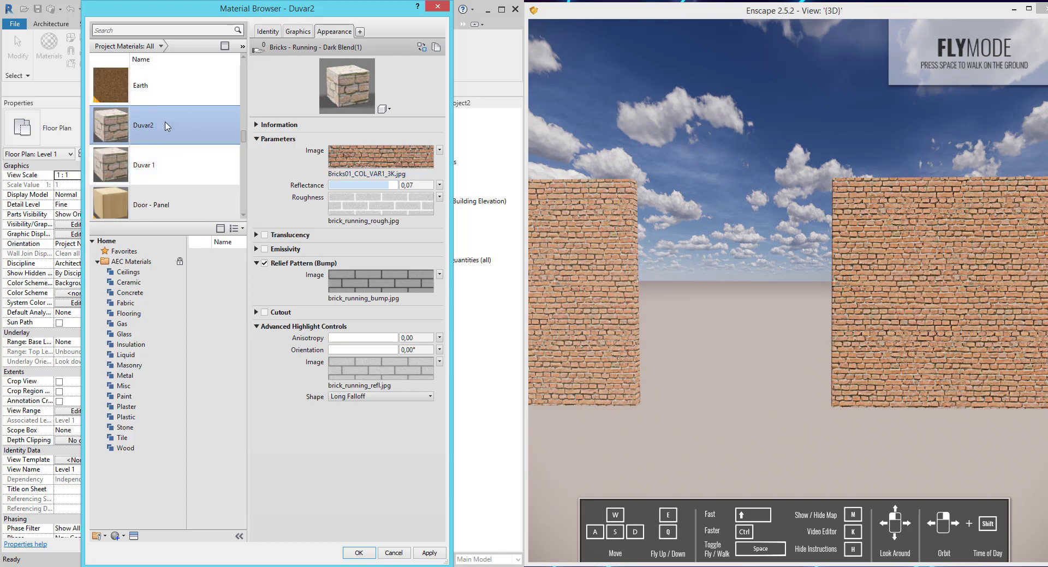
{"action": "left_click", "coordinate": [166, 168]}
{"action": "left_click", "coordinate": [429, 554]}
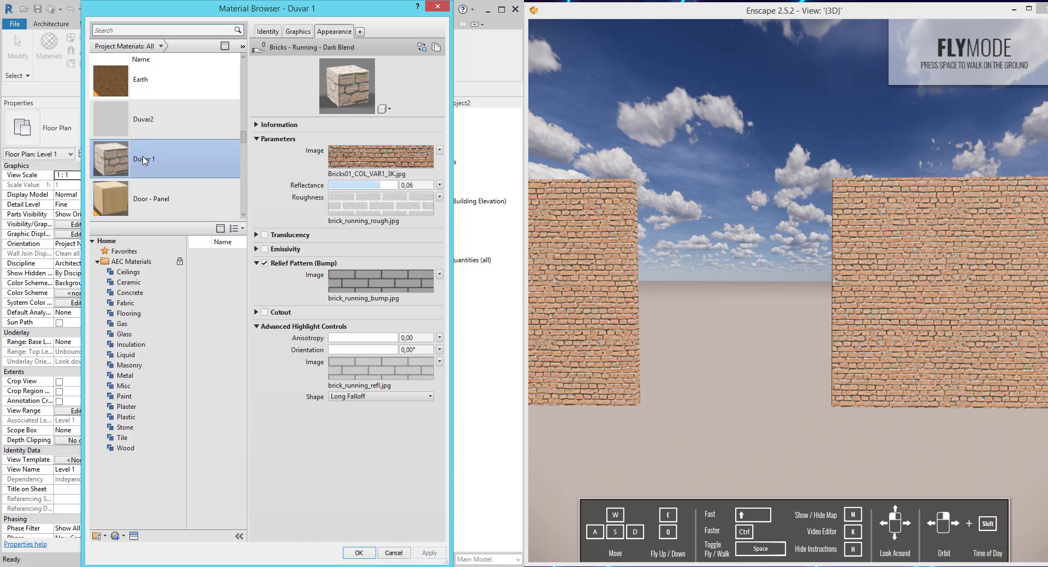
Test Duvar 1's reflectance at 0,00 and 0,08, then settle on 0,06 and apply.
{"action": "left_click_drag", "start_coordinate": [355, 185], "coordinate": [304, 191]}
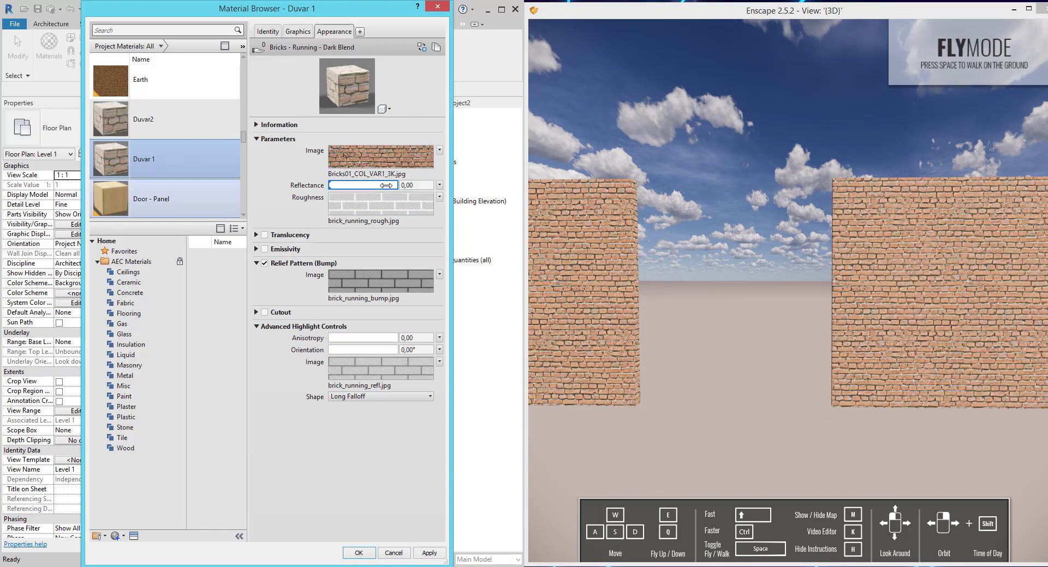
{"action": "left_click_drag", "start_coordinate": [378, 185], "coordinate": [397, 185]}
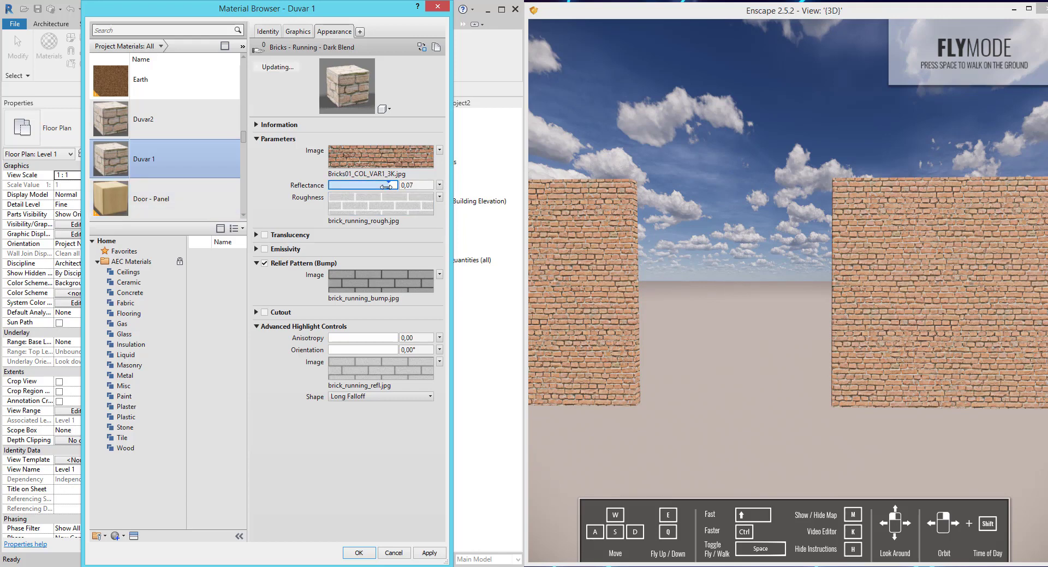
{"action": "left_click_drag", "start_coordinate": [386, 186], "coordinate": [376, 187]}
{"action": "left_click", "coordinate": [426, 554]}
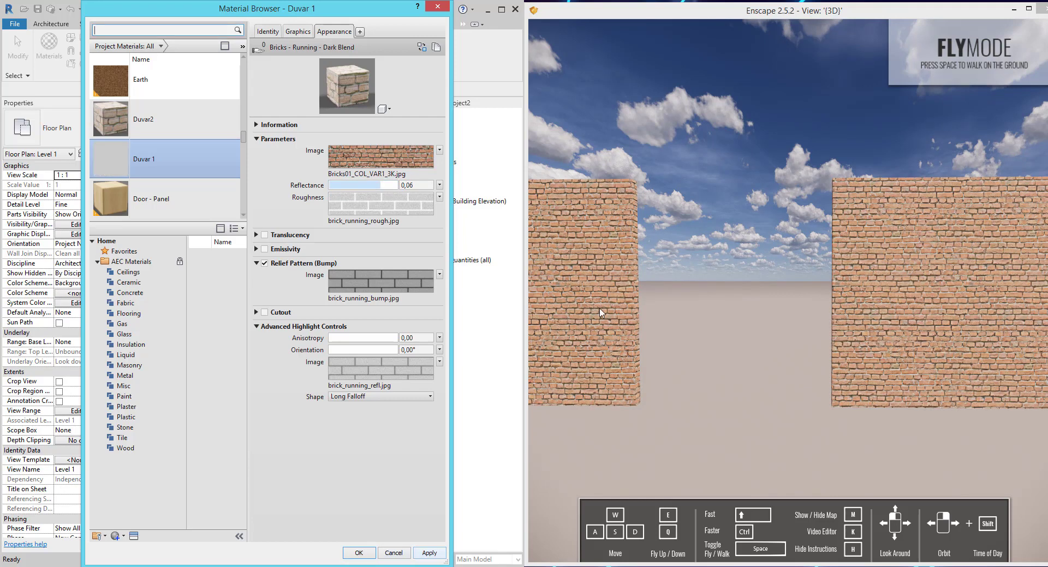
{"action": "left_click", "coordinate": [609, 293]}
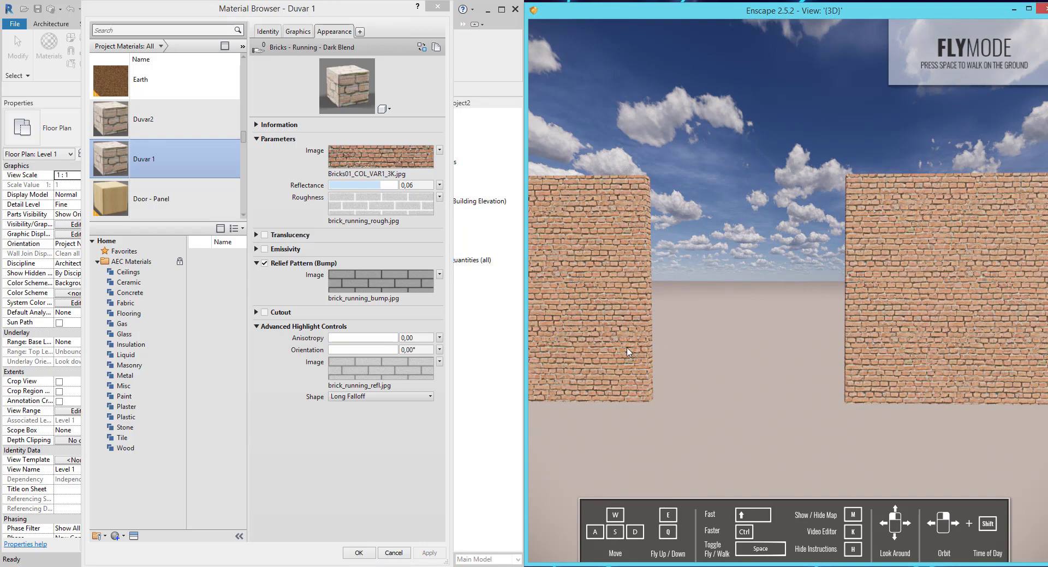
Fly the Enscape camera forward and sideways to get closer to the two brick walls.
{"action": "scroll", "coordinate": [627, 352], "scroll_direction": "up", "scroll_amount": 2}
{"action": "key", "text": "a"}
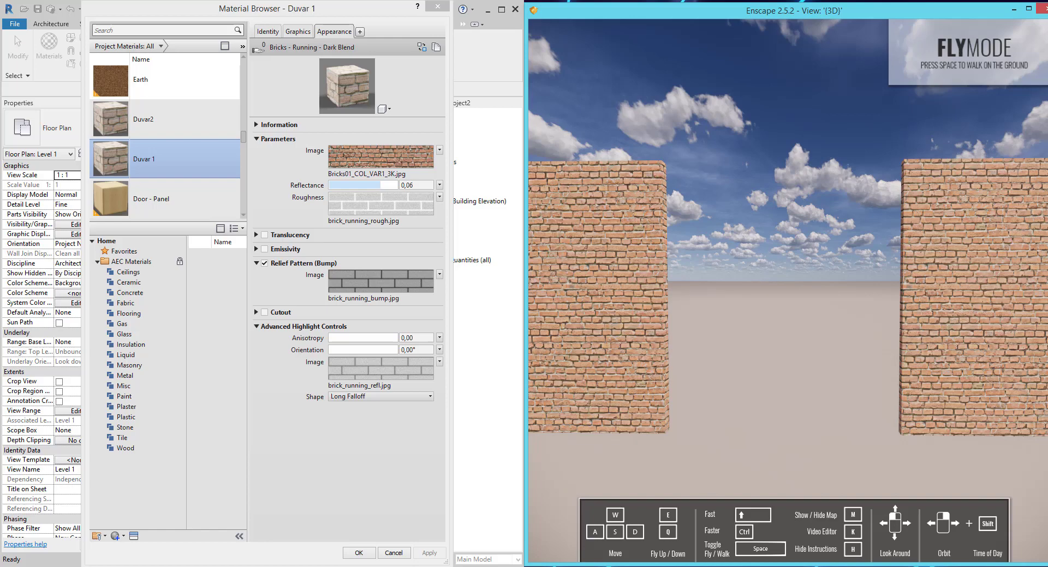
{"action": "key", "text": "w"}
{"action": "key", "text": "d"}
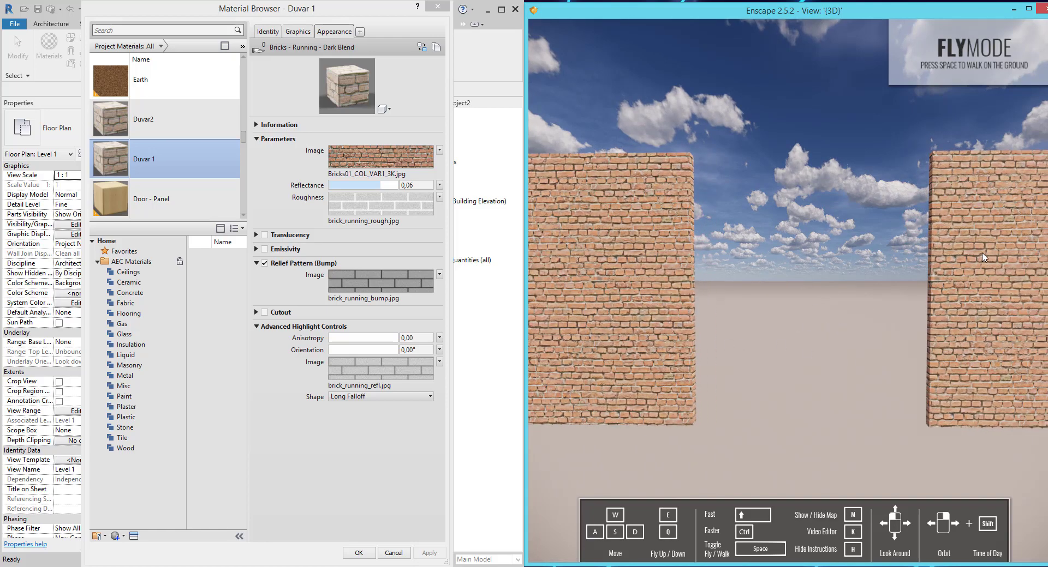
{"action": "key", "text": "d"}
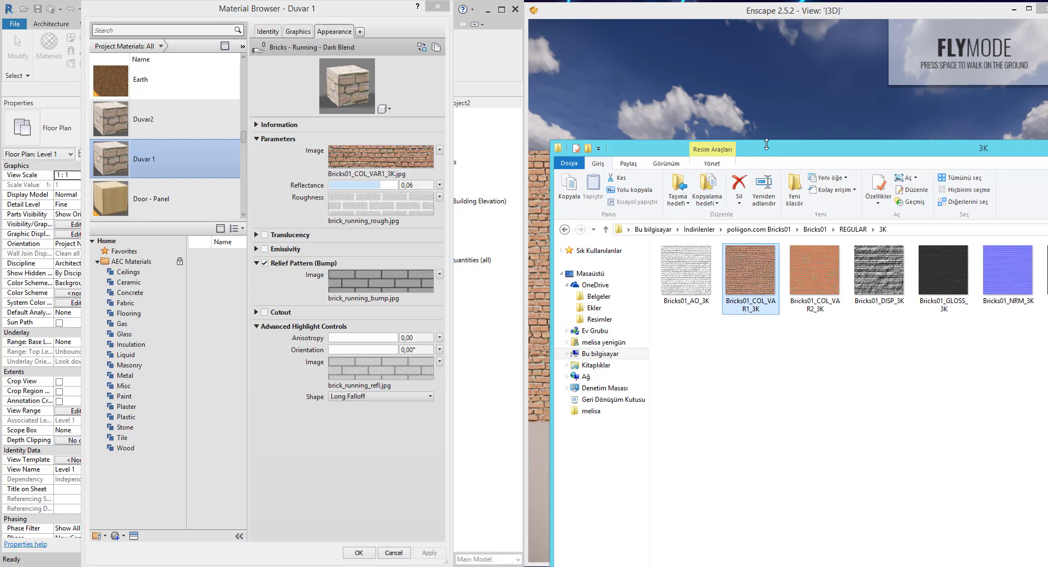
Assign Bricks01_DISP_3K.jpg as Duvar 1's roughness image and apply it.
{"action": "left_click_drag", "start_coordinate": [765, 140], "coordinate": [751, 93]}
{"action": "left_click", "coordinate": [880, 226]}
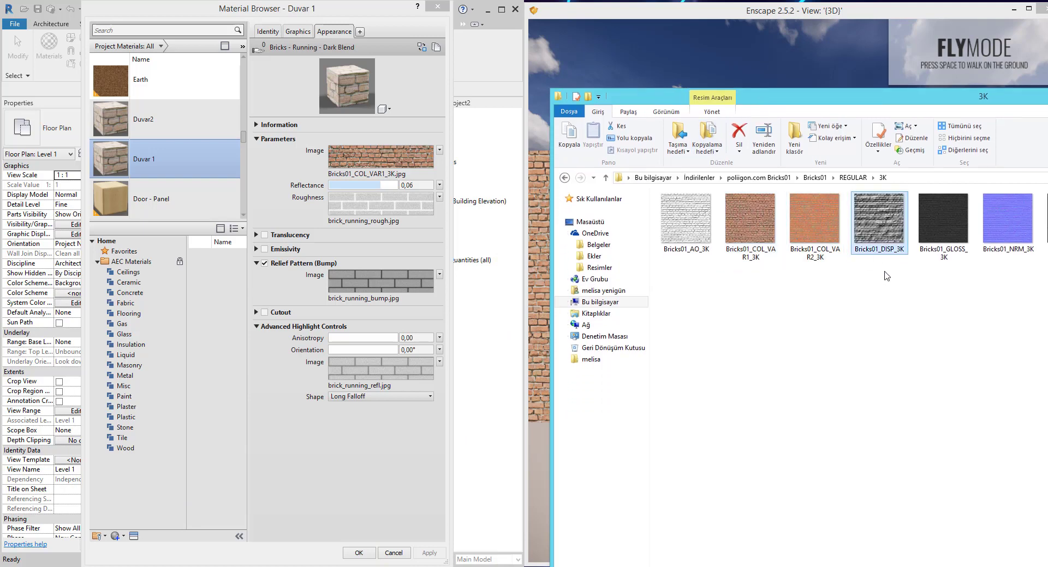
{"action": "left_click_drag", "start_coordinate": [880, 223], "coordinate": [422, 213]}
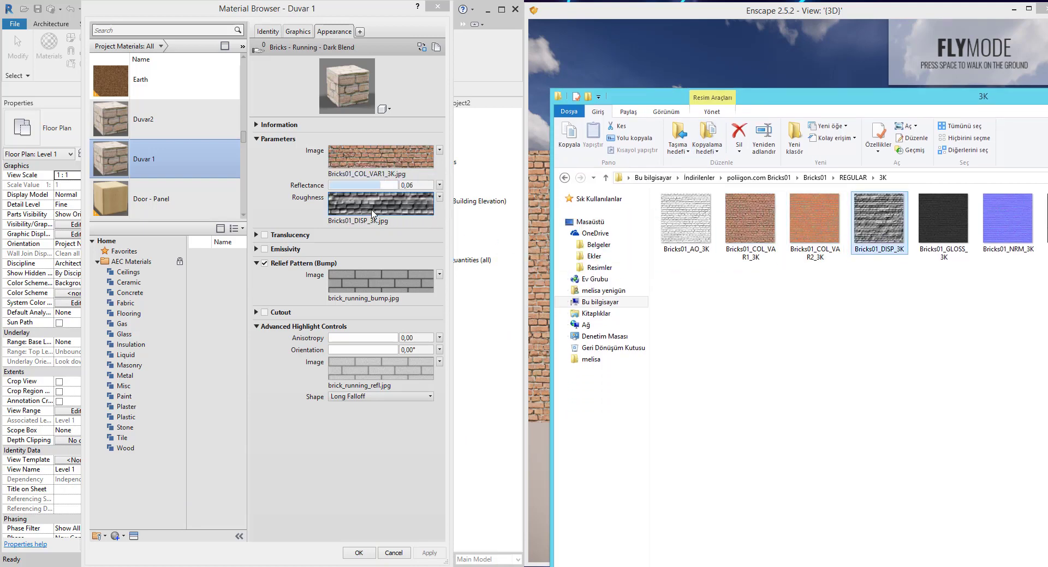
{"action": "left_click", "coordinate": [439, 210]}
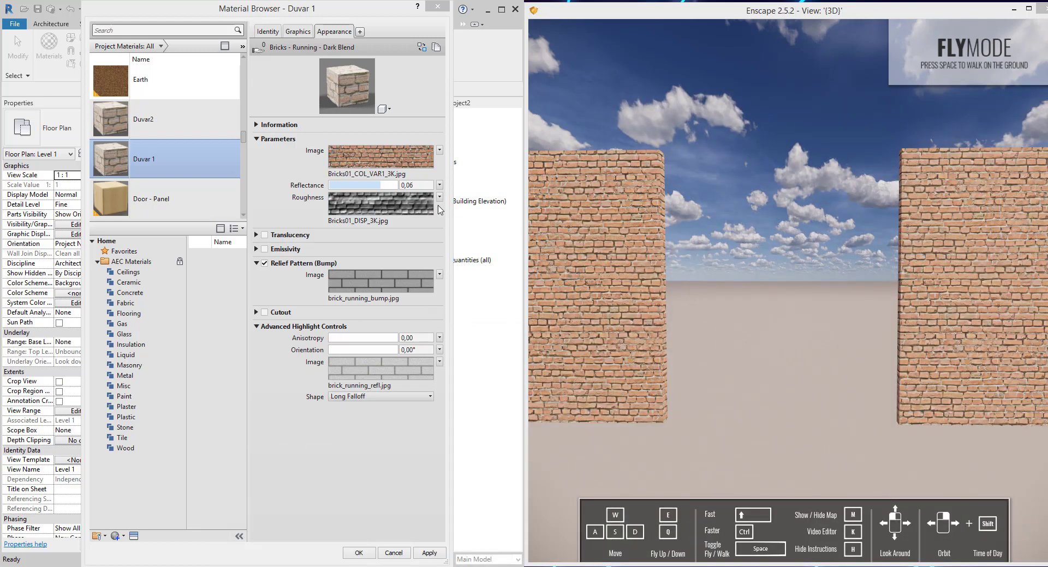
{"action": "left_click", "coordinate": [436, 553]}
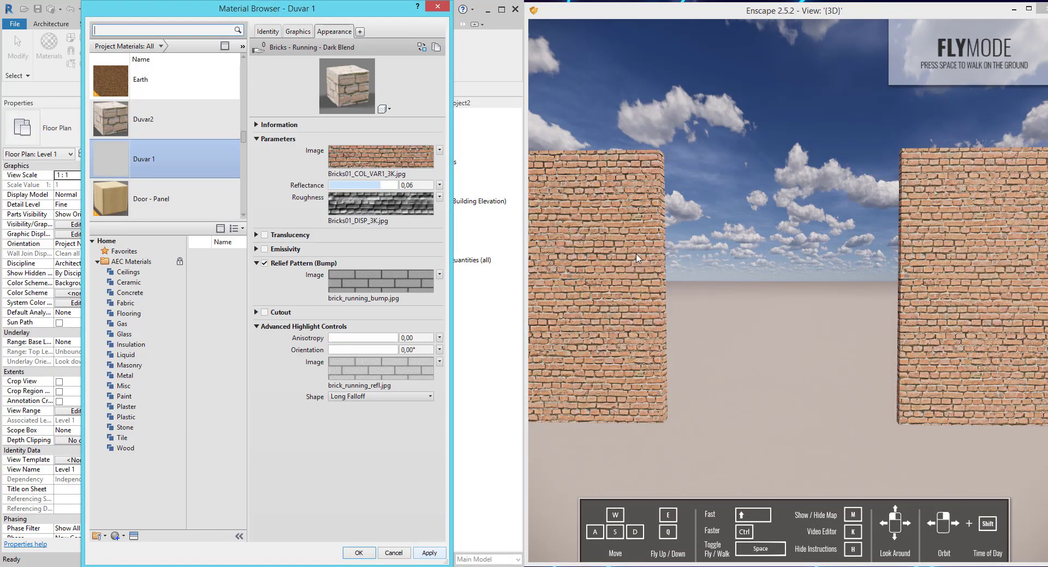
Fly up to the left brick pillar in Enscape to inspect the roughness.
{"action": "left_click", "coordinate": [634, 339]}
{"action": "key", "text": "w"}
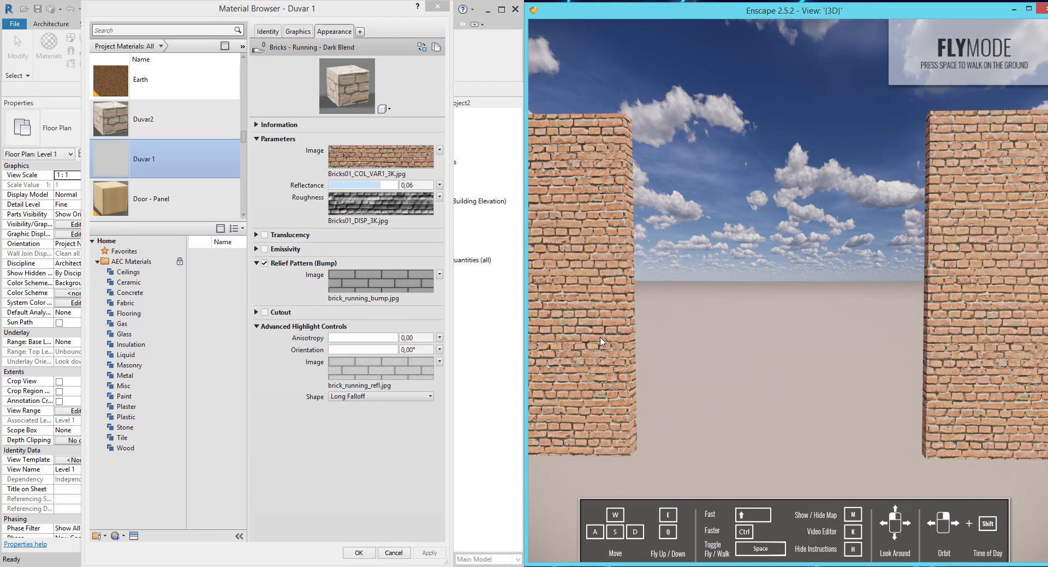
{"action": "key", "text": "w"}
{"action": "mouse_move", "coordinate": [600, 342]}
{"action": "left_mouse_down"}
{"action": "mouse_move", "coordinate": [640, 334]}
{"action": "mouse_move", "coordinate": [556, 335]}
{"action": "left_mouse_up"}
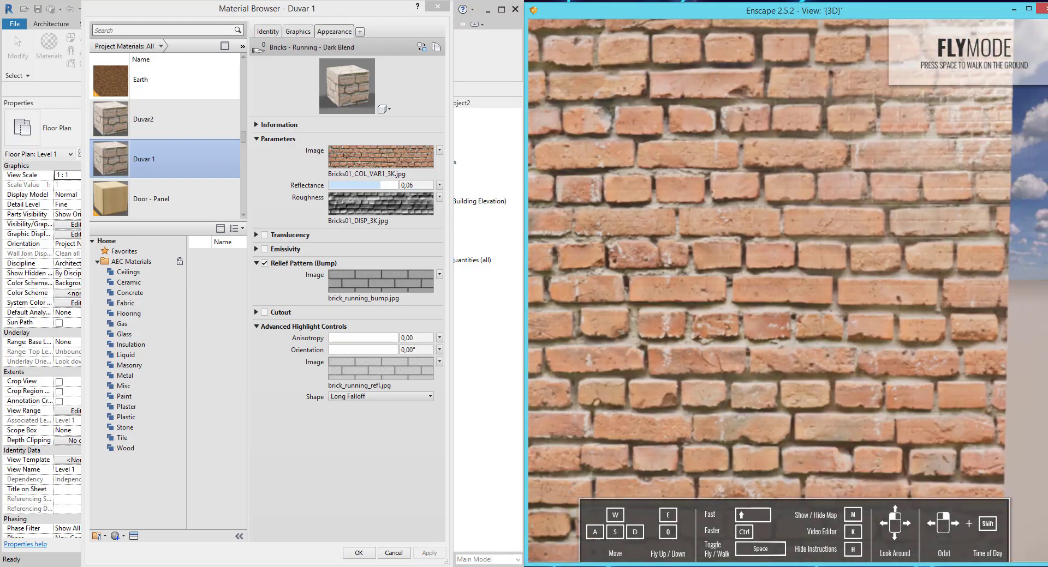
{"action": "key", "text": "w"}
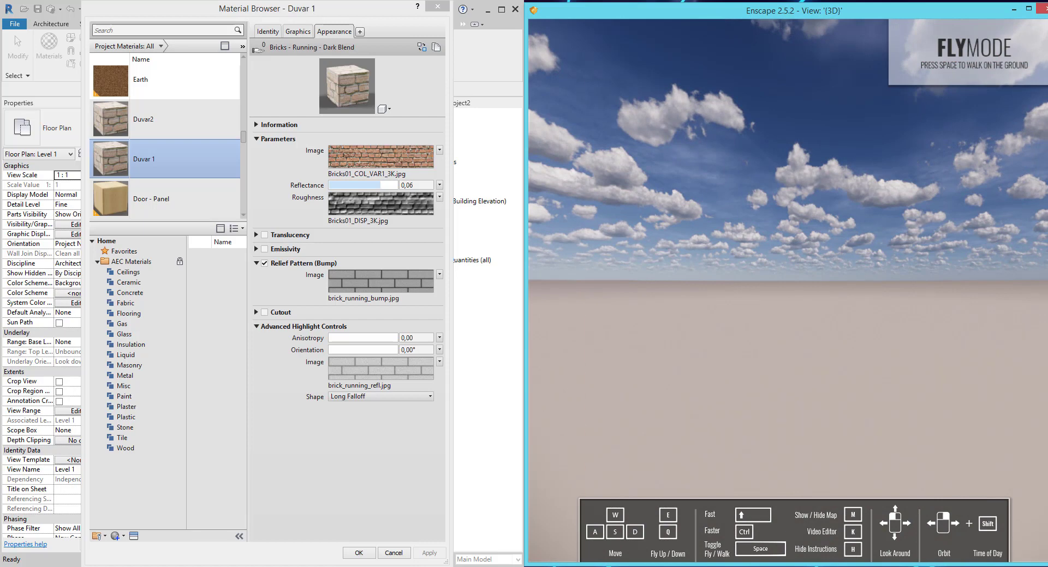
{"action": "left_click_drag", "start_coordinate": [556, 336], "coordinate": [437, 382]}
Try Bricks01_AO_3K.jpg as the roughness image and apply it.
{"action": "left_click", "coordinate": [392, 435]}
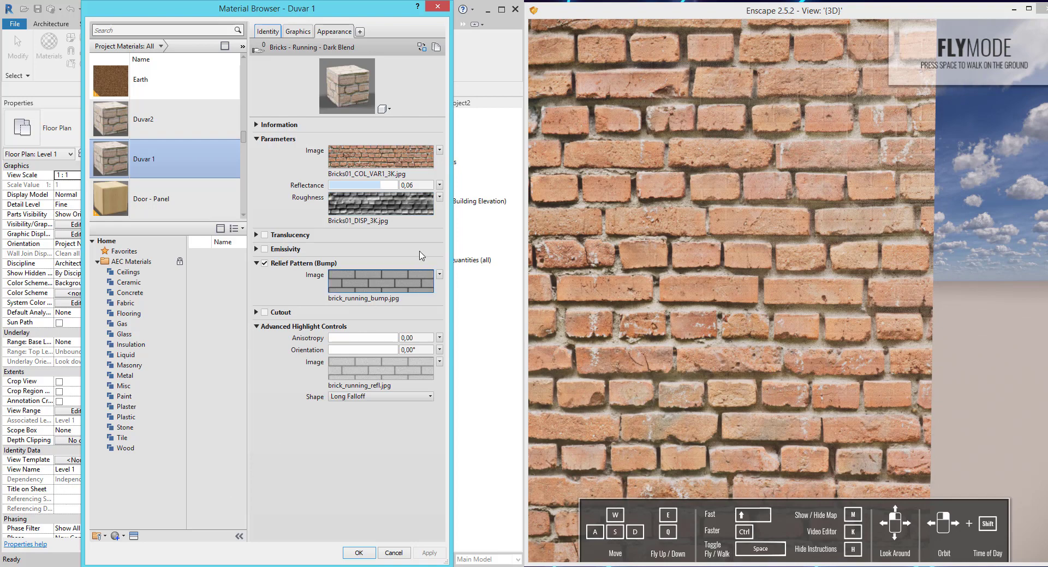
{"action": "key", "text": "alt+Tab"}
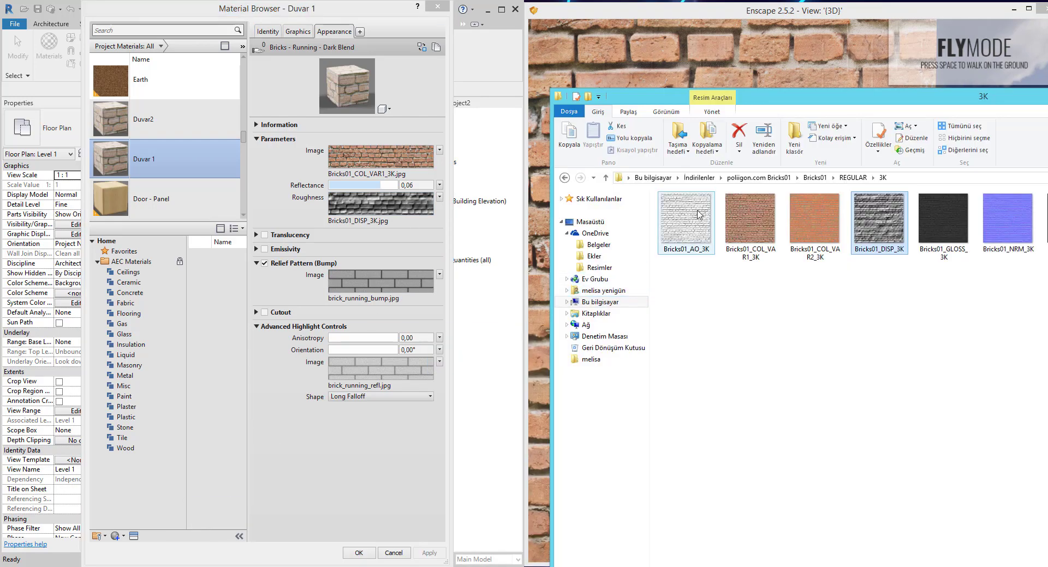
{"action": "left_click_drag", "start_coordinate": [686, 218], "coordinate": [380, 220]}
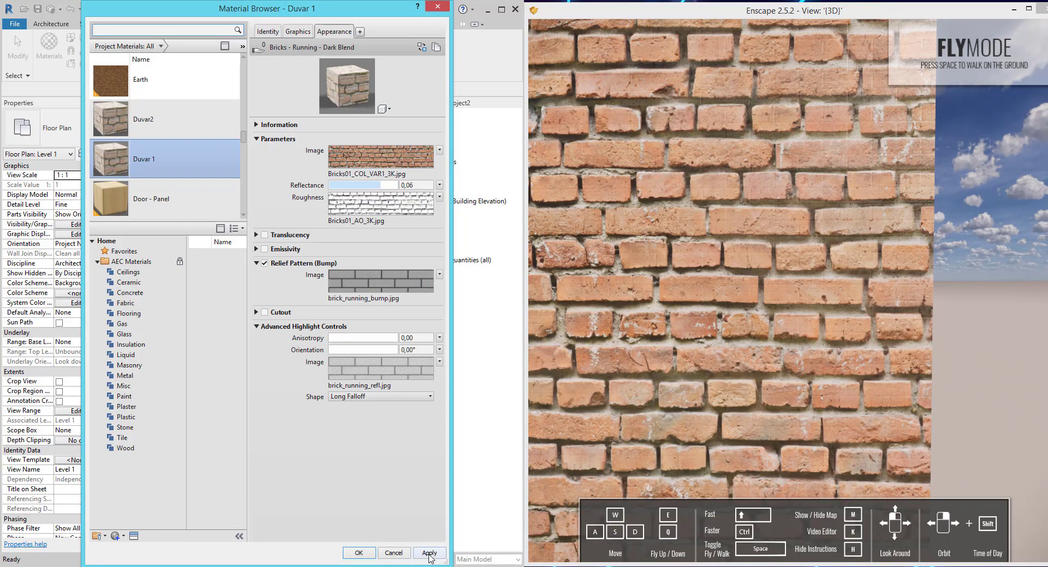
{"action": "left_click", "coordinate": [430, 554]}
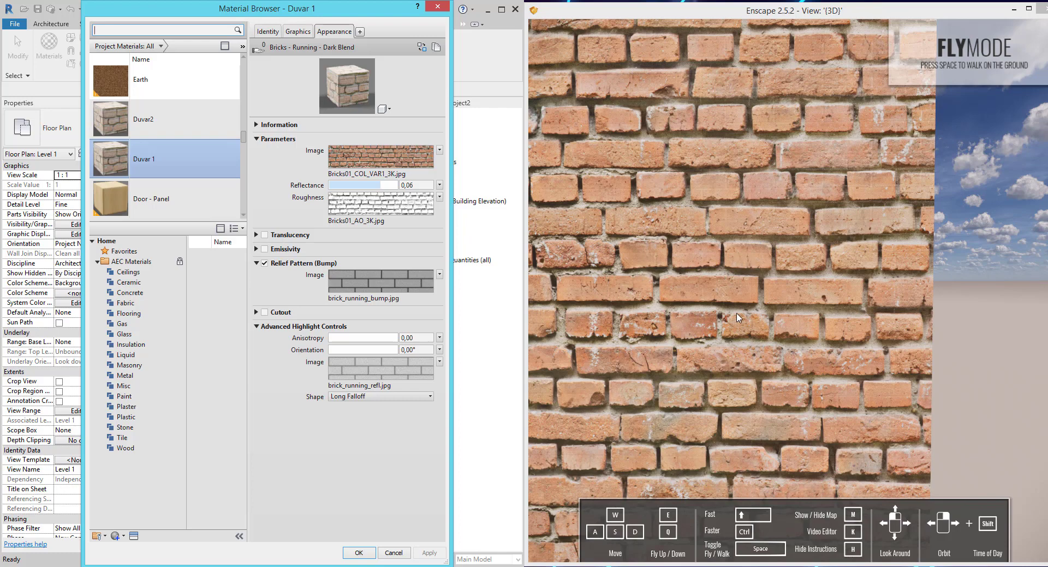
Put Bricks01_DISP_3K.jpg back as the roughness image and open its texture settings.
{"action": "key", "text": "alt+Tab"}
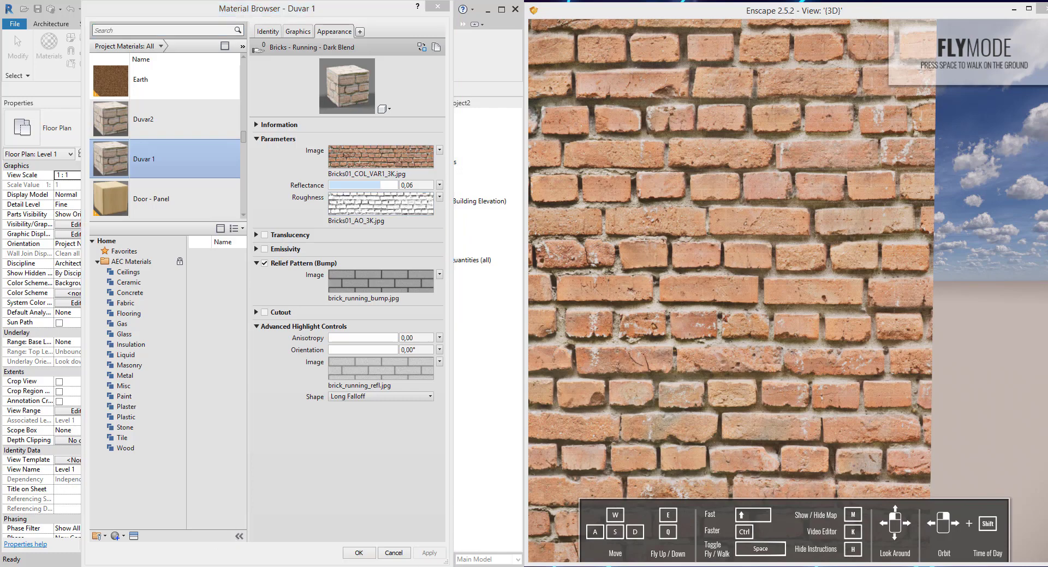
{"action": "left_click_drag", "start_coordinate": [878, 218], "coordinate": [376, 208]}
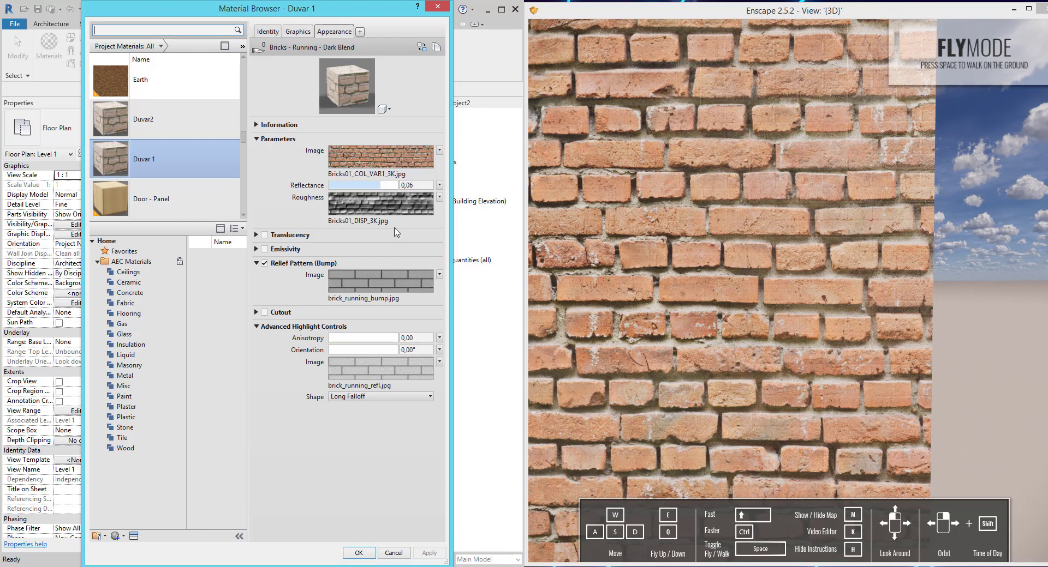
{"action": "left_click", "coordinate": [374, 210]}
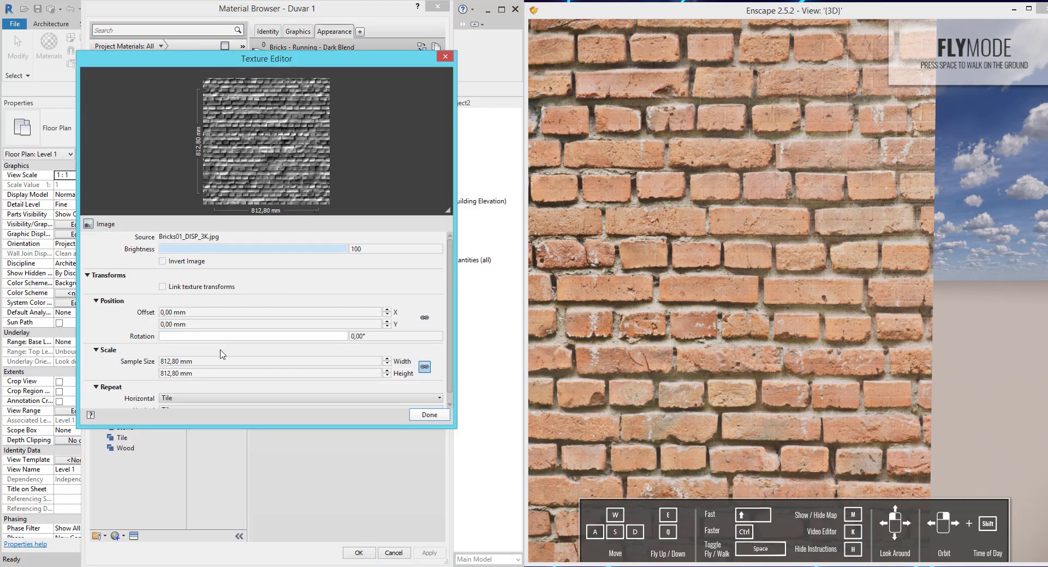
Set the roughness map's sample size to 3500 mm and apply.
{"action": "left_click", "coordinate": [212, 361]}
{"action": "type", "text": "3500"}
{"action": "key", "text": "Return"}
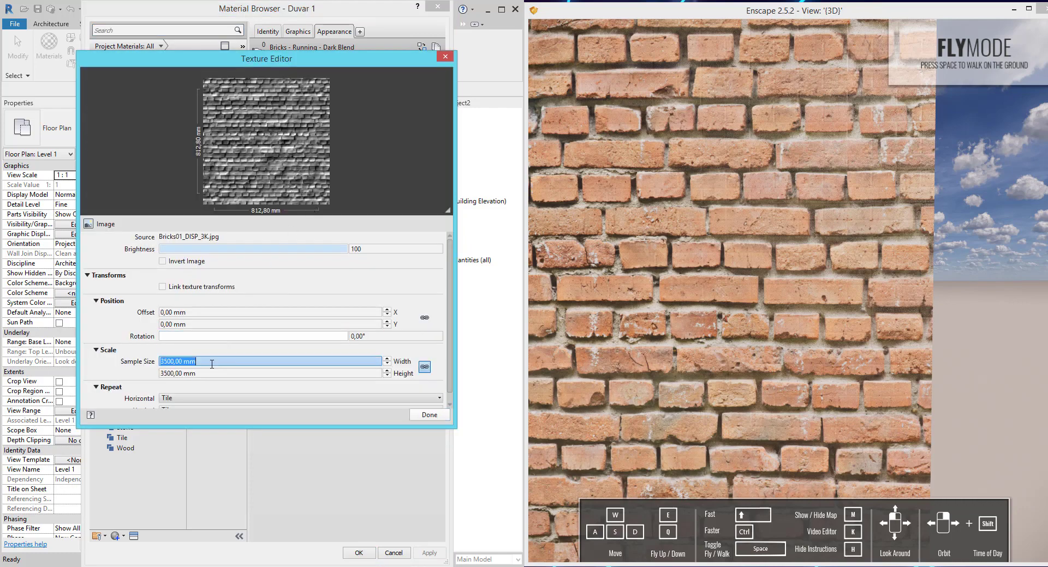
{"action": "left_click", "coordinate": [434, 416]}
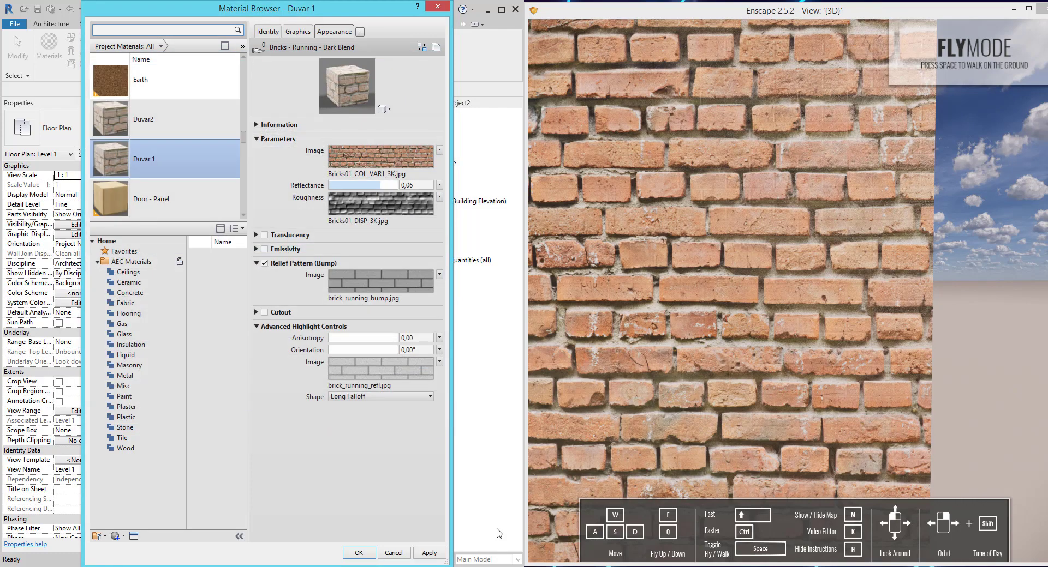
{"action": "left_click", "coordinate": [429, 553]}
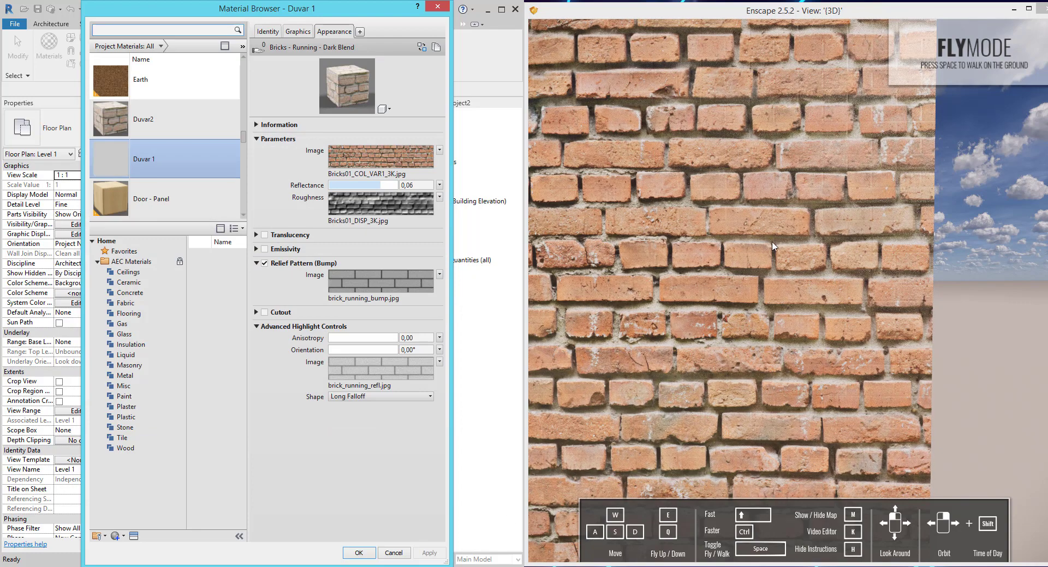
Swap the roughness image to Bricks01_AO_3K.jpg, apply, and check its texture settings.
{"action": "key", "text": "alt+Tab"}
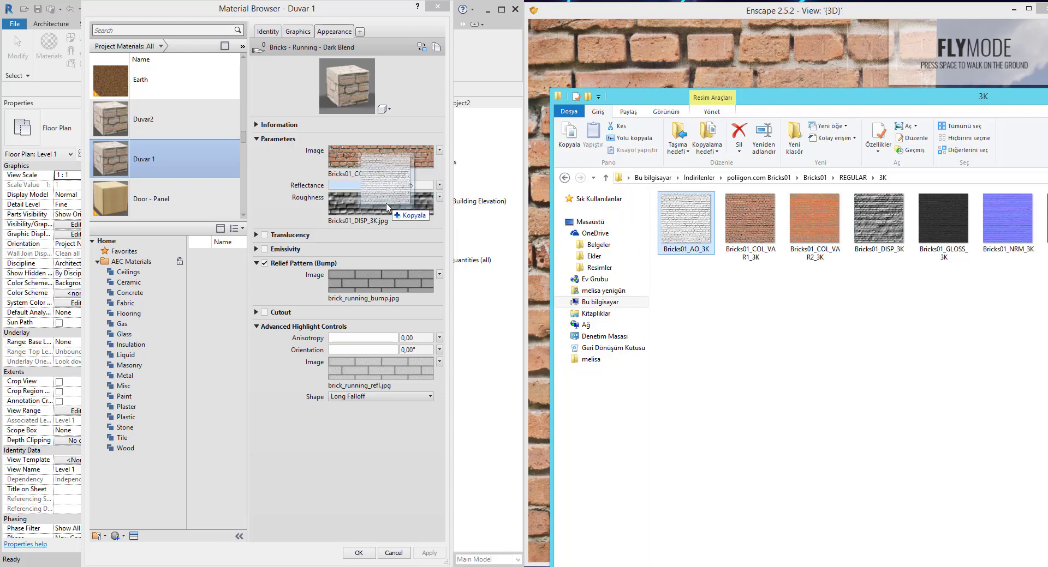
{"action": "left_click_drag", "start_coordinate": [685, 218], "coordinate": [380, 204]}
{"action": "left_click", "coordinate": [356, 475]}
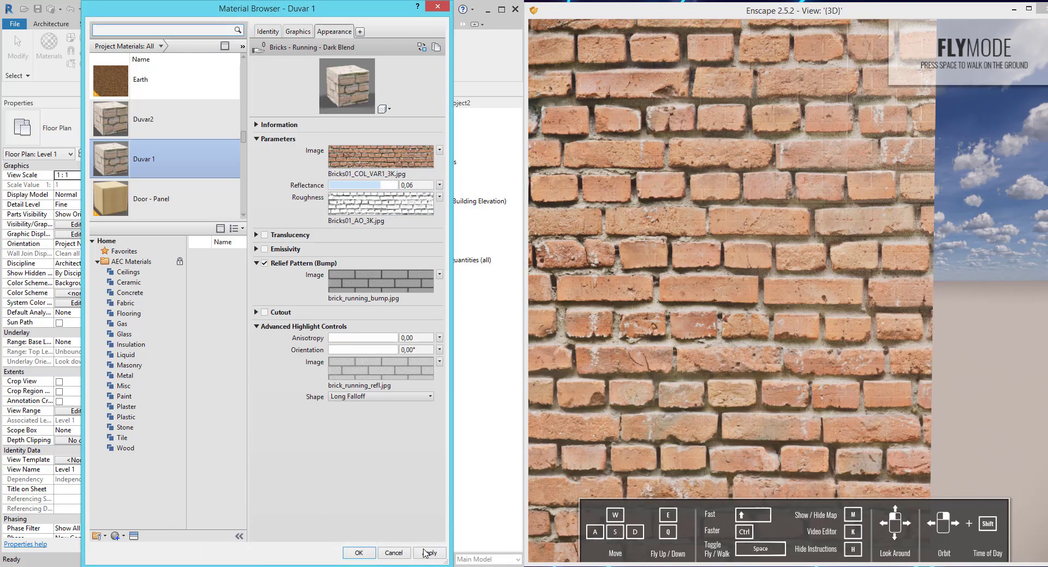
{"action": "left_click", "coordinate": [425, 554]}
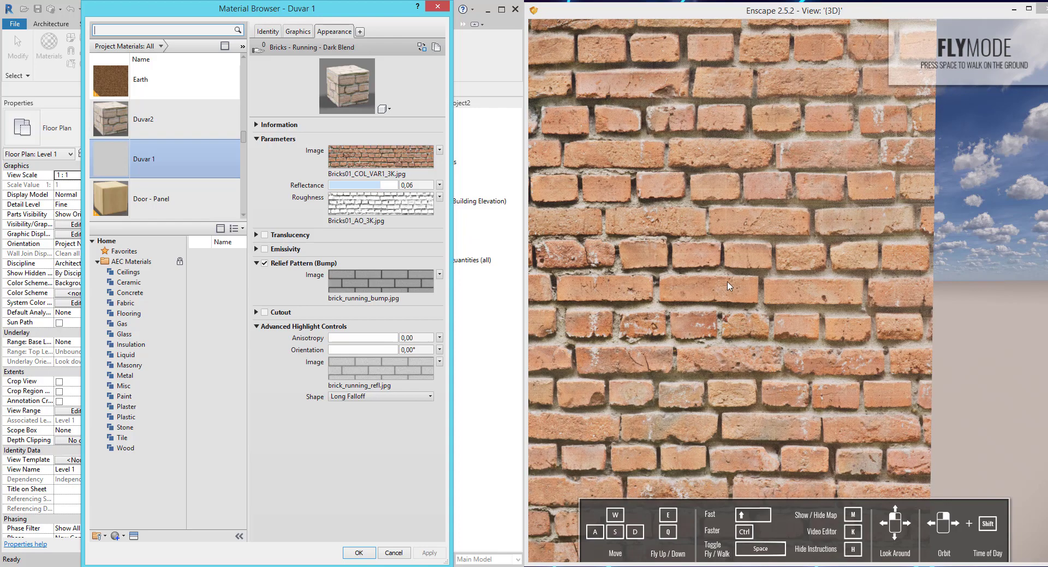
{"action": "left_click", "coordinate": [381, 207]}
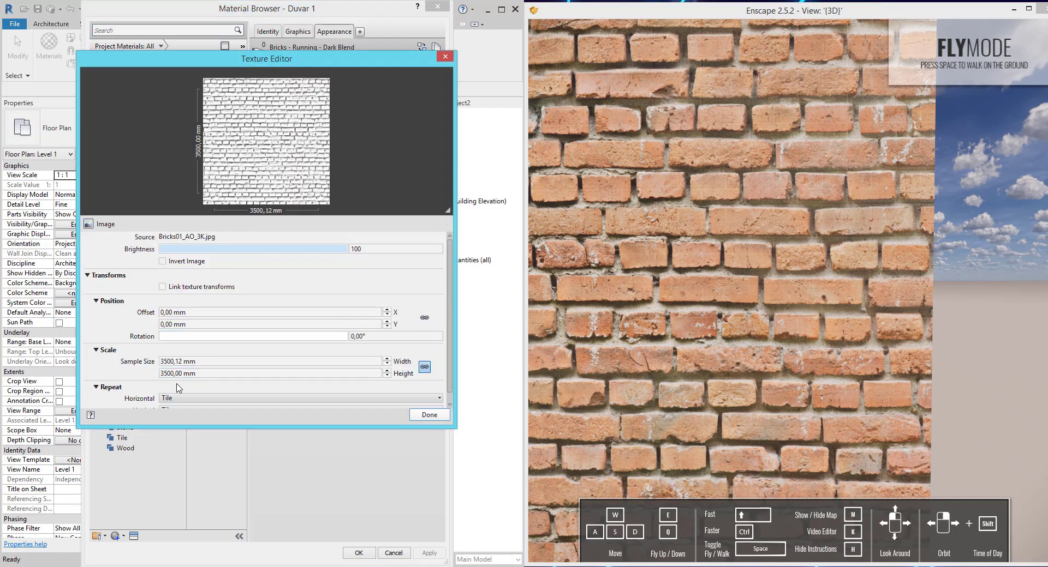
{"action": "left_click", "coordinate": [428, 415]}
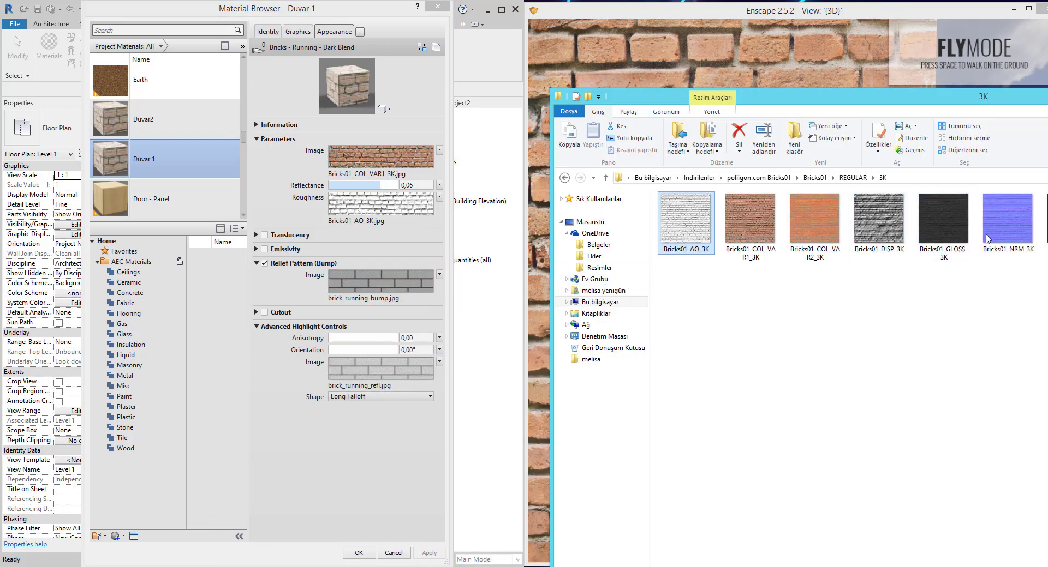
Assign Bricks01_NRM_3K.jpg as the bump image at a 3500 mm sample size and apply.
{"action": "mouse_move", "coordinate": [1007, 218]}
{"action": "left_mouse_down"}
{"action": "mouse_move", "coordinate": [454, 337]}
{"action": "mouse_move", "coordinate": [371, 284]}
{"action": "left_mouse_up"}
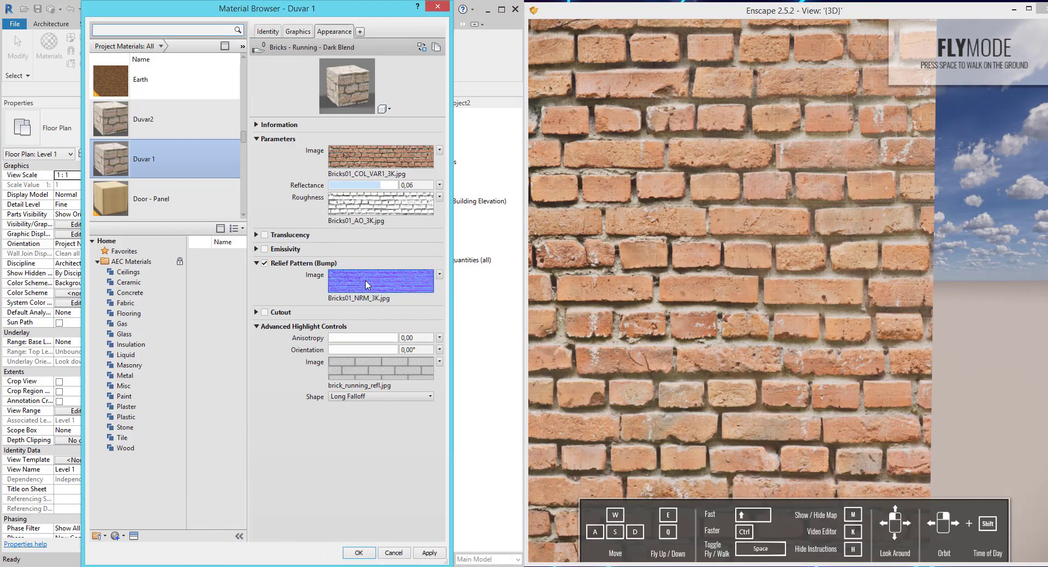
{"action": "left_click", "coordinate": [381, 281]}
{"action": "double_click", "coordinate": [220, 337]}
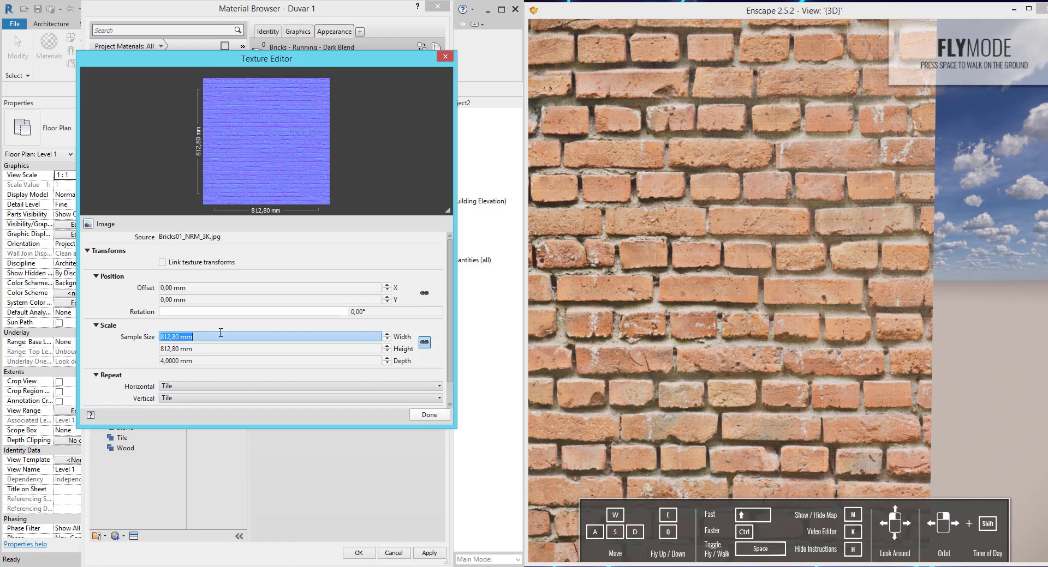
{"action": "type", "text": "3500"}
{"action": "key", "text": "Return"}
{"action": "left_click", "coordinate": [415, 548]}
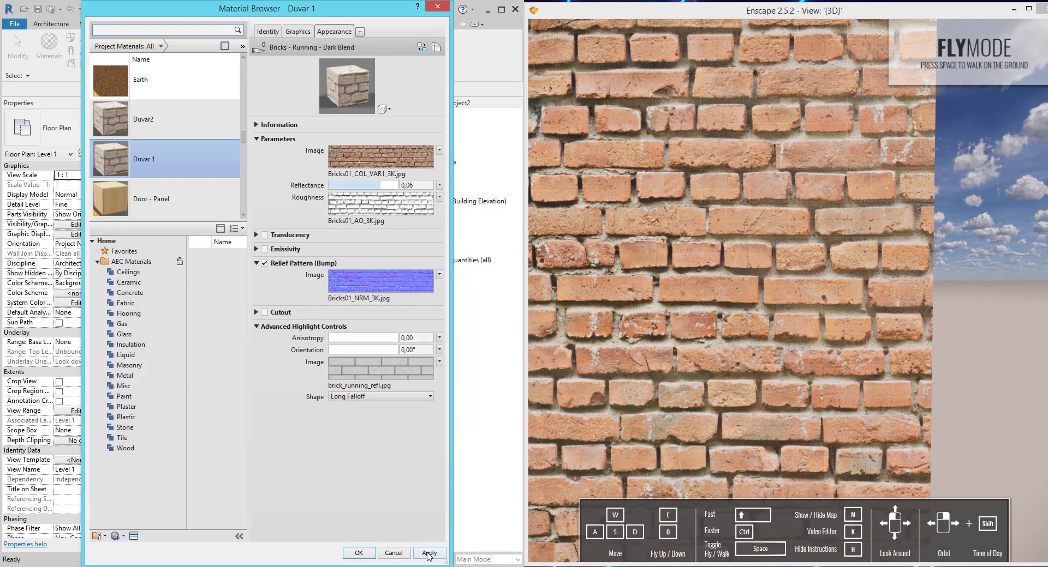
{"action": "left_click", "coordinate": [428, 554]}
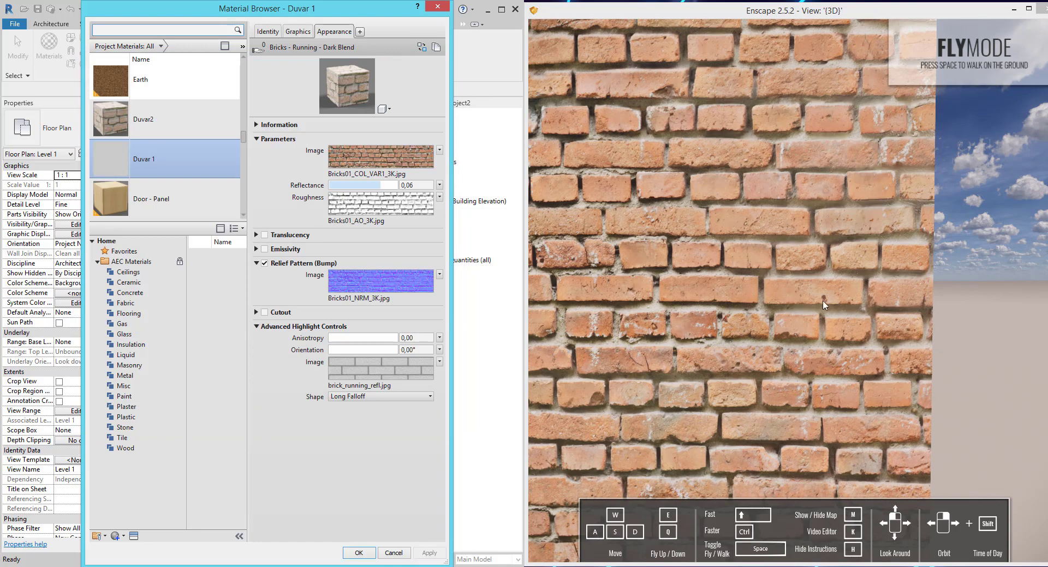
Set the bump image's data type to Normal Map with depth amount 4,53.
{"action": "left_click", "coordinate": [400, 282]}
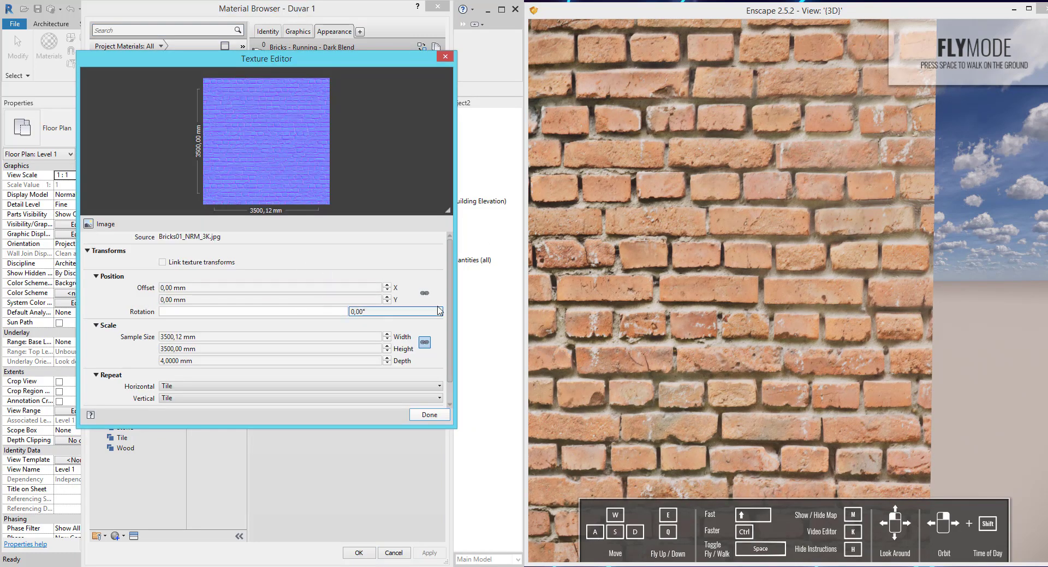
{"action": "left_click_drag", "start_coordinate": [450, 308], "coordinate": [451, 347]}
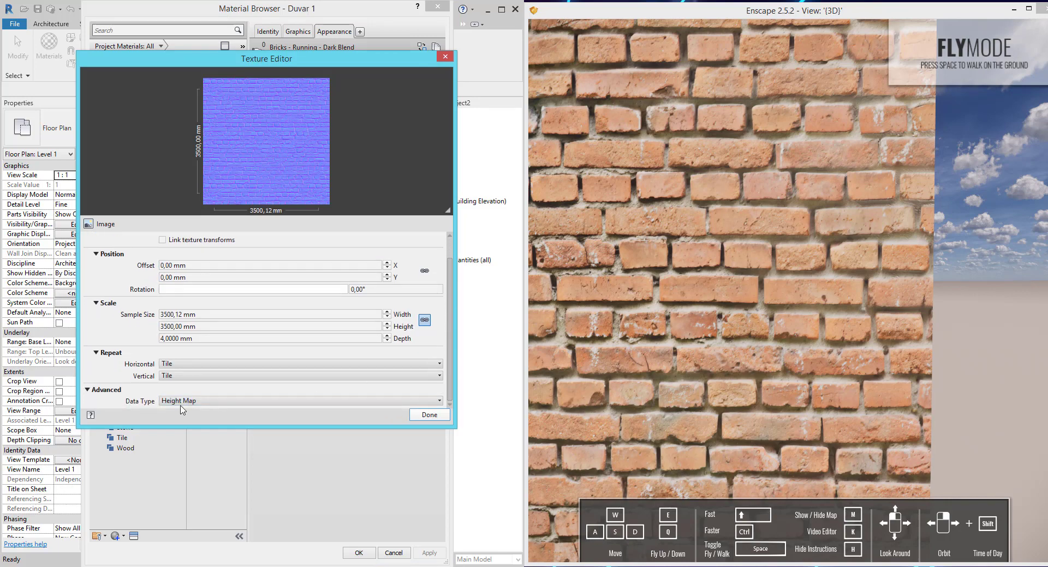
{"action": "left_click", "coordinate": [194, 403]}
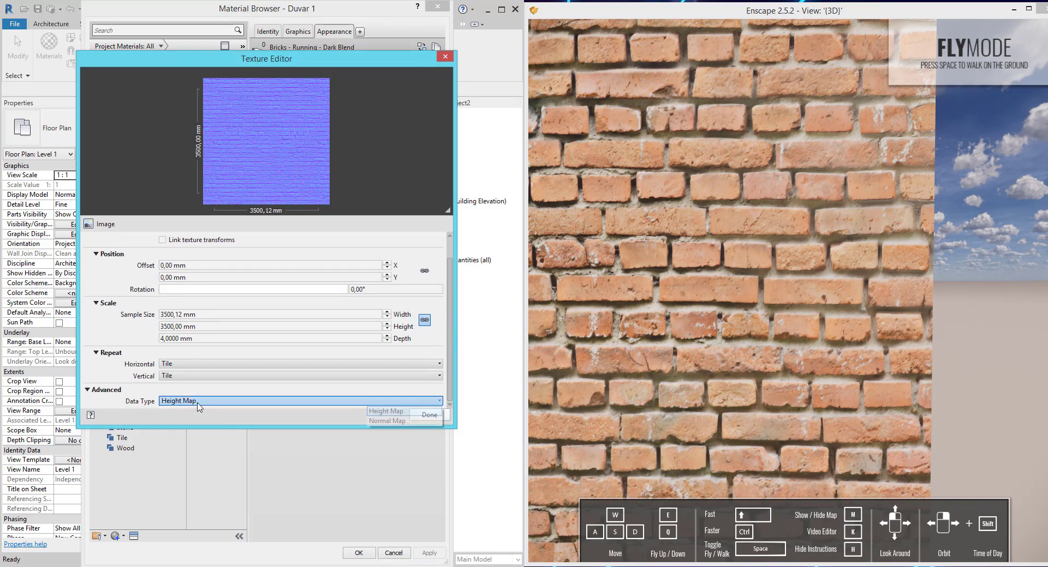
{"action": "left_click", "coordinate": [383, 422]}
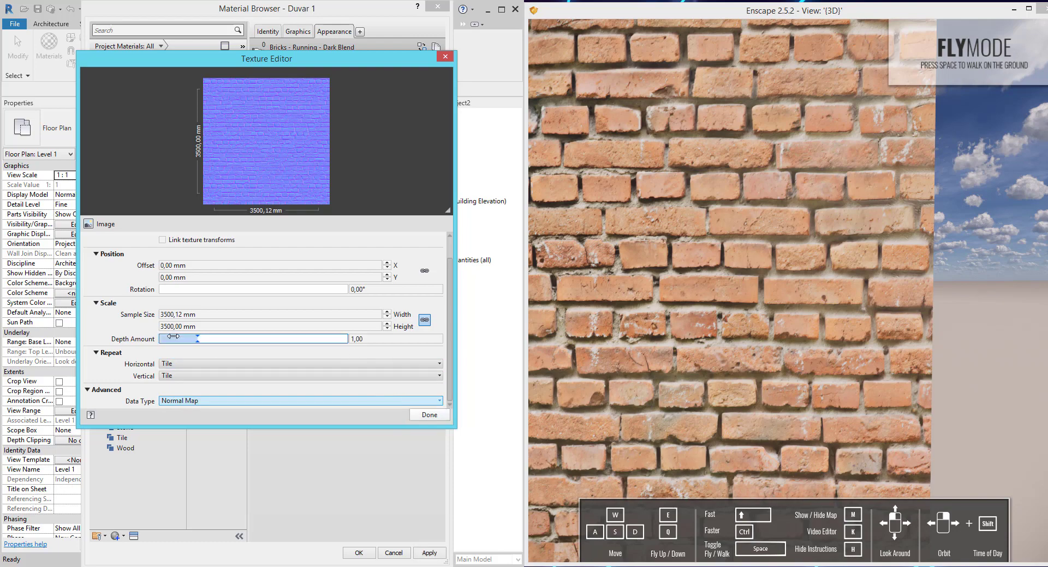
{"action": "left_click_drag", "start_coordinate": [198, 339], "coordinate": [329, 340]}
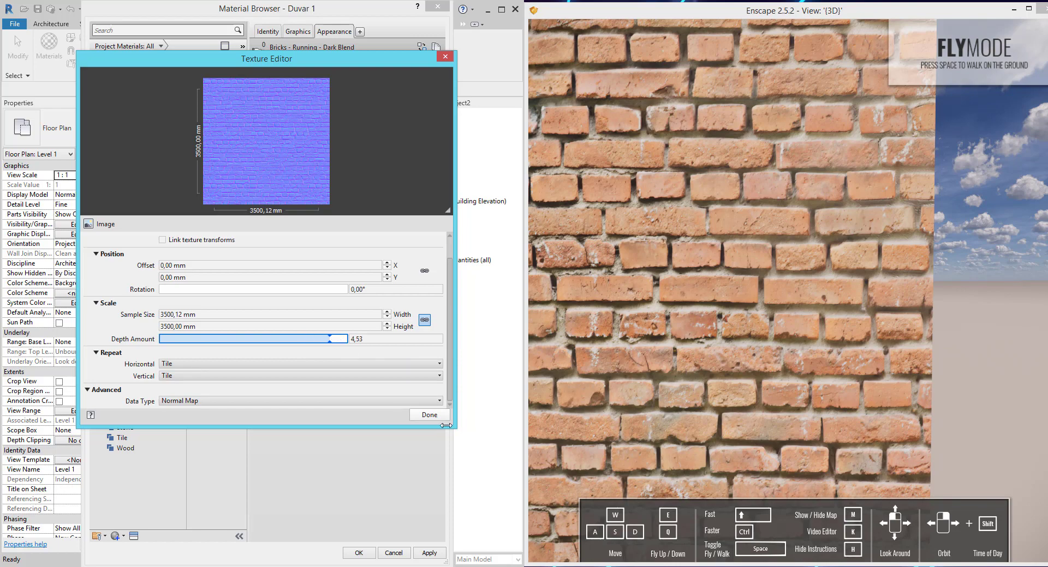
{"action": "left_click", "coordinate": [446, 419]}
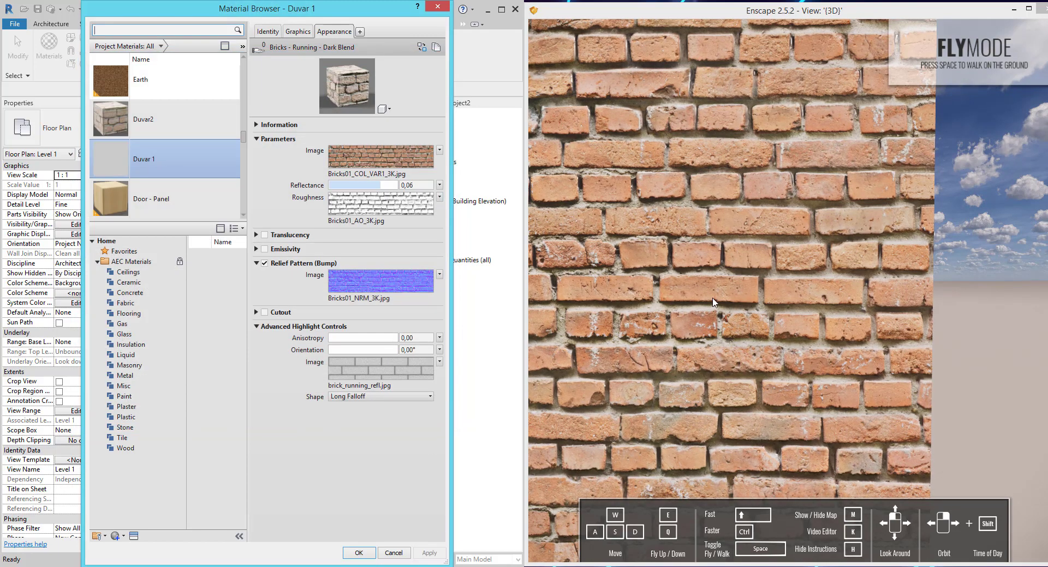
Back away from the brick wall in Enscape until both walls come into view.
{"action": "key", "text": "s"}
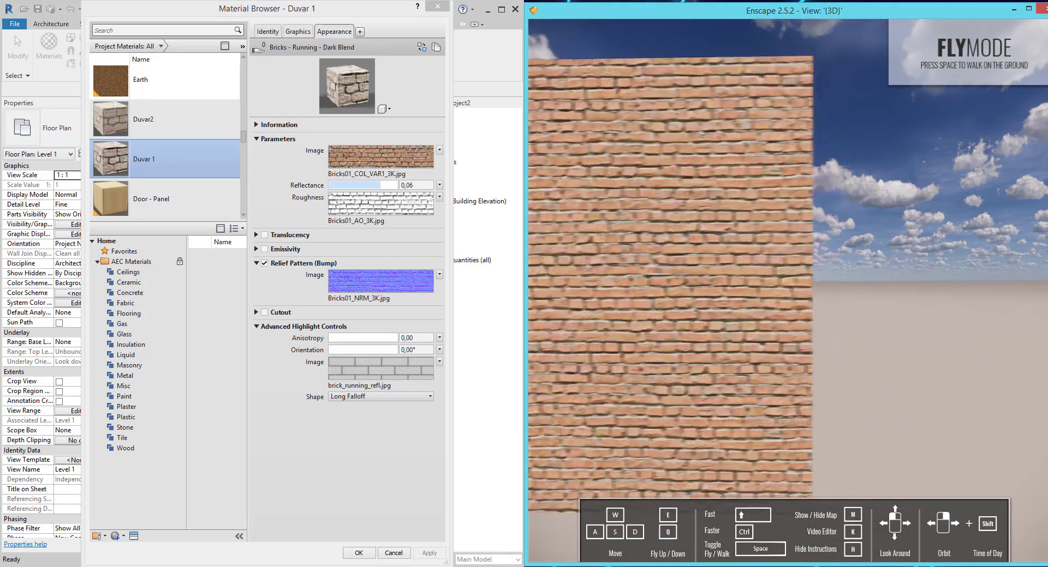
{"action": "mouse_move", "coordinate": [706, 310]}
{"action": "left_mouse_down"}
{"action": "mouse_move", "coordinate": [991, 316]}
{"action": "mouse_move", "coordinate": [843, 318]}
{"action": "left_mouse_up"}
{"action": "key", "text": "s"}
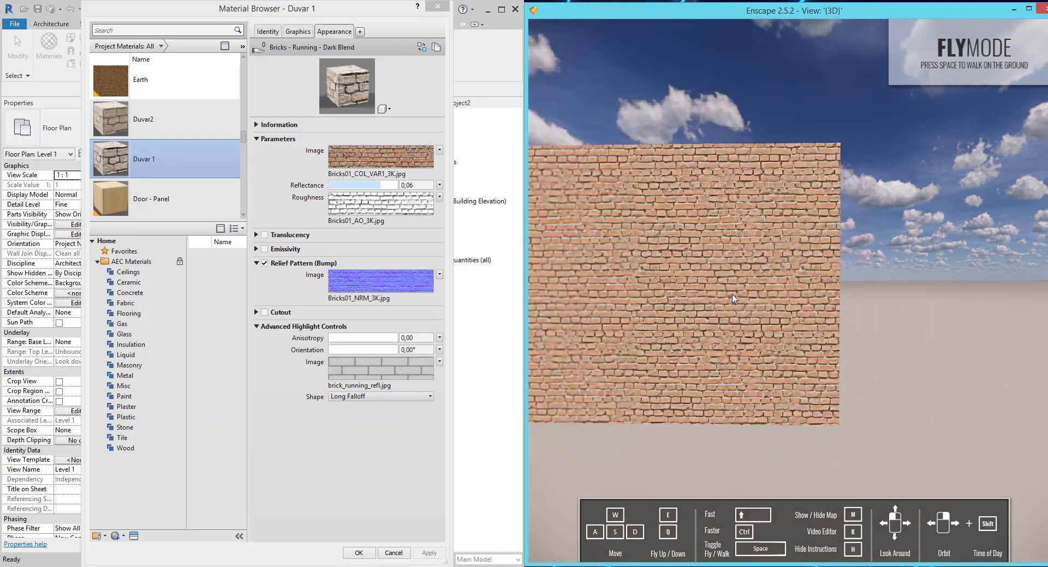
{"action": "key", "text": "s"}
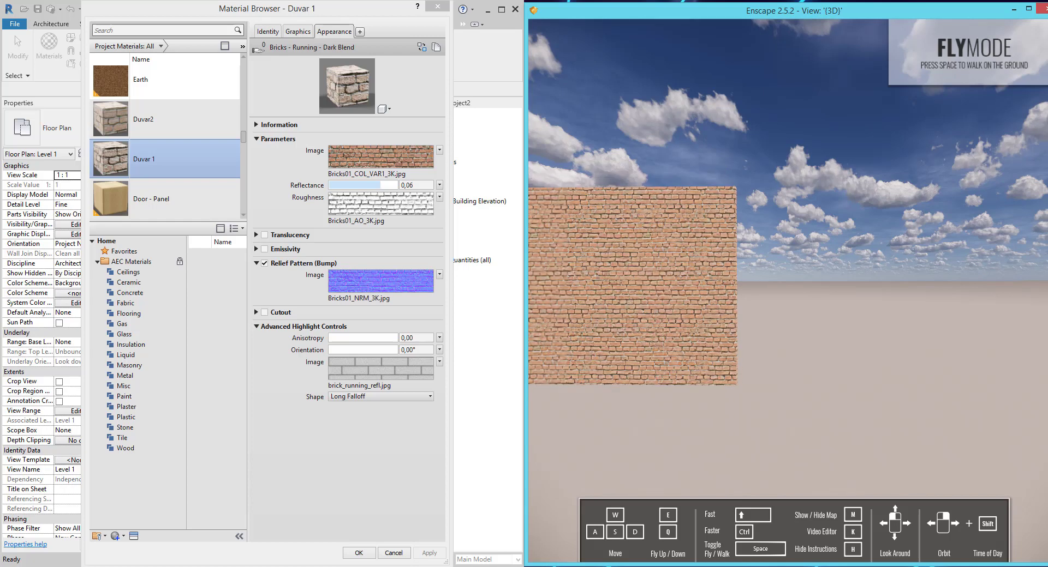
{"action": "left_click", "coordinate": [789, 341]}
{"action": "key", "text": "s"}
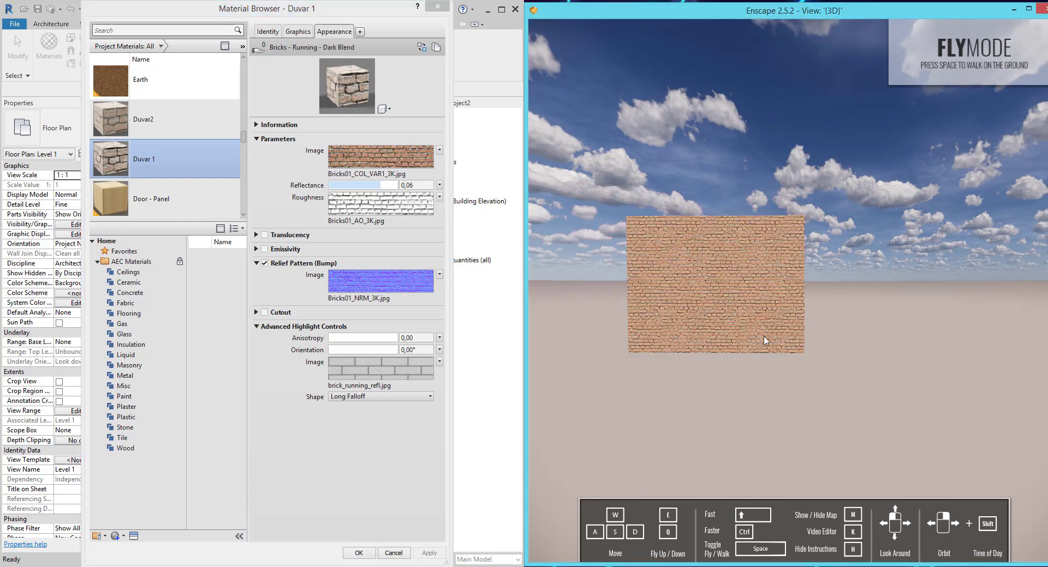
{"action": "left_click_drag", "start_coordinate": [714, 337], "coordinate": [569, 315]}
Move in close along the bumped walls, then back out to see both side by side.
{"action": "key", "text": "w"}
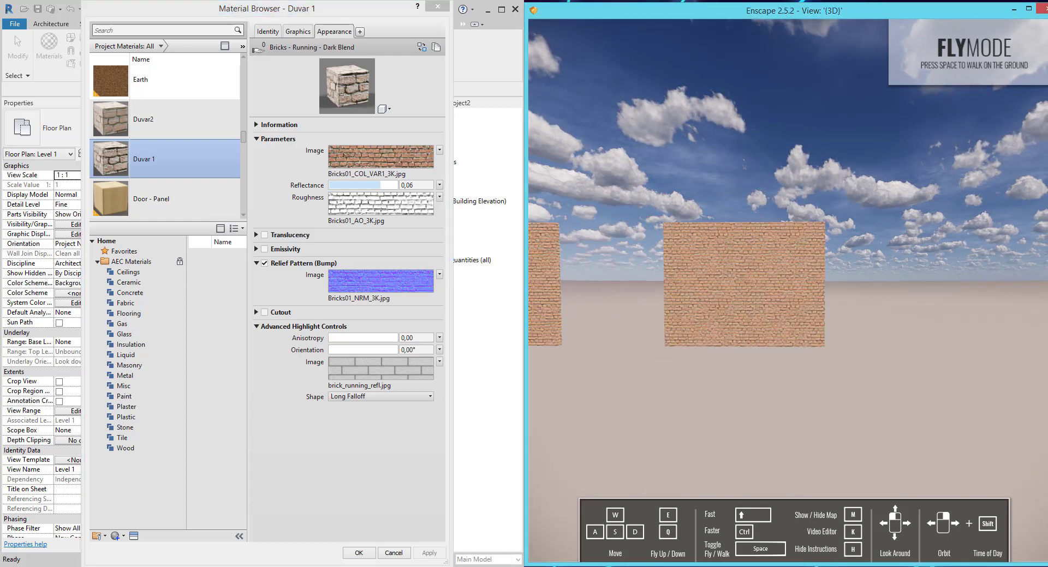
{"action": "key", "text": "a"}
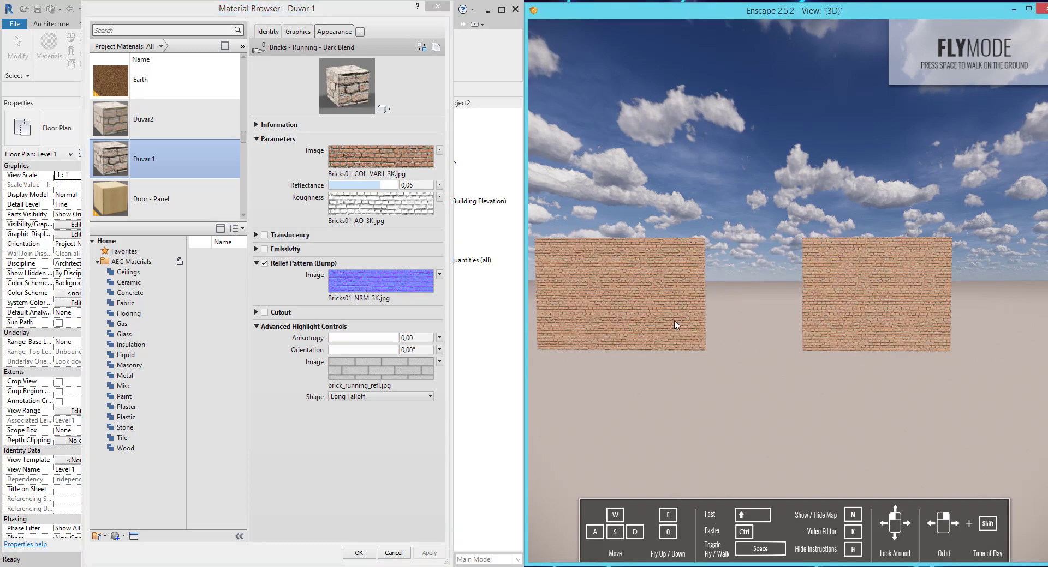
{"action": "key", "text": "w"}
{"action": "key", "text": "w"}
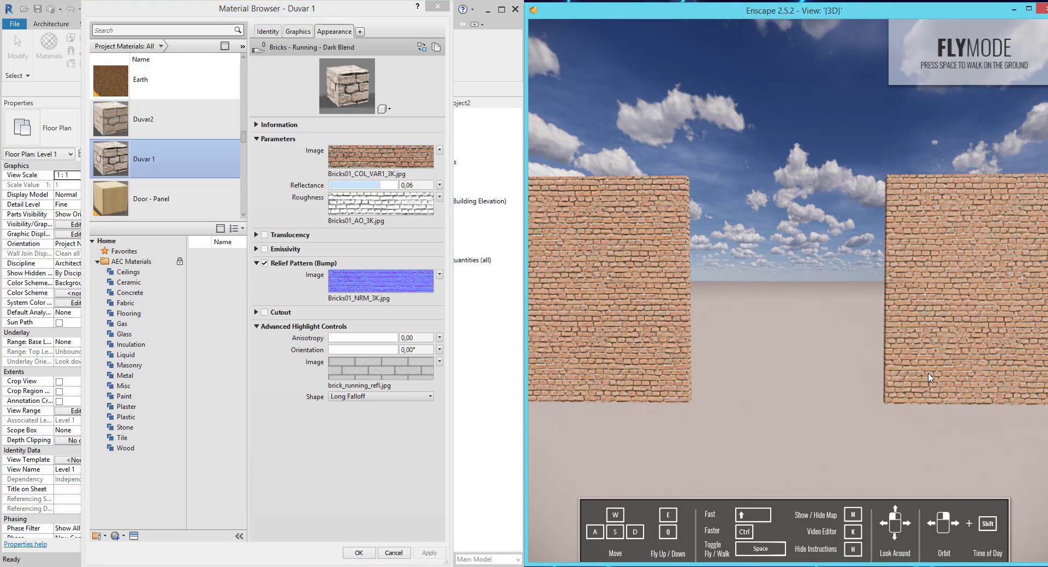
{"action": "key", "text": "d"}
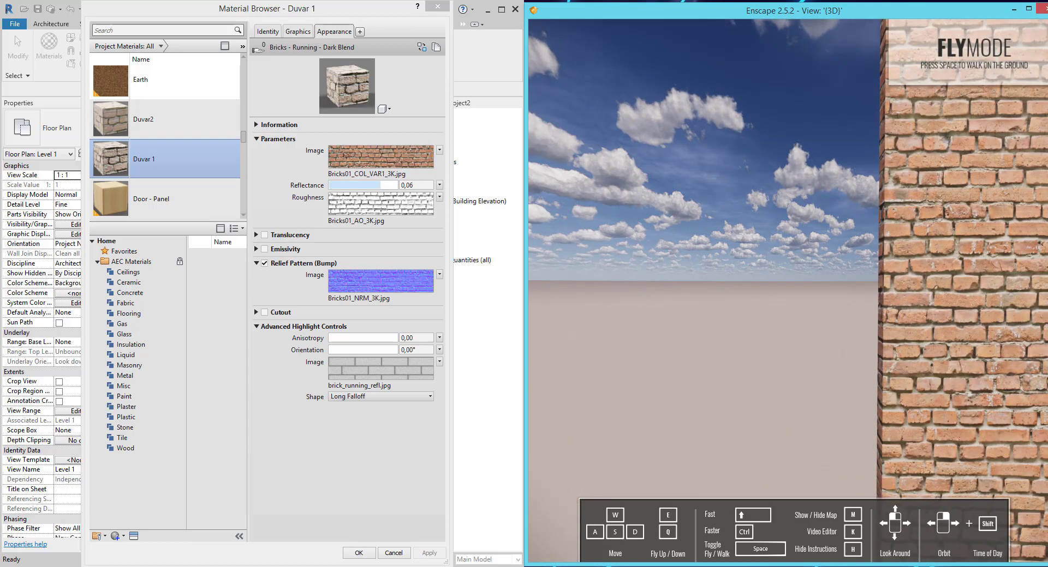
{"action": "key", "text": "a"}
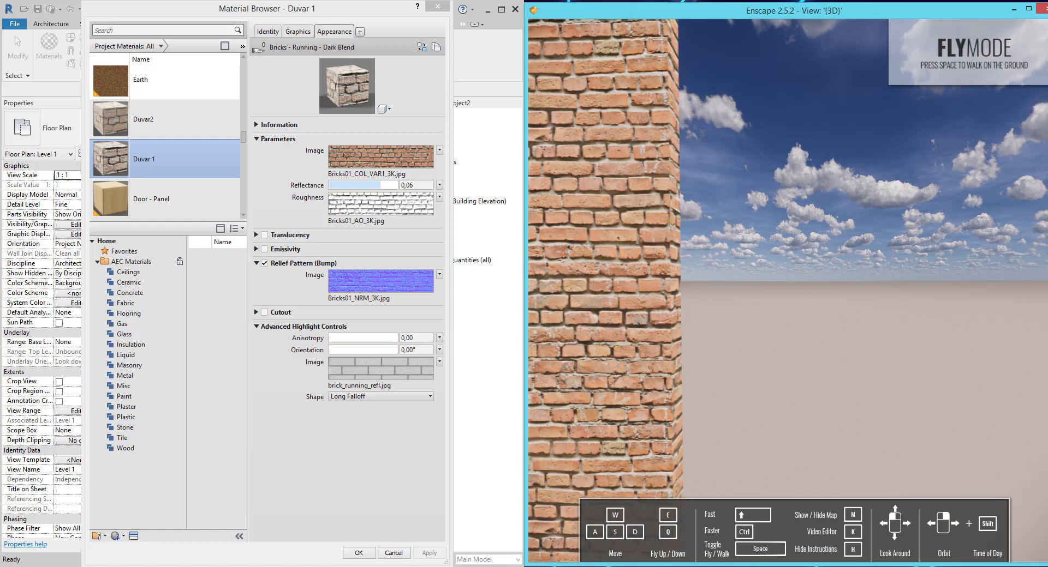
{"action": "key", "text": "w"}
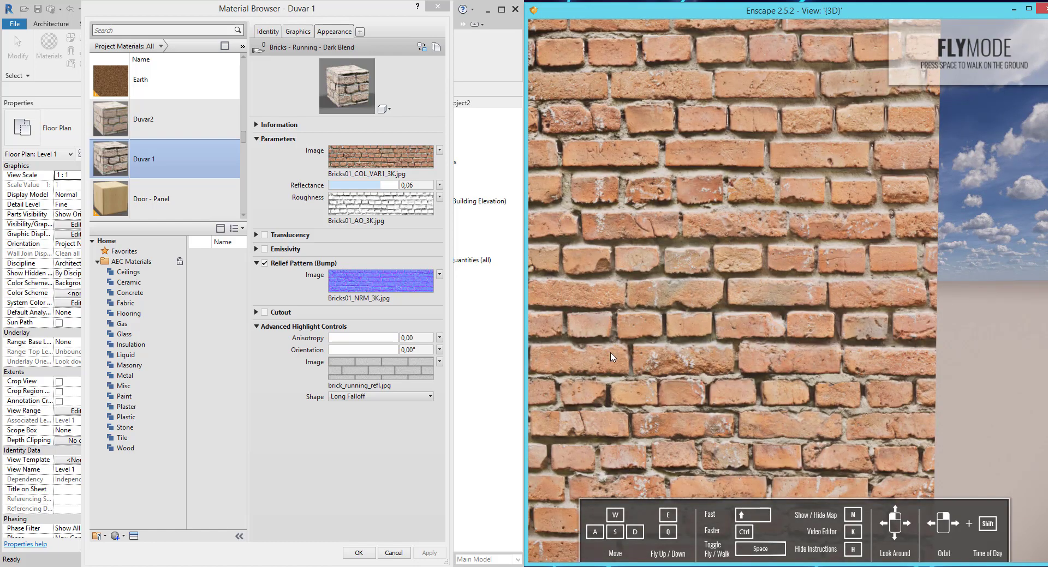
{"action": "key", "text": "s"}
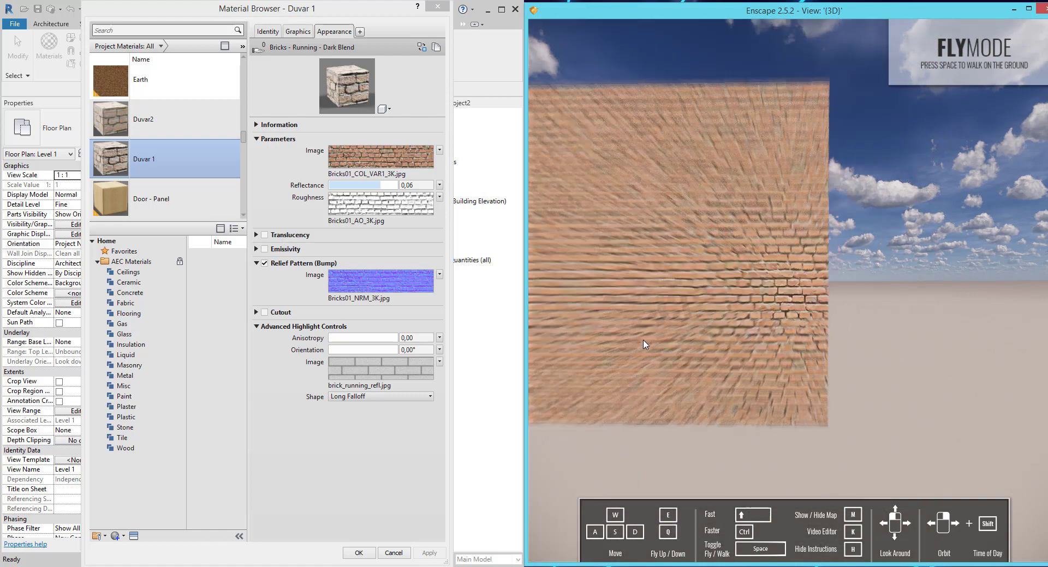
{"action": "key", "text": "d"}
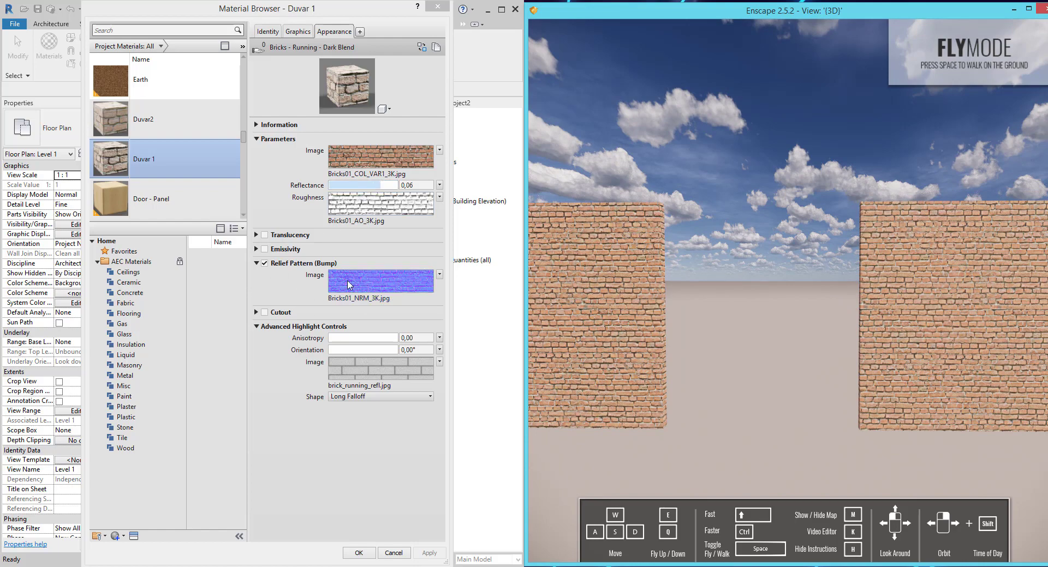
Lower Duvar 1's bump depth amount to 3,75 and apply.
{"action": "left_click", "coordinate": [373, 287]}
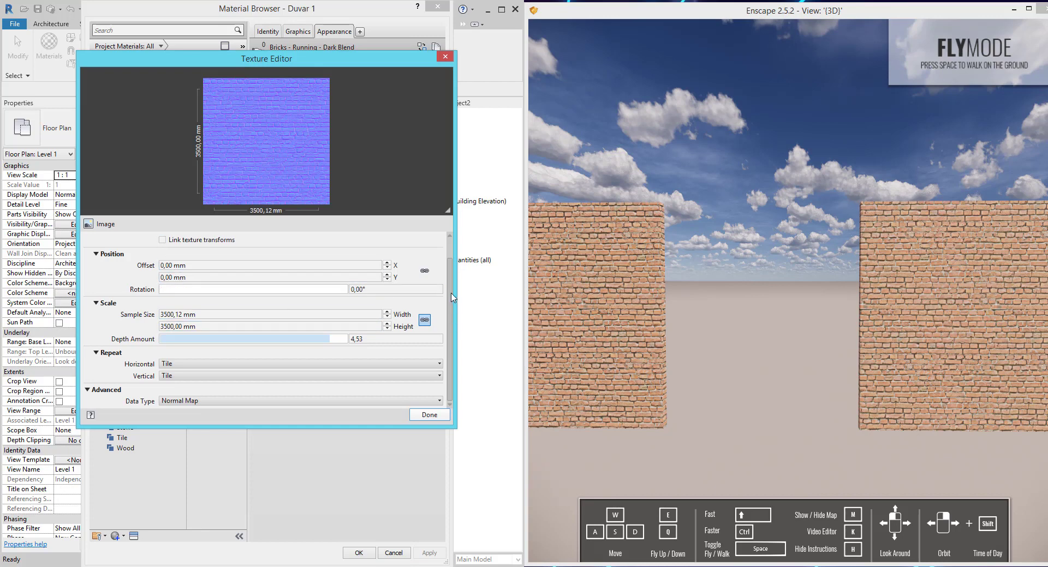
{"action": "scroll", "coordinate": [452, 298], "scroll_direction": "up", "scroll_amount": 1}
{"action": "mouse_move", "coordinate": [281, 361]}
{"action": "left_mouse_down"}
{"action": "mouse_move", "coordinate": [183, 367]}
{"action": "mouse_move", "coordinate": [295, 359]}
{"action": "left_mouse_up"}
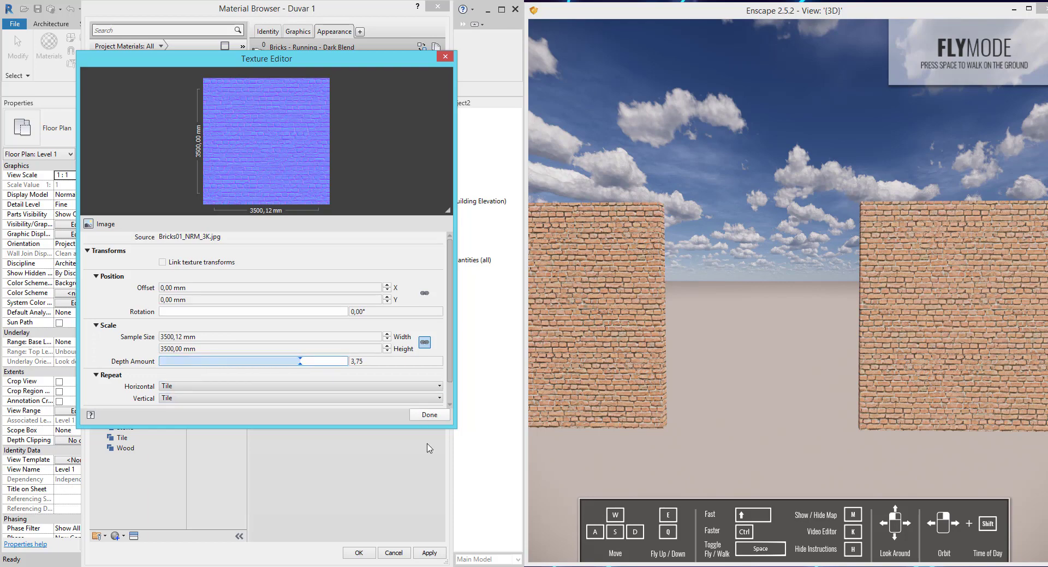
{"action": "left_click", "coordinate": [429, 415]}
{"action": "left_click", "coordinate": [428, 553]}
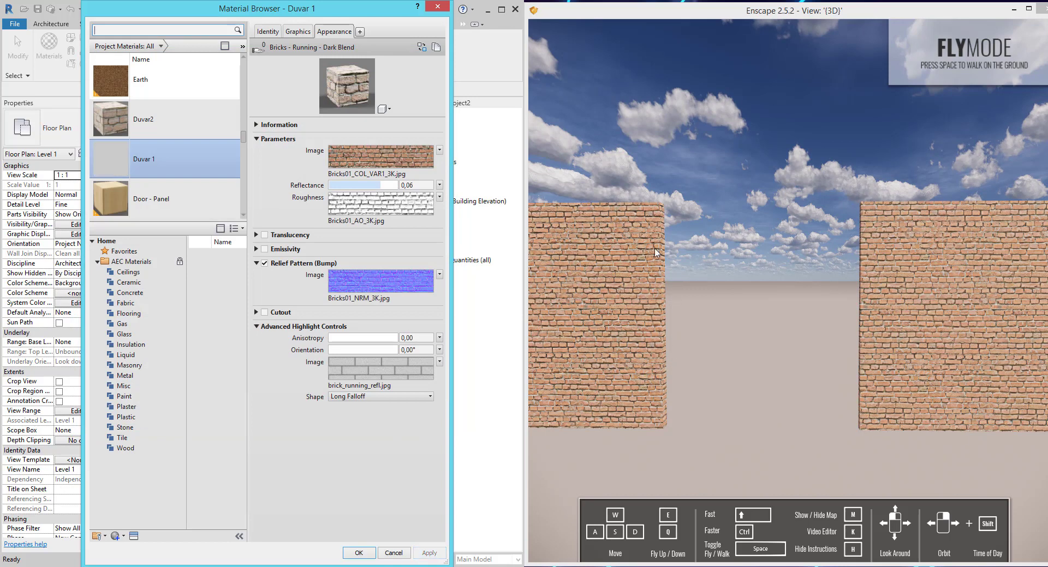
Lower Duvar 1's reflectance to 0,03 and apply it.
{"action": "left_click", "coordinate": [355, 185]}
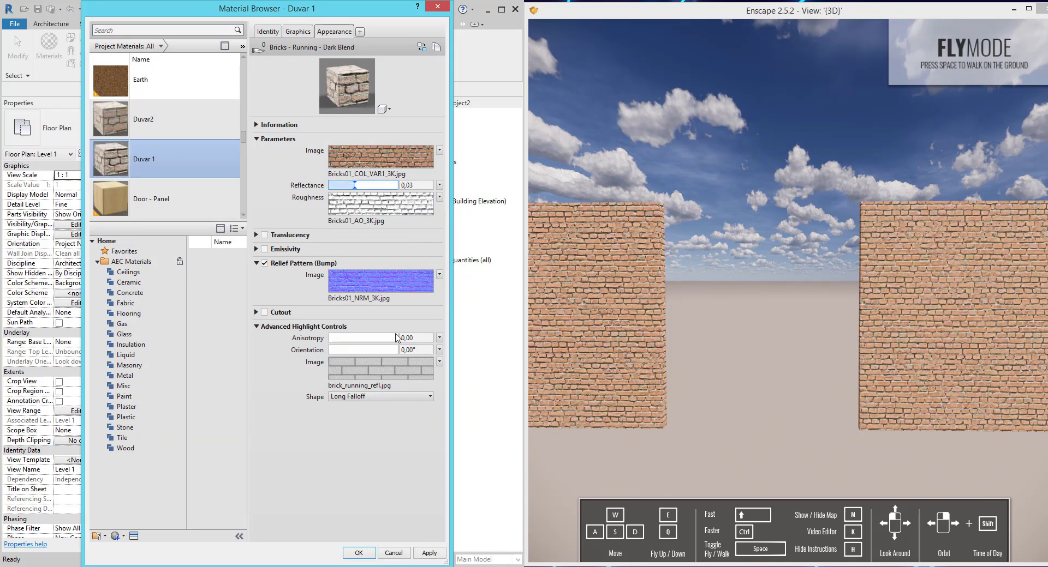
{"action": "mouse_move", "coordinate": [347, 85]}
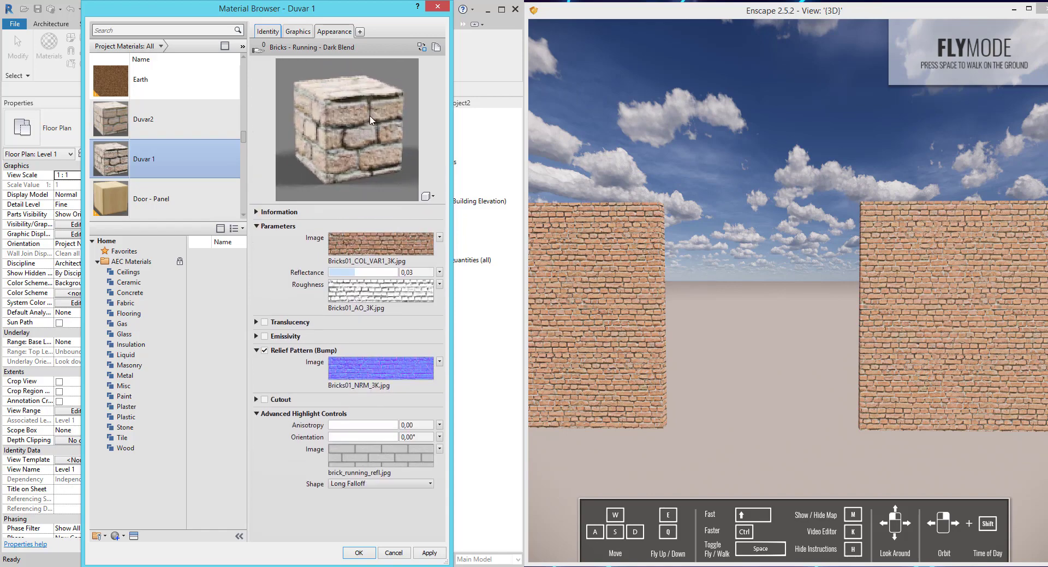
{"action": "left_click", "coordinate": [430, 554]}
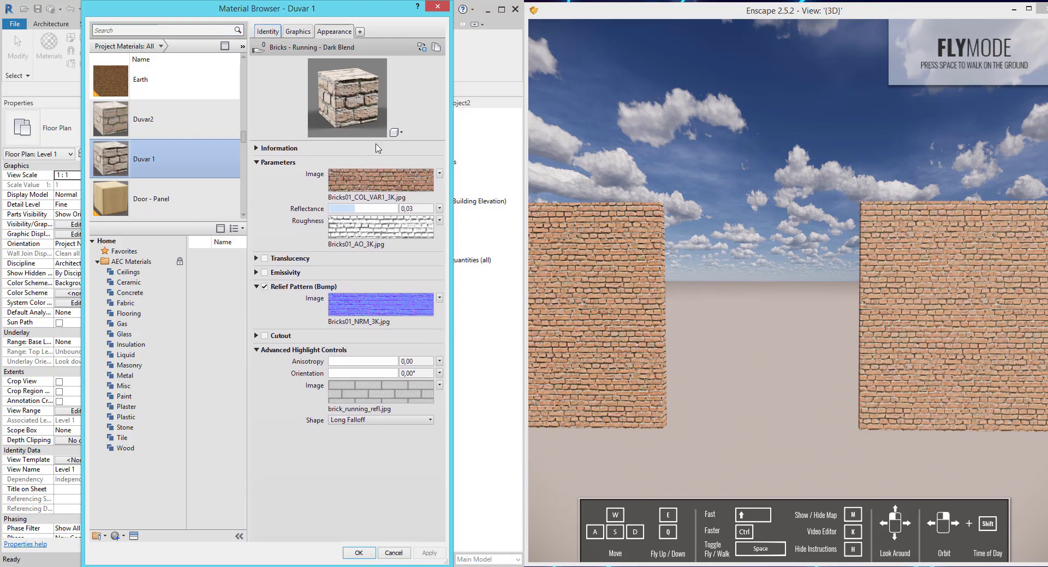
{"action": "left_click", "coordinate": [255, 337]}
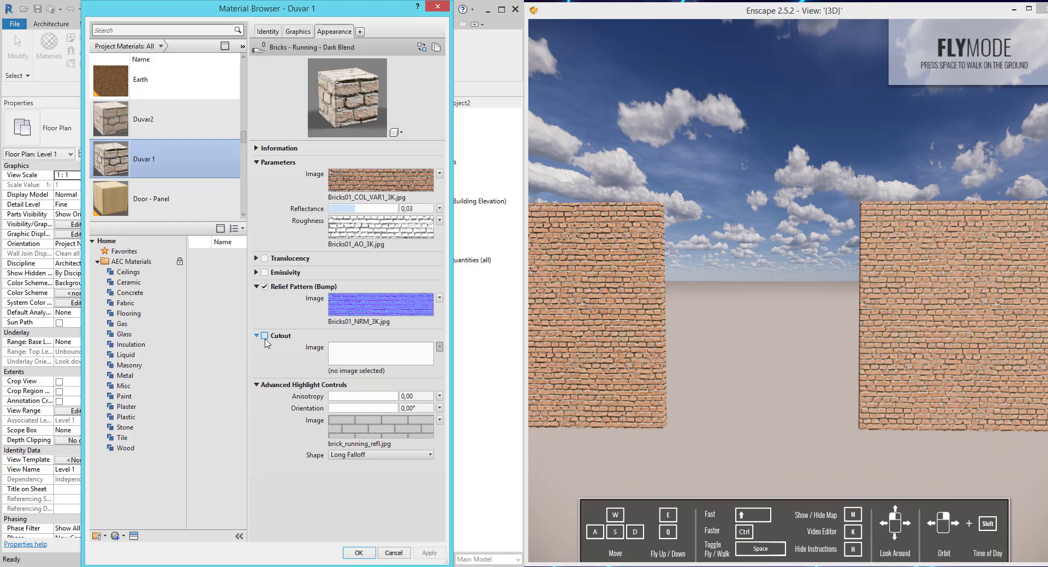
Turn on Cutout for Duvar 1 and load board_batten_bump.jpg as its image.
{"action": "left_click", "coordinate": [264, 336]}
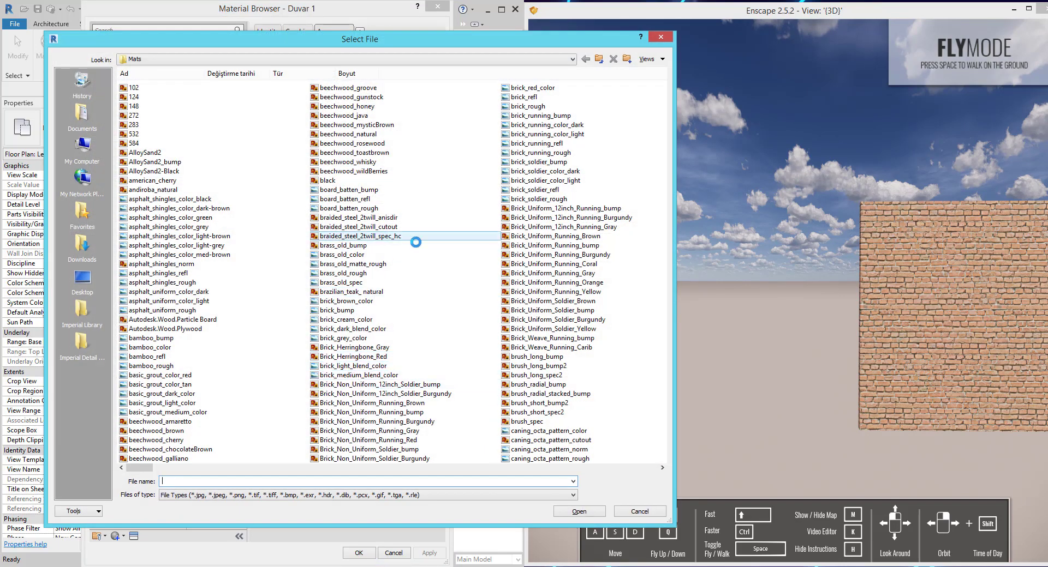
{"action": "right_click", "coordinate": [413, 240]}
{"action": "left_click", "coordinate": [546, 255]}
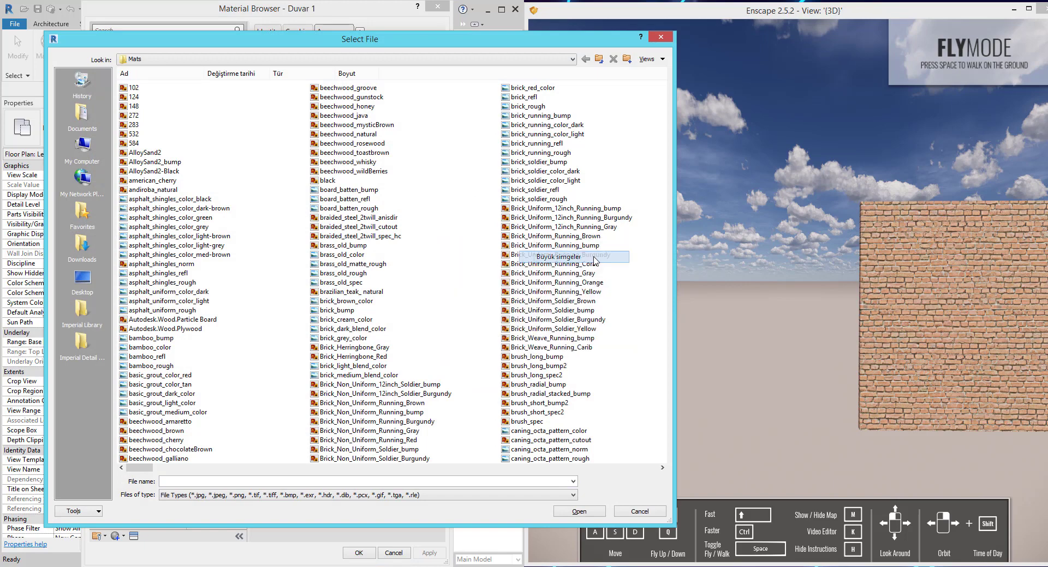
{"action": "scroll", "coordinate": [491, 272], "scroll_direction": "down", "scroll_amount": 3}
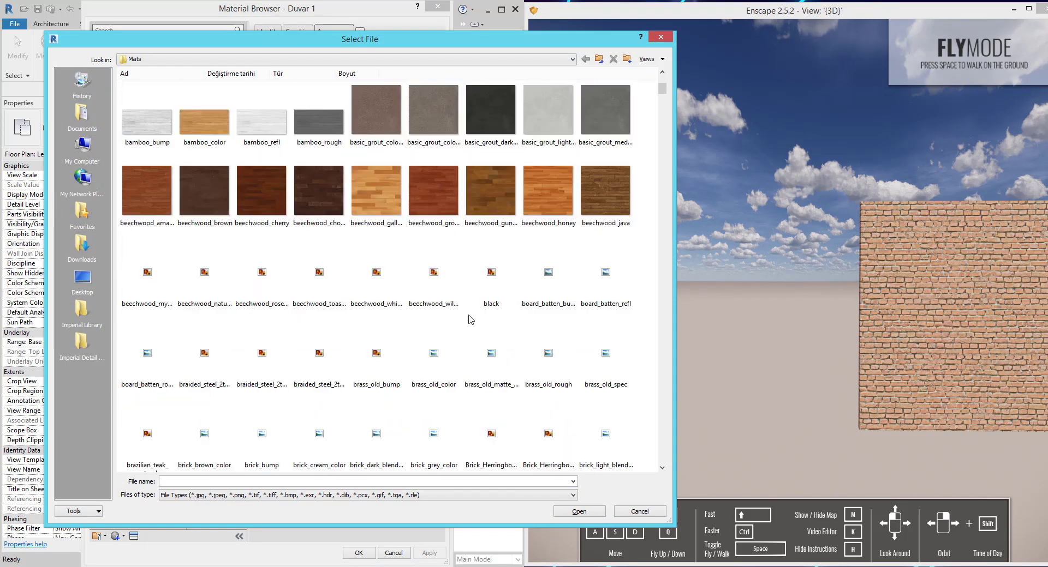
{"action": "left_click", "coordinate": [543, 262]}
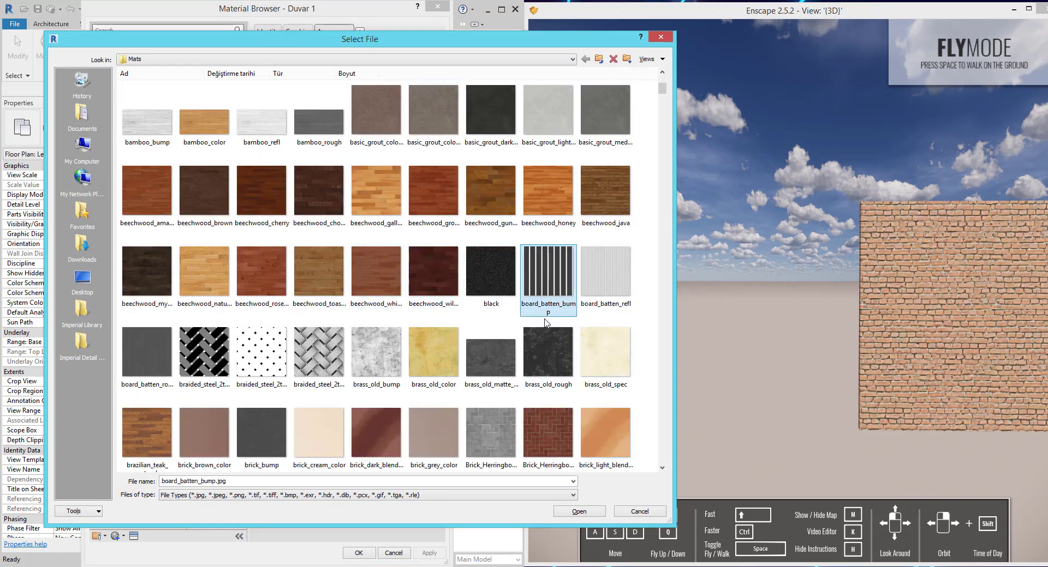
{"action": "left_click", "coordinate": [579, 511]}
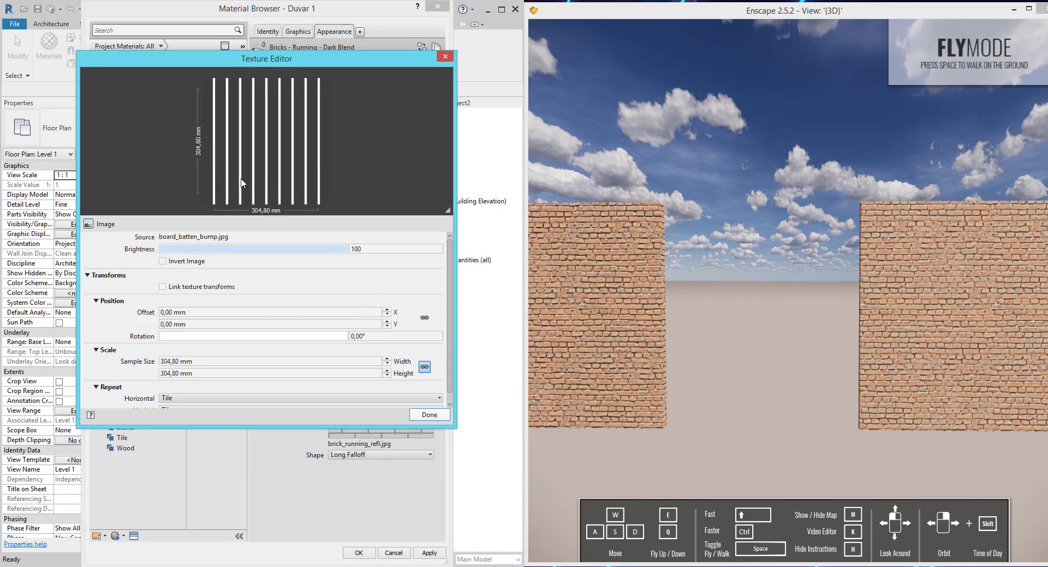
Set the cutout texture's sample size to 3500 mm and apply.
{"action": "triple_click", "coordinate": [217, 362]}
{"action": "type", "text": "3500"}
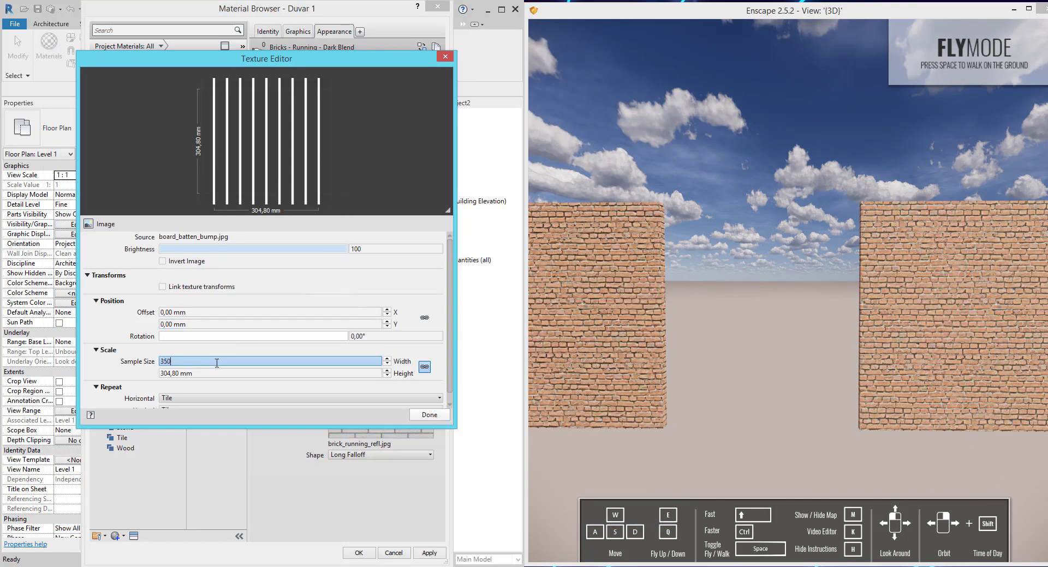
{"action": "key", "text": "Return"}
{"action": "left_click", "coordinate": [429, 415]}
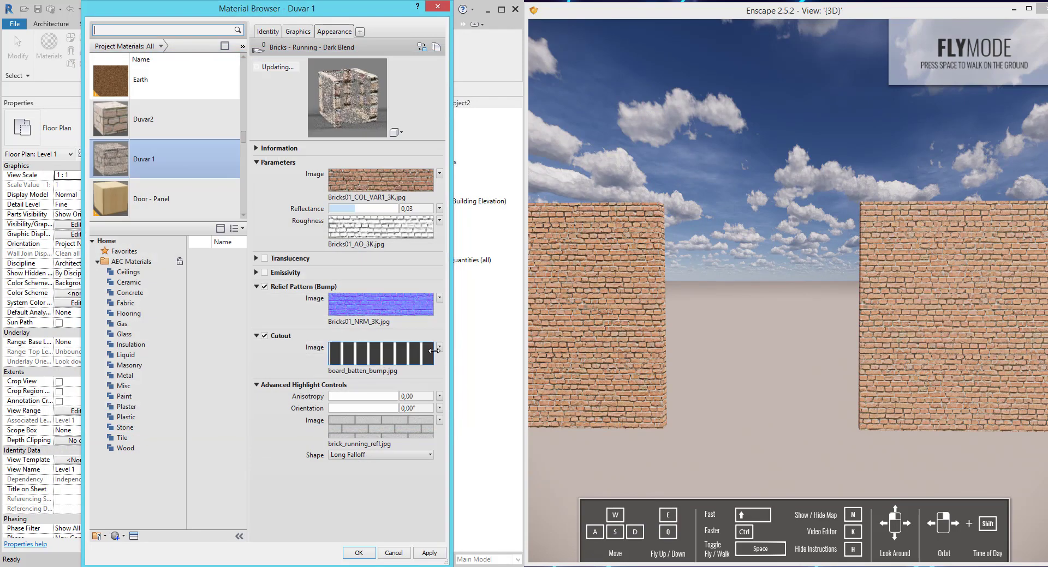
{"action": "left_click", "coordinate": [429, 553]}
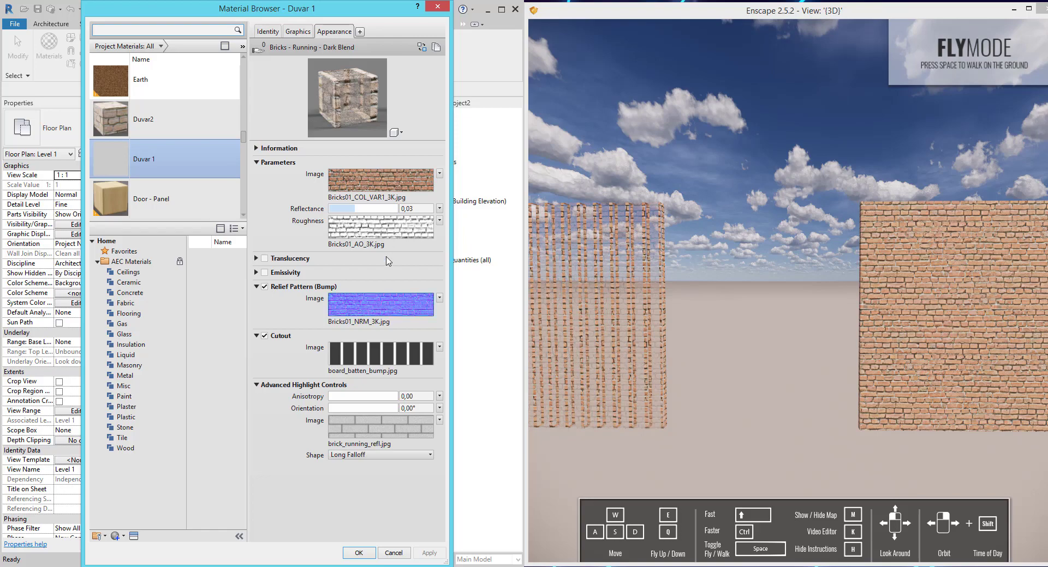
Shrink the cutout texture's sample size to 1500 mm and apply.
{"action": "left_click", "coordinate": [380, 353]}
{"action": "left_click", "coordinate": [207, 362]}
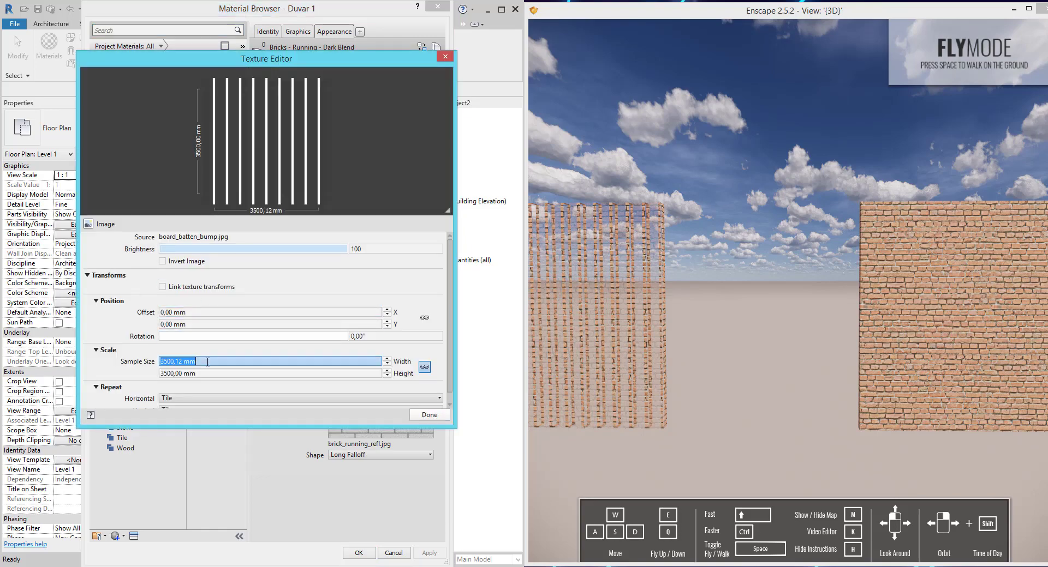
{"action": "type", "text": "1"}
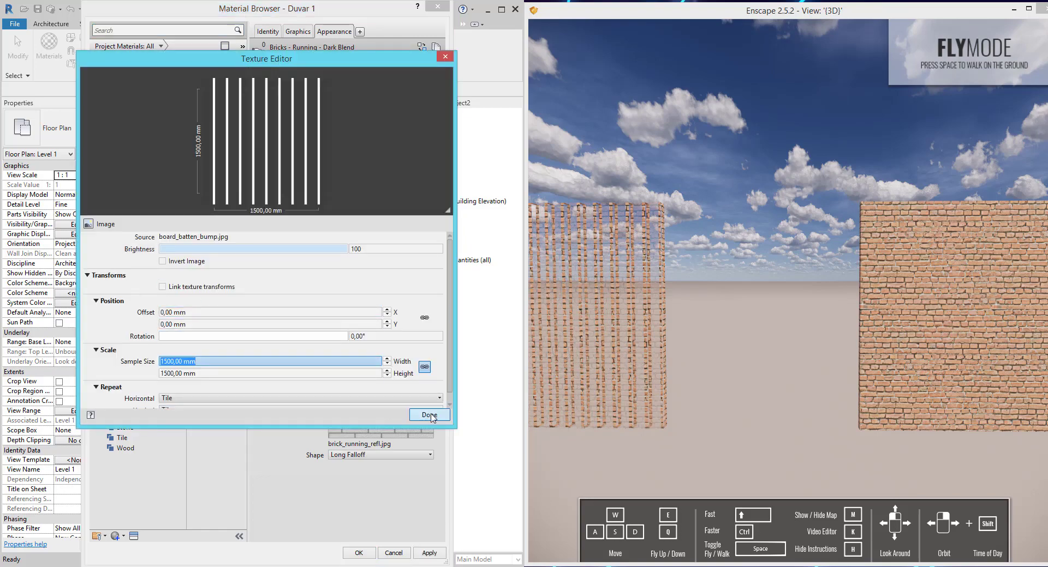
{"action": "left_click", "coordinate": [429, 416]}
{"action": "left_click", "coordinate": [429, 553]}
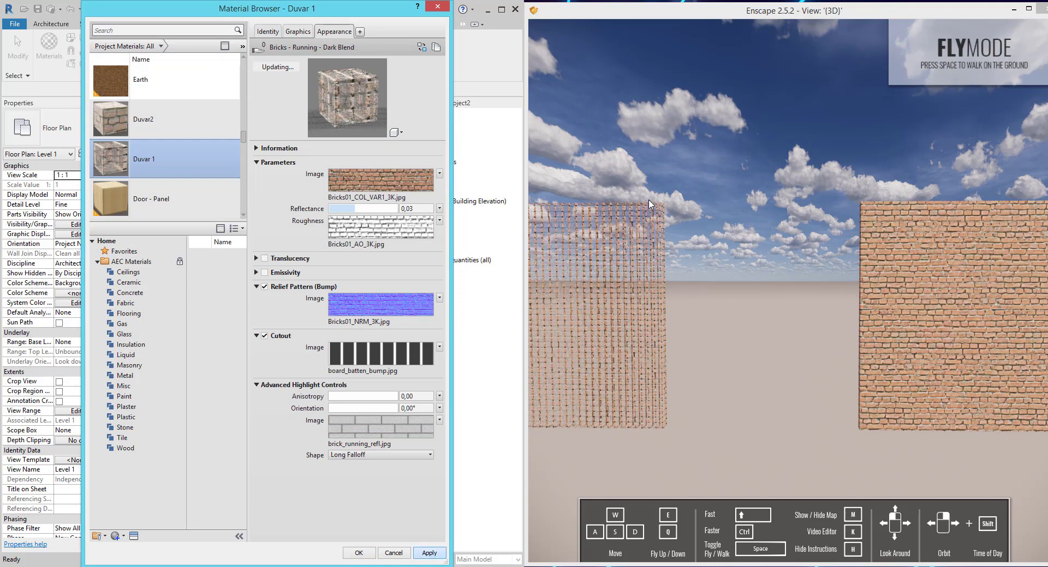
Rotate the cutout texture to 31,86° and set its sample size to 5000 mm.
{"action": "left_click", "coordinate": [381, 353]}
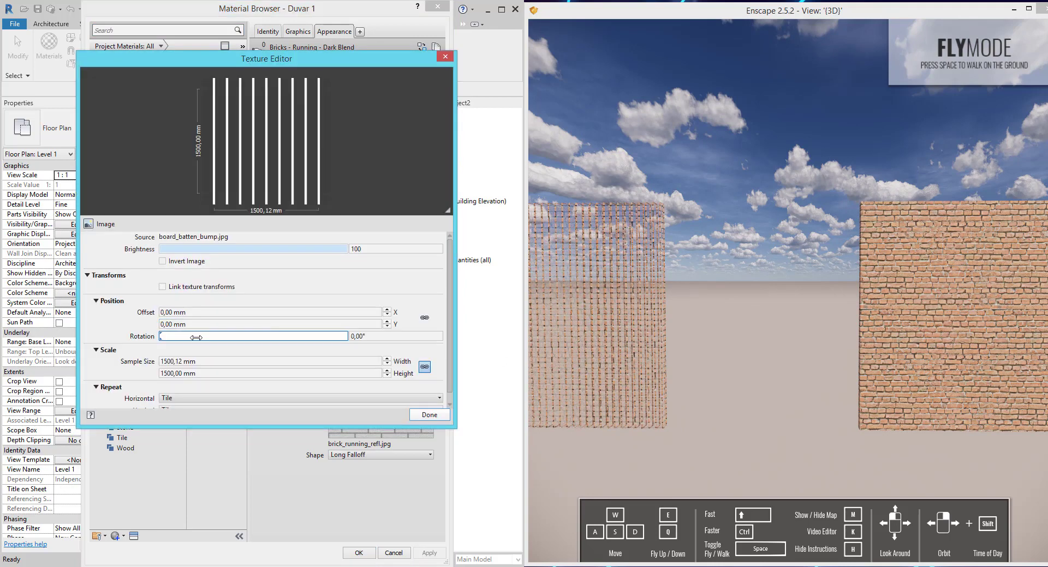
{"action": "mouse_move", "coordinate": [196, 338]}
{"action": "left_mouse_down"}
{"action": "mouse_move", "coordinate": [210, 340]}
{"action": "mouse_move", "coordinate": [179, 339]}
{"action": "left_mouse_up"}
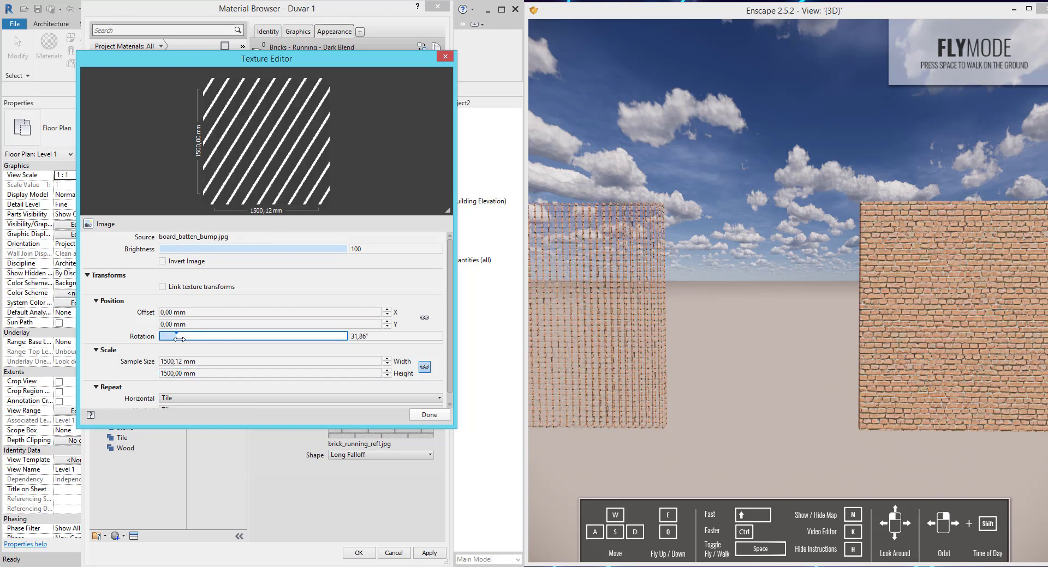
{"action": "left_click", "coordinate": [213, 361]}
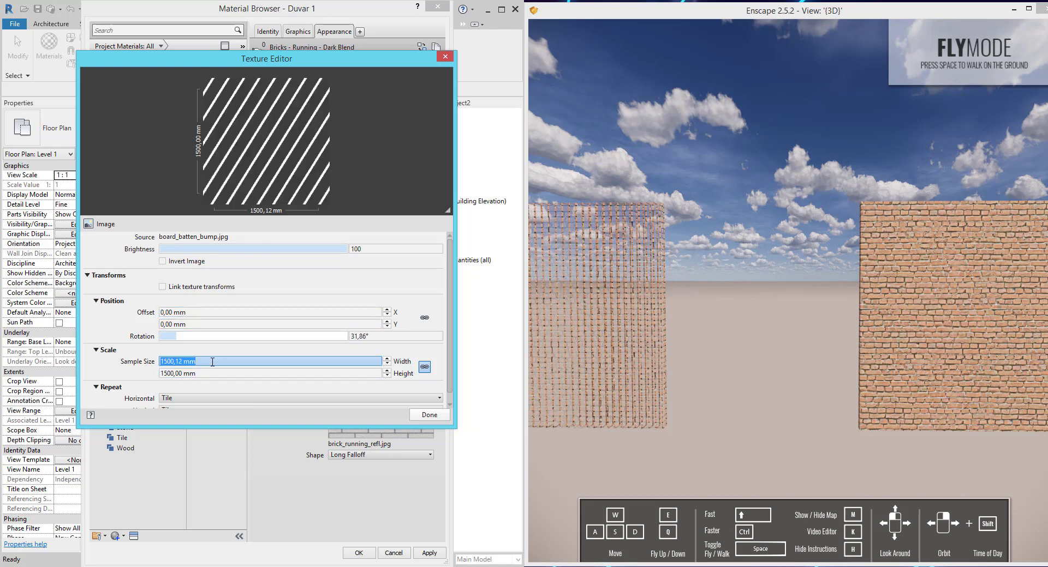
{"action": "type", "text": "5000"}
{"action": "key", "text": "Return"}
{"action": "left_click", "coordinate": [436, 417]}
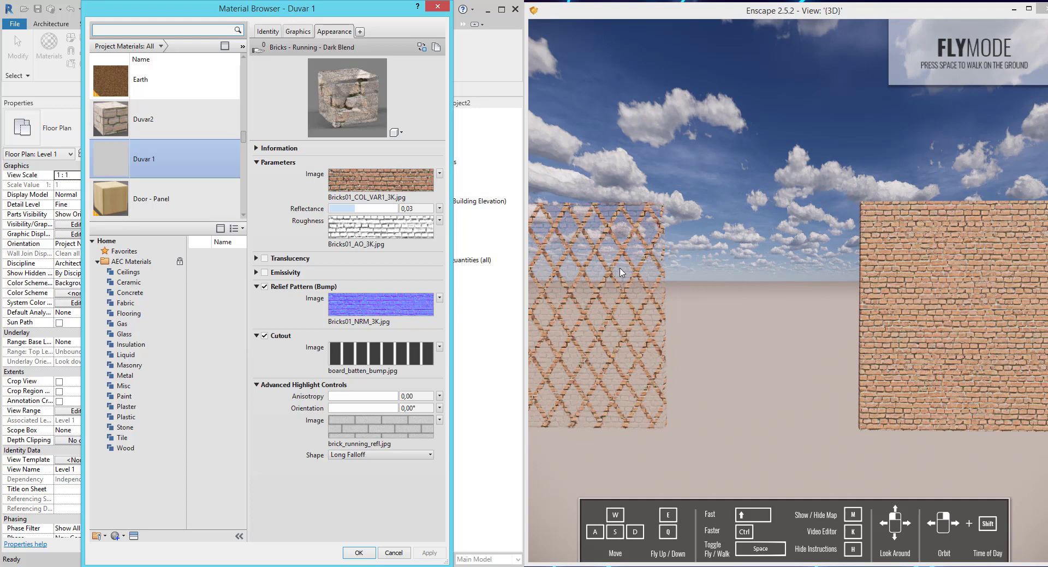
Check Duvar 1's Translucency and Emissivity settings, then remove its cutout map and apply.
{"action": "left_click", "coordinate": [257, 258]}
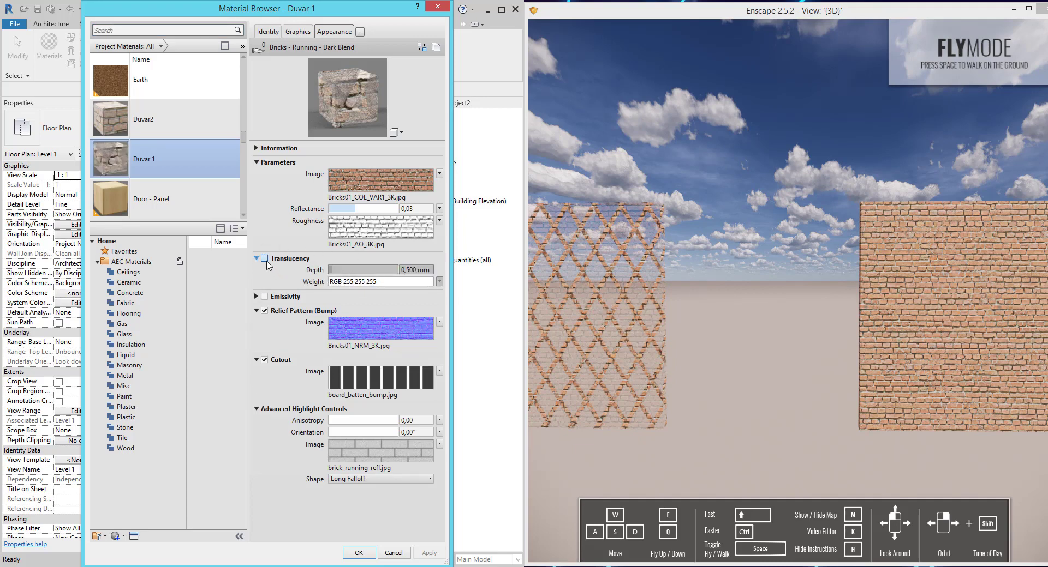
{"action": "left_click", "coordinate": [257, 297]}
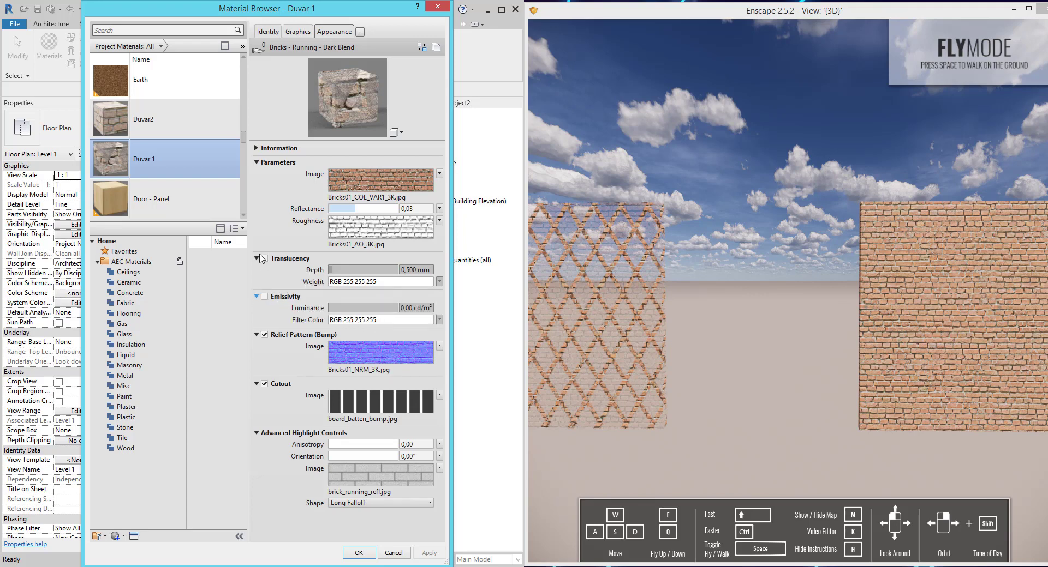
{"action": "left_click", "coordinate": [257, 259]}
{"action": "left_click", "coordinate": [257, 273]}
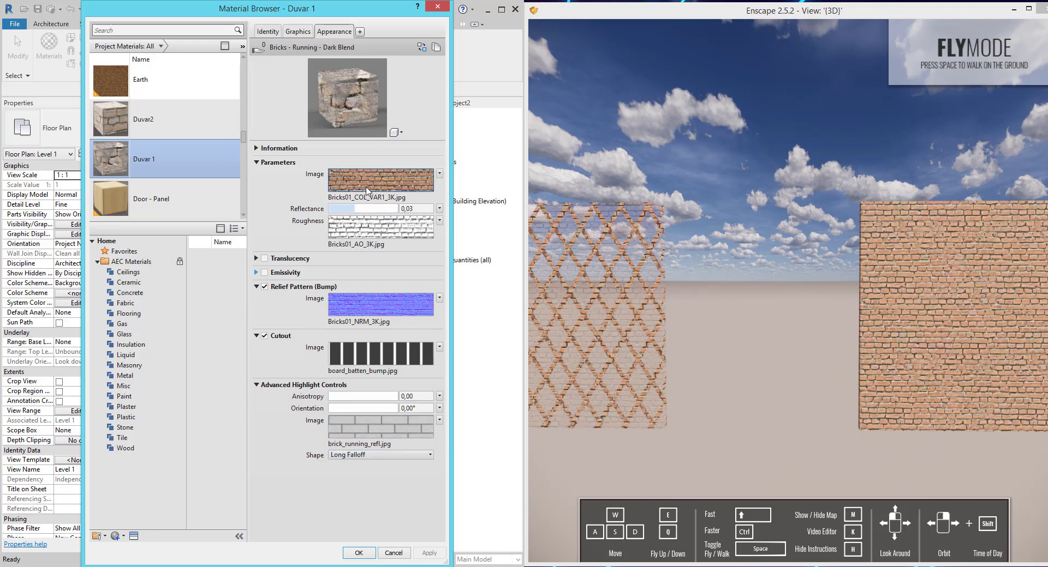
{"action": "left_click", "coordinate": [265, 336]}
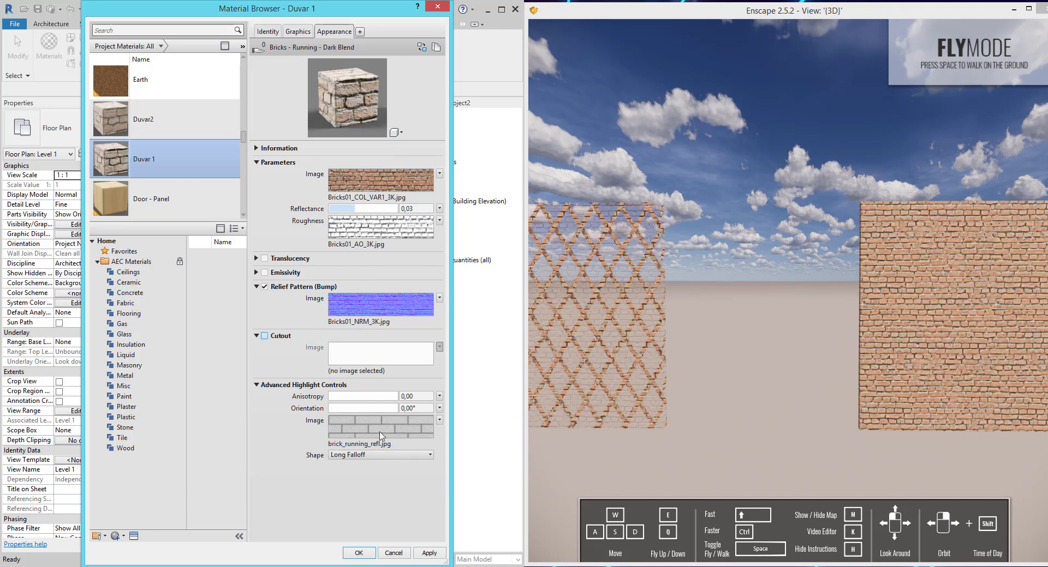
{"action": "left_click", "coordinate": [429, 554]}
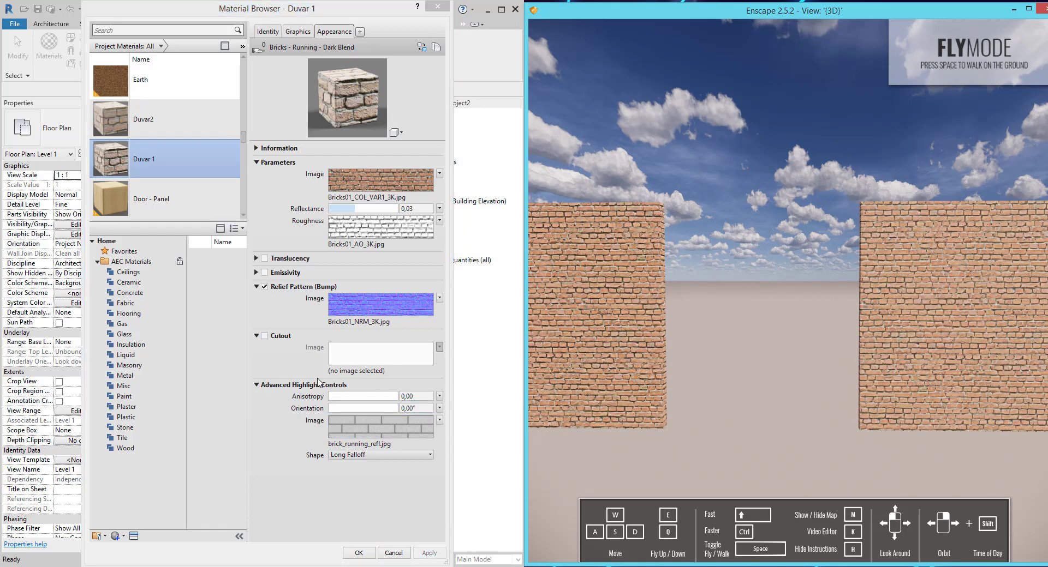
Fly the Enscape camera forward toward the now-solid left brick wall.
{"action": "key", "text": "w"}
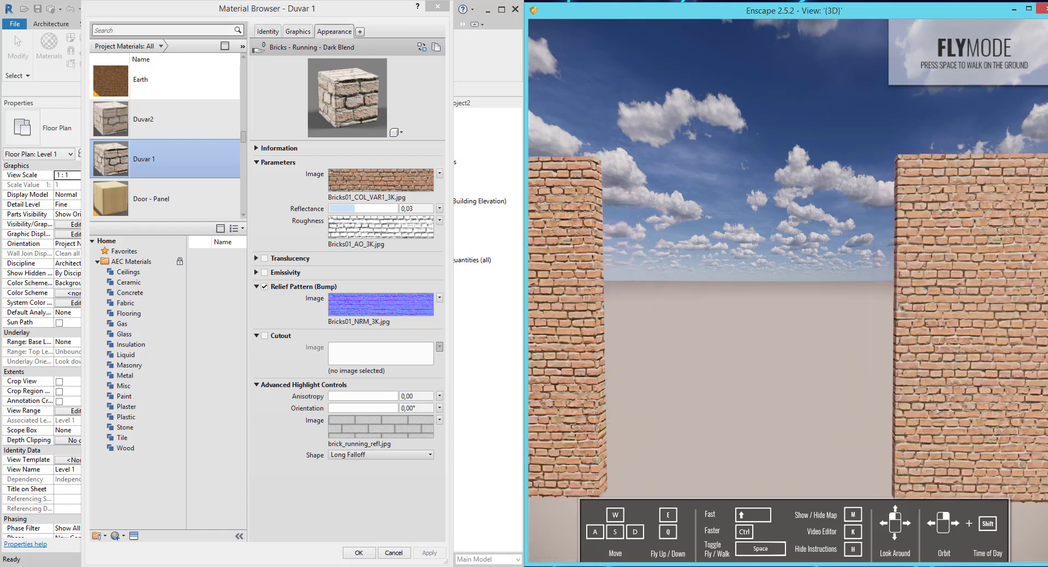
{"action": "key", "text": "w"}
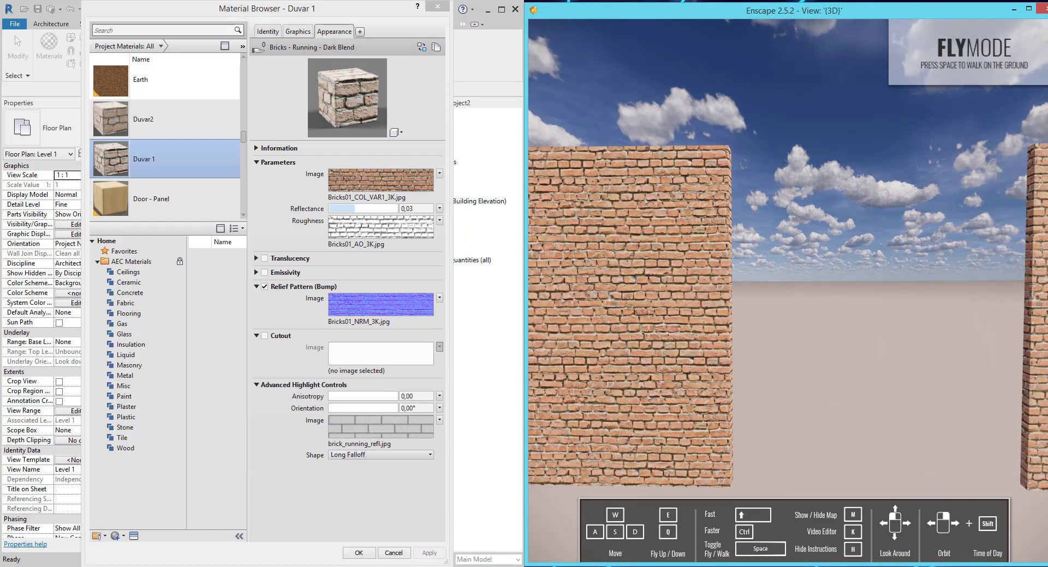
{"action": "key", "text": "w"}
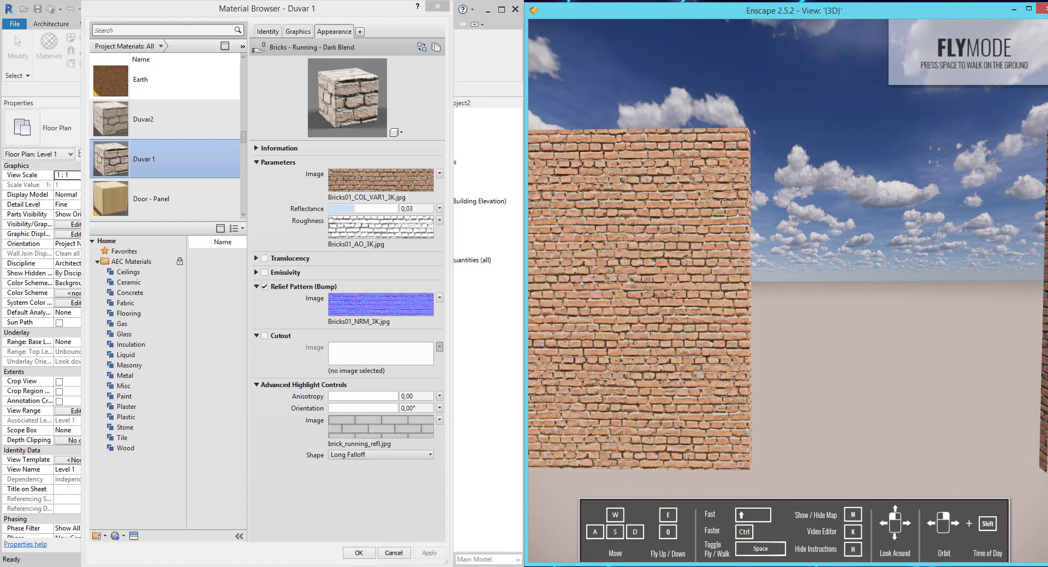
Replace Duvar 1's highlight map with Bricks01_AO_3K.jpg from the 3K folder and apply it.
{"action": "left_click", "coordinate": [345, 566]}
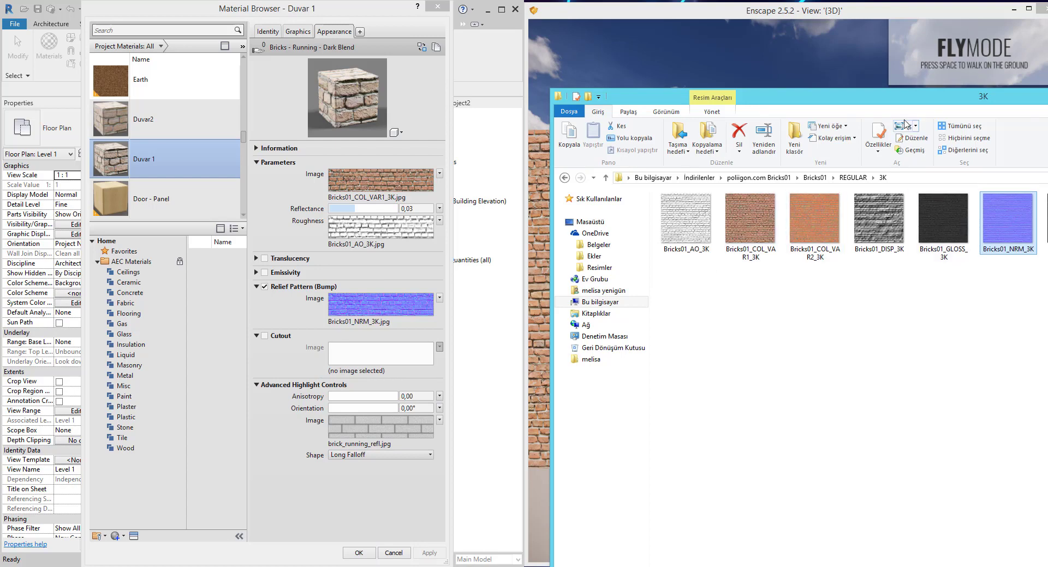
{"action": "mouse_move", "coordinate": [910, 103]}
{"action": "left_mouse_down"}
{"action": "mouse_move", "coordinate": [746, 85]}
{"action": "mouse_move", "coordinate": [870, 78]}
{"action": "left_mouse_up"}
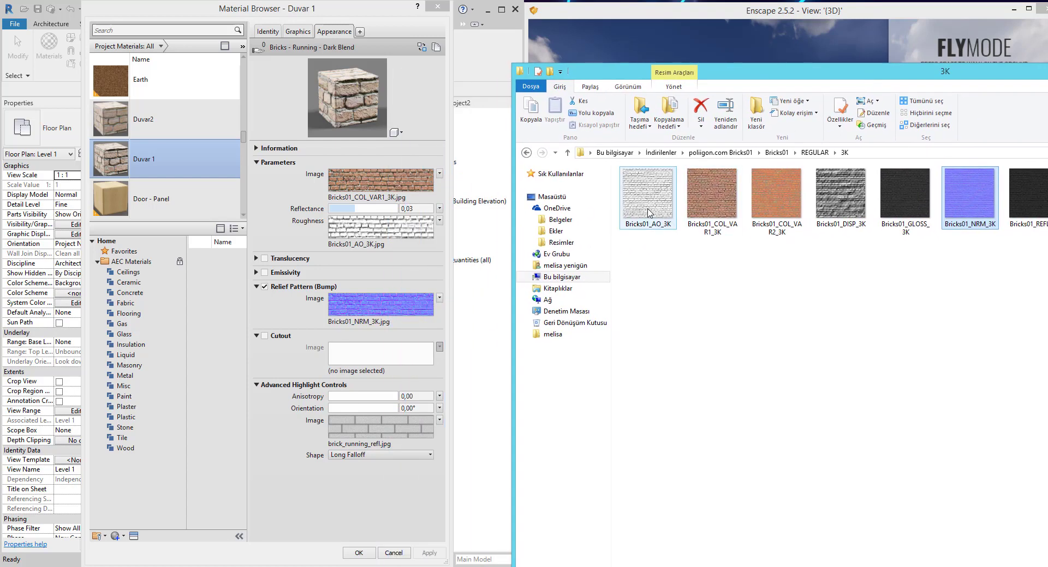
{"action": "left_click_drag", "start_coordinate": [641, 204], "coordinate": [381, 428]}
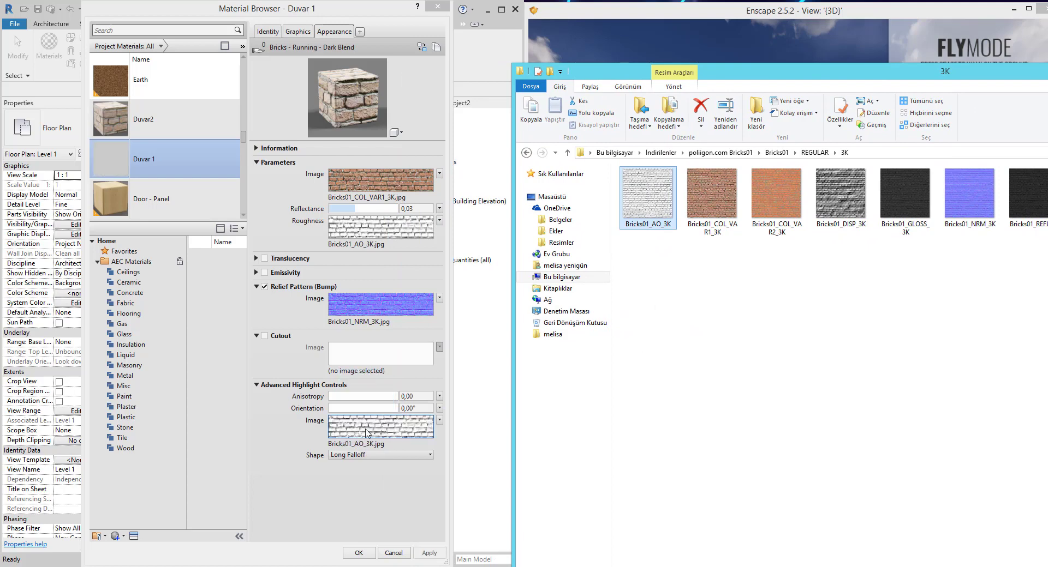
{"action": "left_click", "coordinate": [419, 552]}
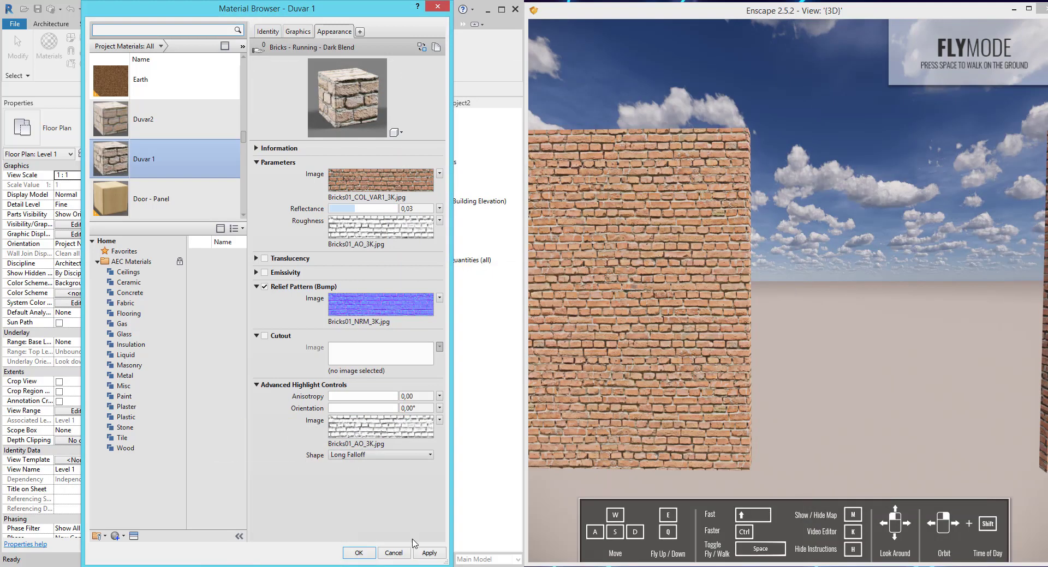
{"action": "left_click", "coordinate": [429, 553]}
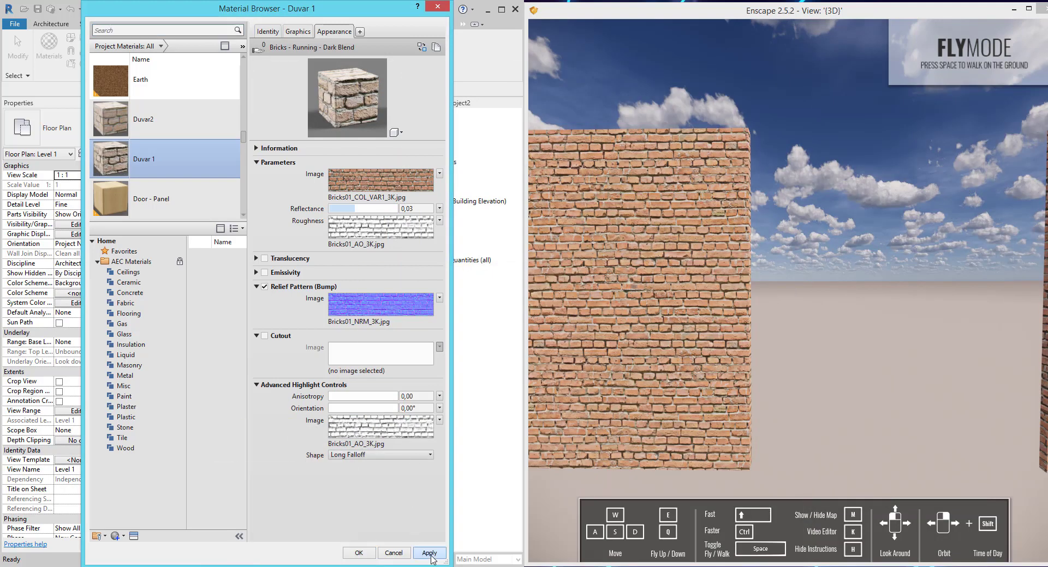
Inspect the rendered wall in Enscape, accept Duvar 1's edits with OK, and select the right wall in Level 1.
{"action": "left_click", "coordinate": [646, 338]}
{"action": "scroll", "coordinate": [670, 300], "scroll_direction": "up", "scroll_amount": 1}
{"action": "scroll", "coordinate": [670, 306], "scroll_direction": "up", "scroll_amount": 2}
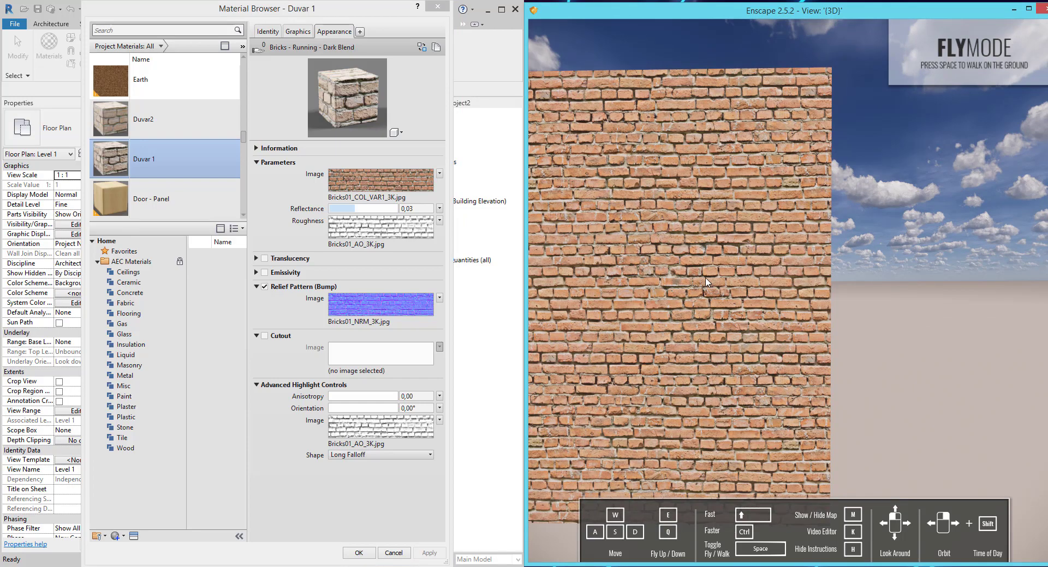
{"action": "scroll", "coordinate": [674, 321], "scroll_direction": "down", "scroll_amount": 2}
{"action": "scroll", "coordinate": [688, 316], "scroll_direction": "down", "scroll_amount": 2}
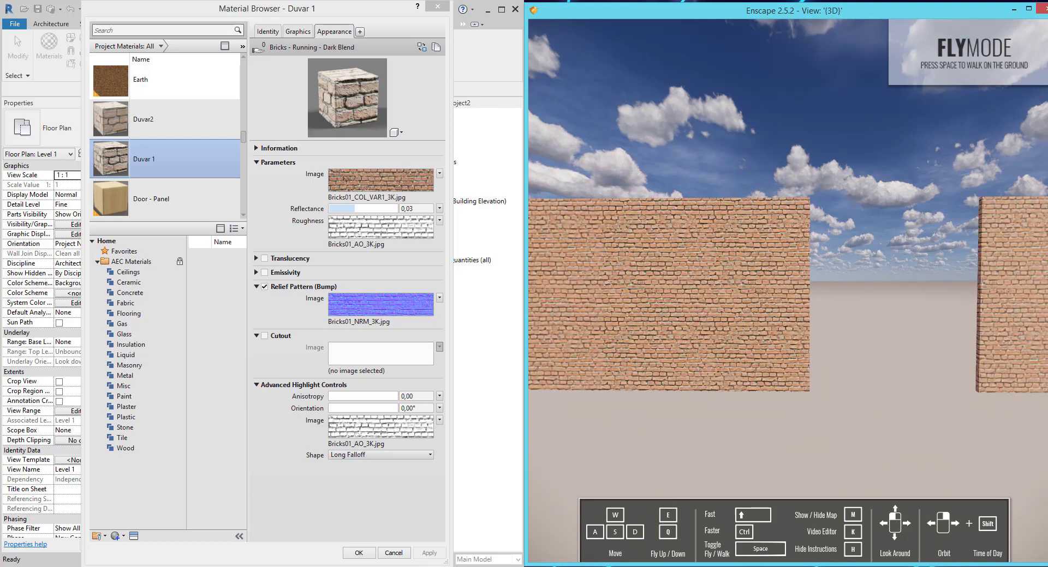
{"action": "middle_click_drag", "start_coordinate": [792, 349], "coordinate": [664, 346]}
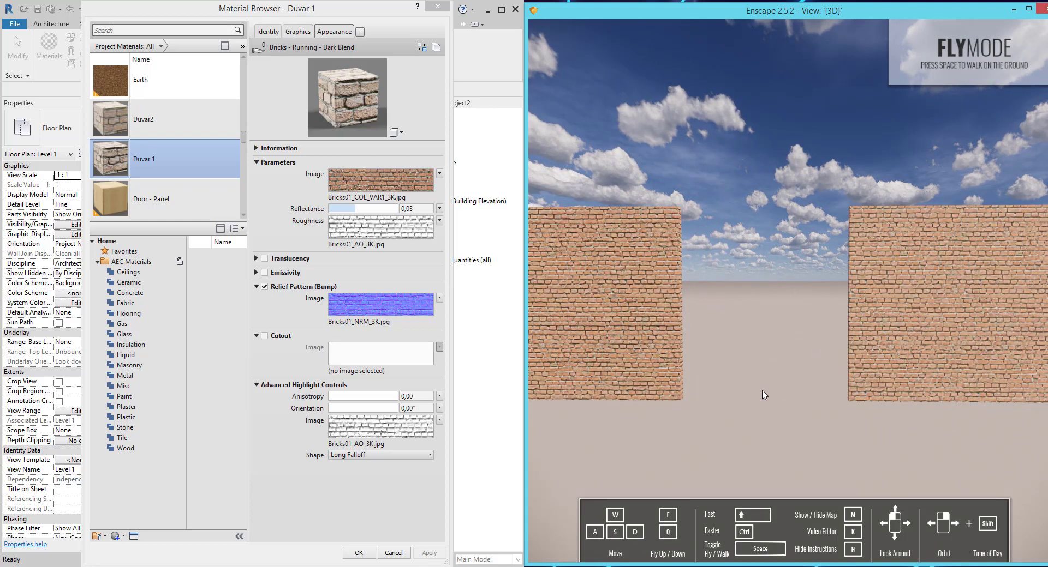
{"action": "scroll", "coordinate": [761, 390], "scroll_direction": "up", "scroll_amount": 1}
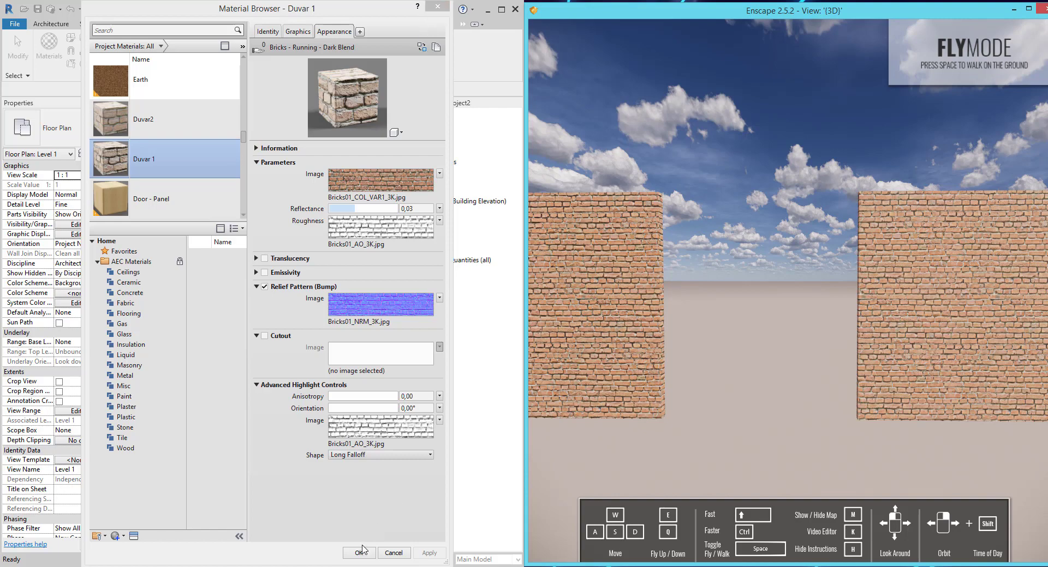
{"action": "left_click", "coordinate": [359, 553]}
{"action": "left_click", "coordinate": [308, 260]}
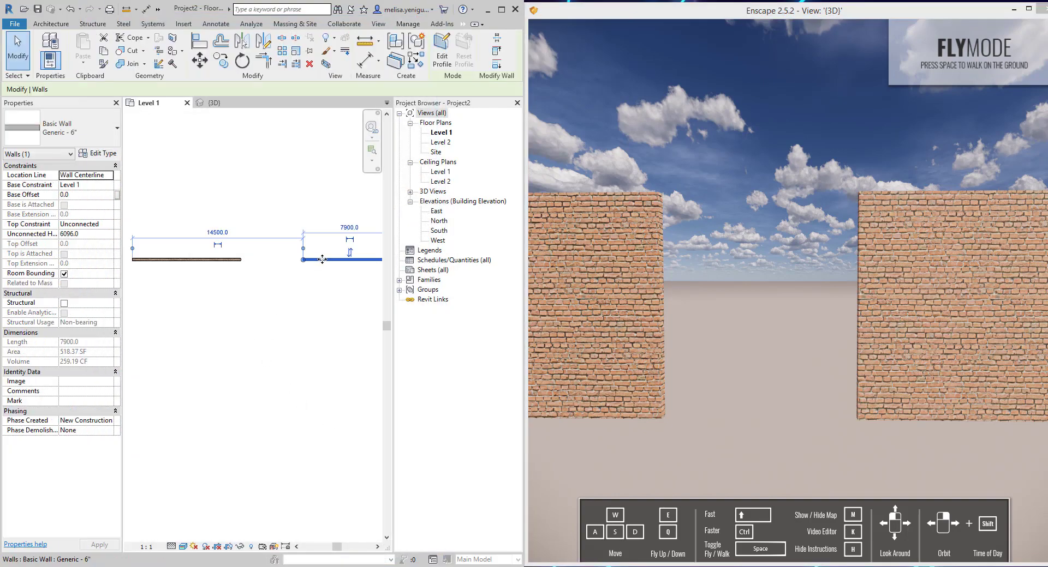
Deselect the wall and fly the Enscape camera forward, then right and back left along both brick walls.
{"action": "left_click", "coordinate": [297, 324]}
{"action": "key", "text": "w"}
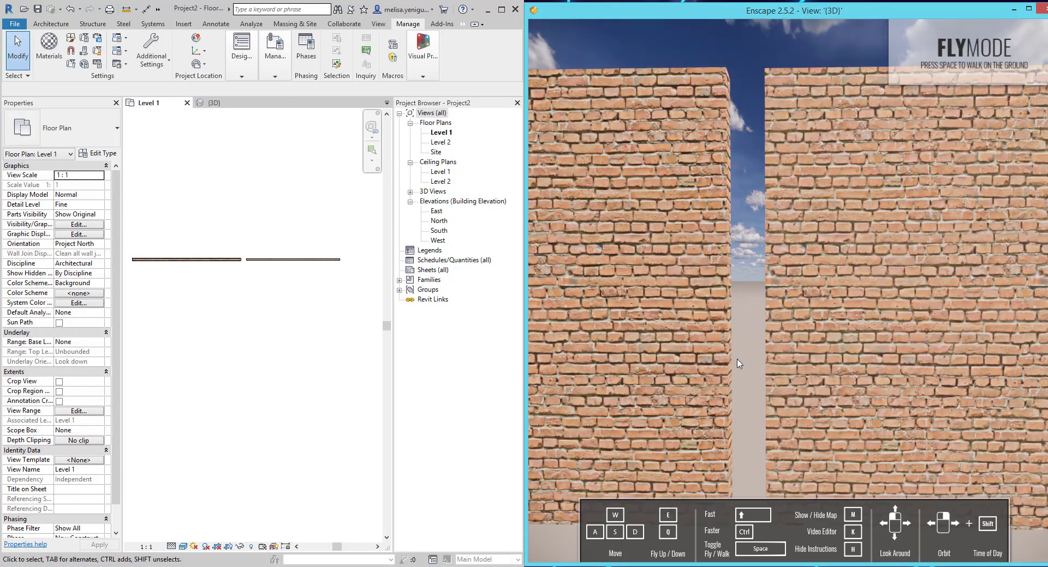
{"action": "key", "text": "w"}
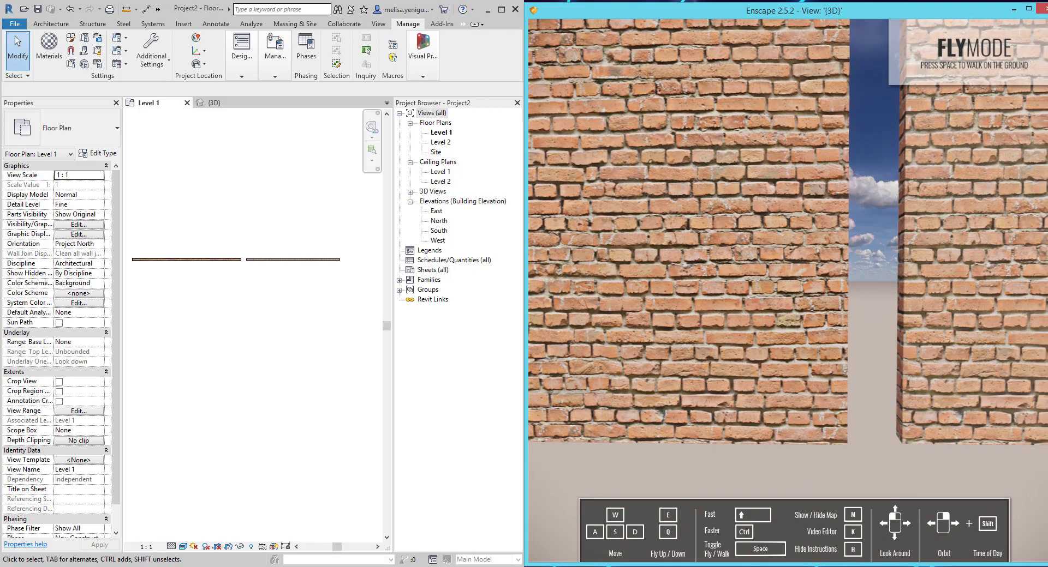
{"action": "key", "text": "w"}
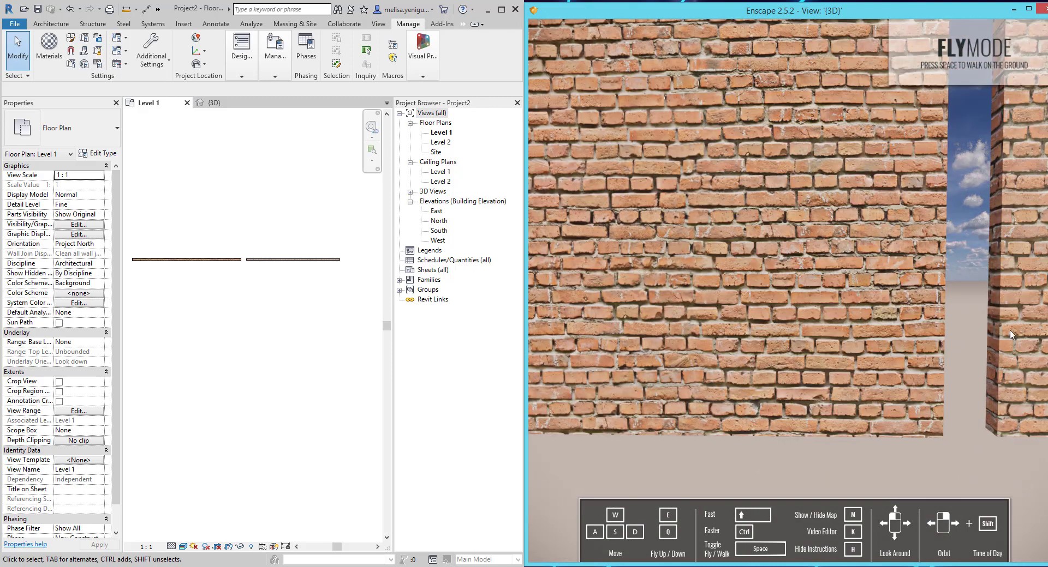
{"action": "key", "text": "d"}
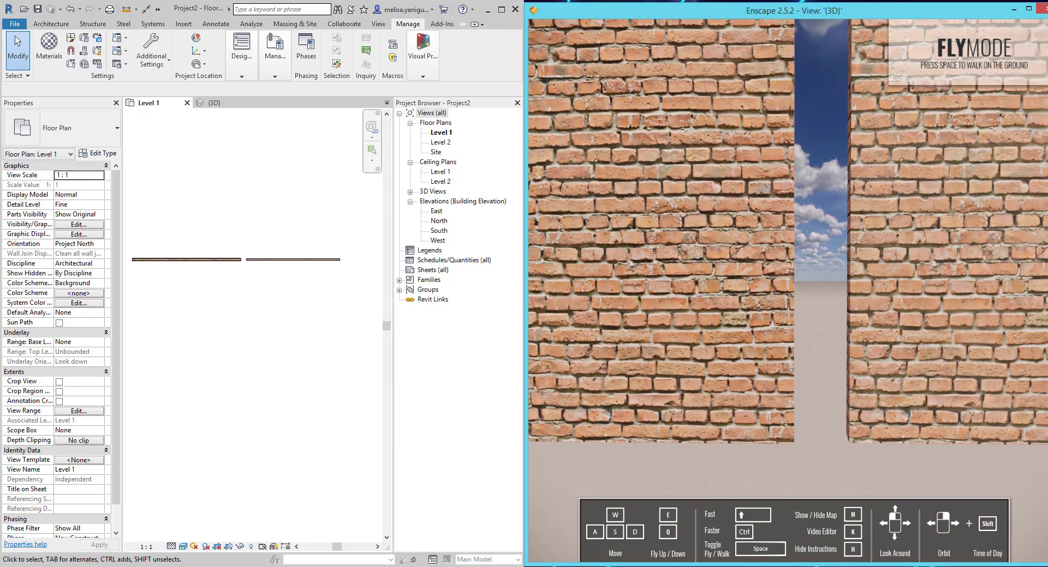
{"action": "key", "text": "d"}
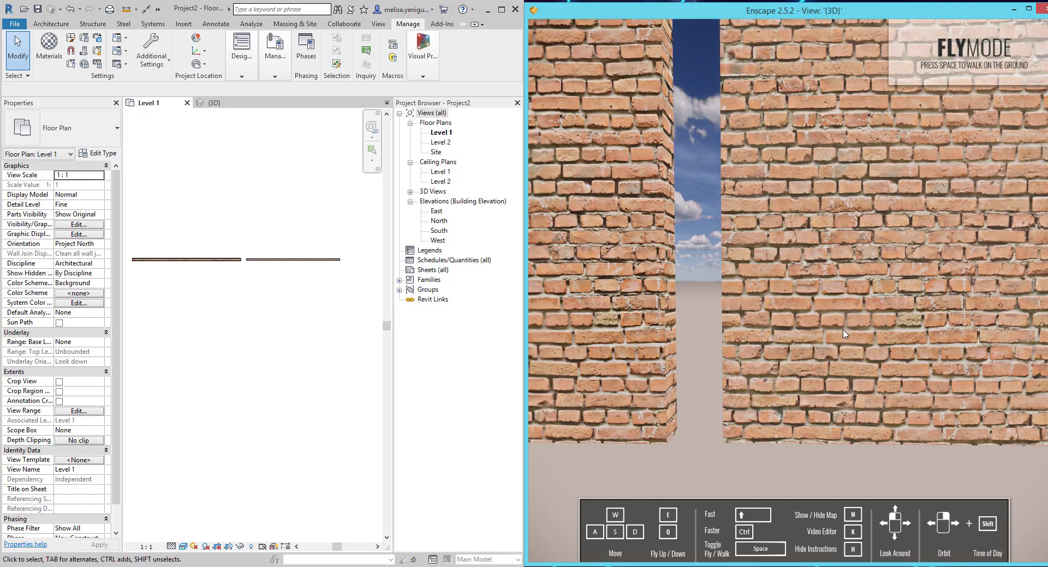
{"action": "key", "text": "a"}
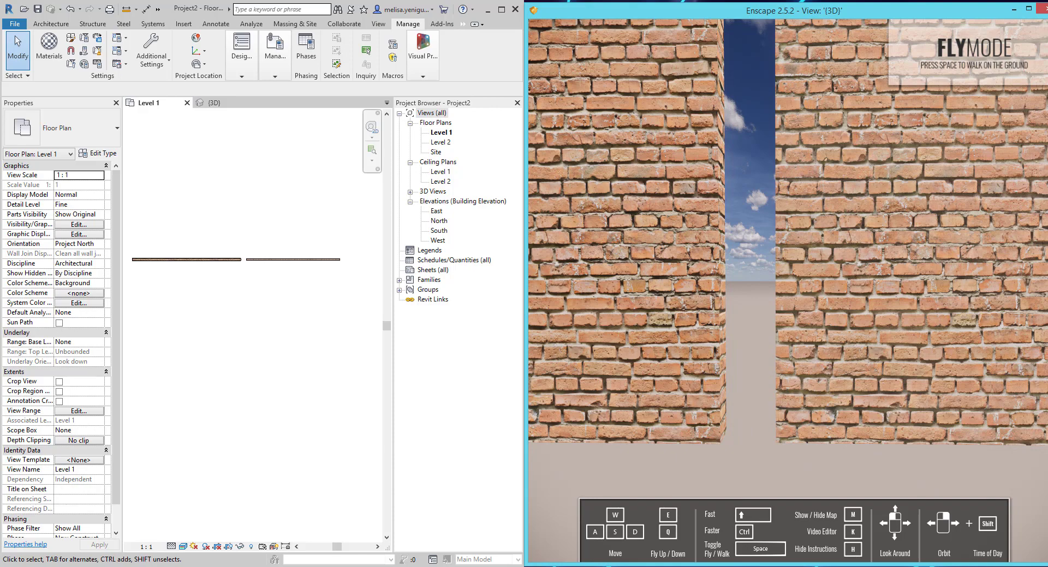
{"action": "key", "text": "alt+Tab"}
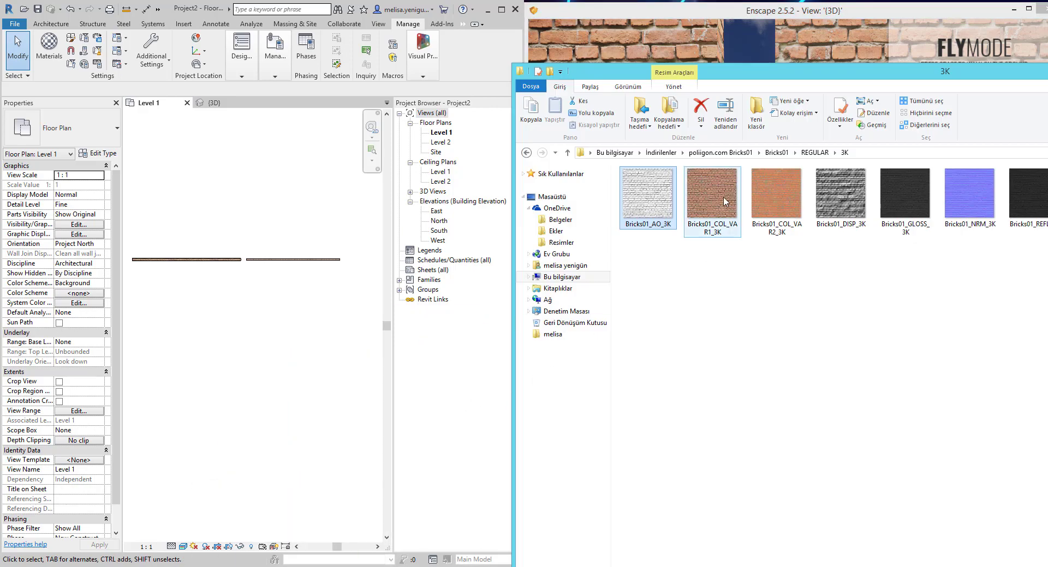
View Bricks01_COL_VAR1_3K in Photo Viewer beside the Enscape render, then minimize it.
{"action": "left_click", "coordinate": [712, 201]}
{"action": "left_click_drag", "start_coordinate": [873, 71], "coordinate": [866, 261]}
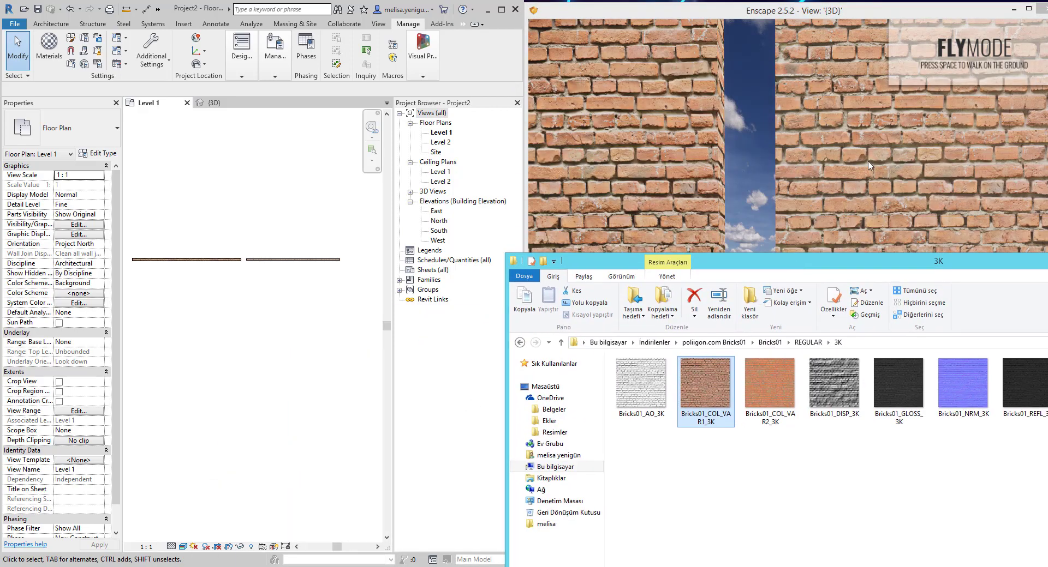
{"action": "double_click", "coordinate": [682, 393]}
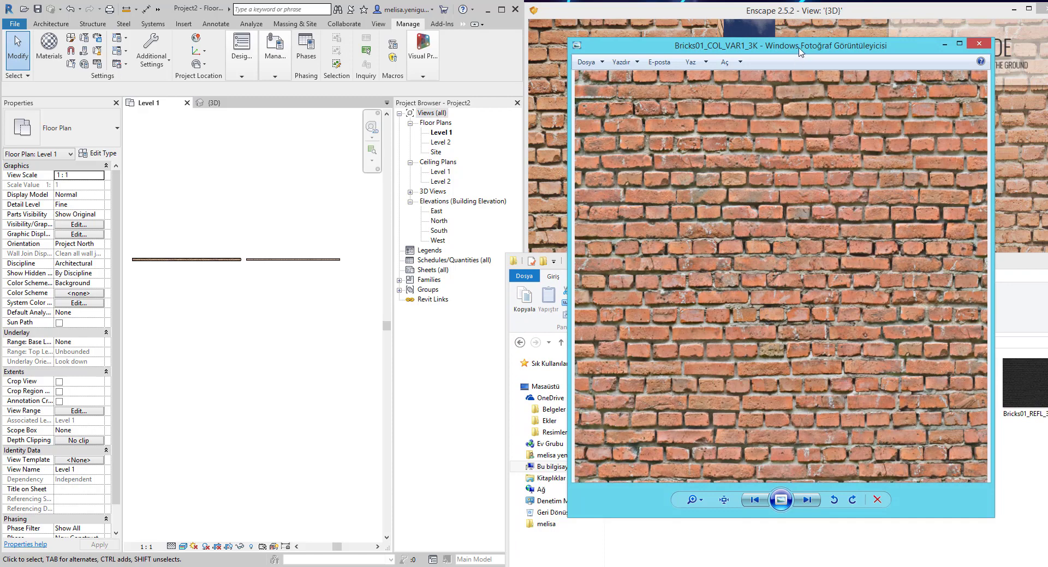
{"action": "left_click_drag", "start_coordinate": [799, 49], "coordinate": [597, 30]}
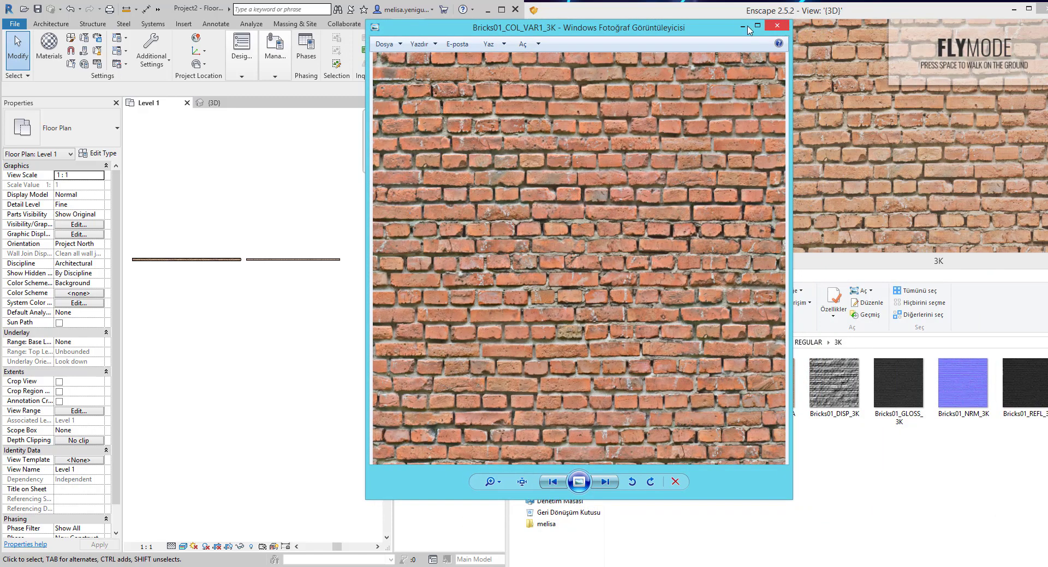
{"action": "left_click", "coordinate": [742, 26]}
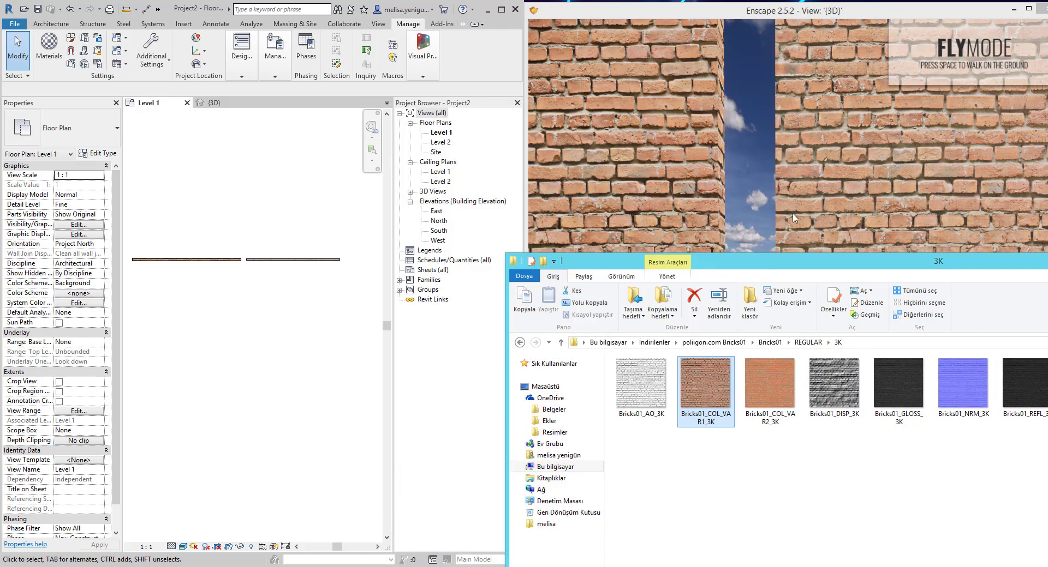
{"action": "key", "text": "super+Down"}
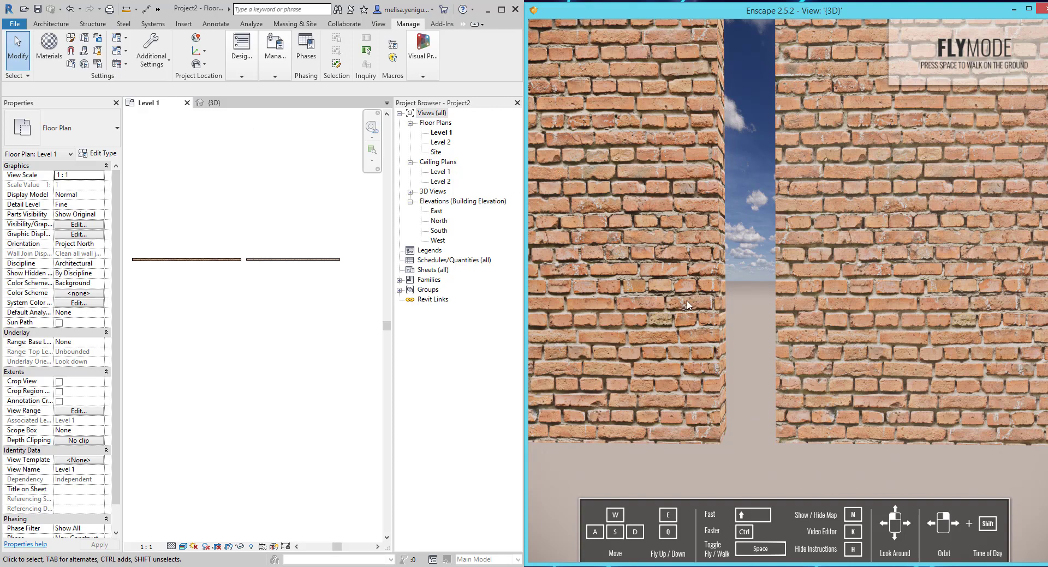
Frame both walls in the {3D} view and switch its visual style to Ray Trace.
{"action": "left_click", "coordinate": [217, 108]}
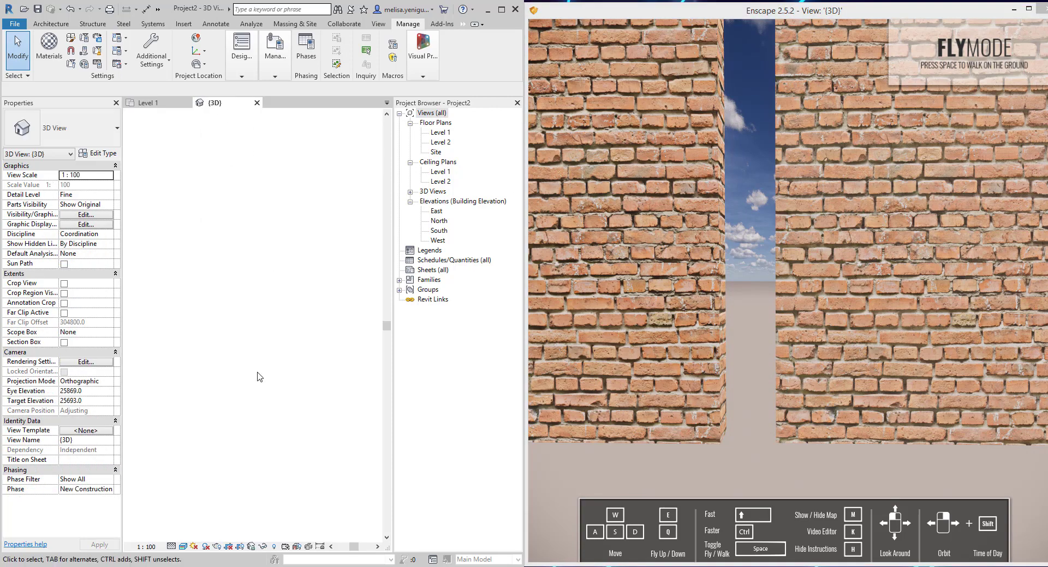
{"action": "mouse_move", "coordinate": [269, 374]}
{"action": "middle_mouse_down"}
{"action": "mouse_move", "coordinate": [193, 375]}
{"action": "mouse_move", "coordinate": [378, 347]}
{"action": "middle_mouse_up"}
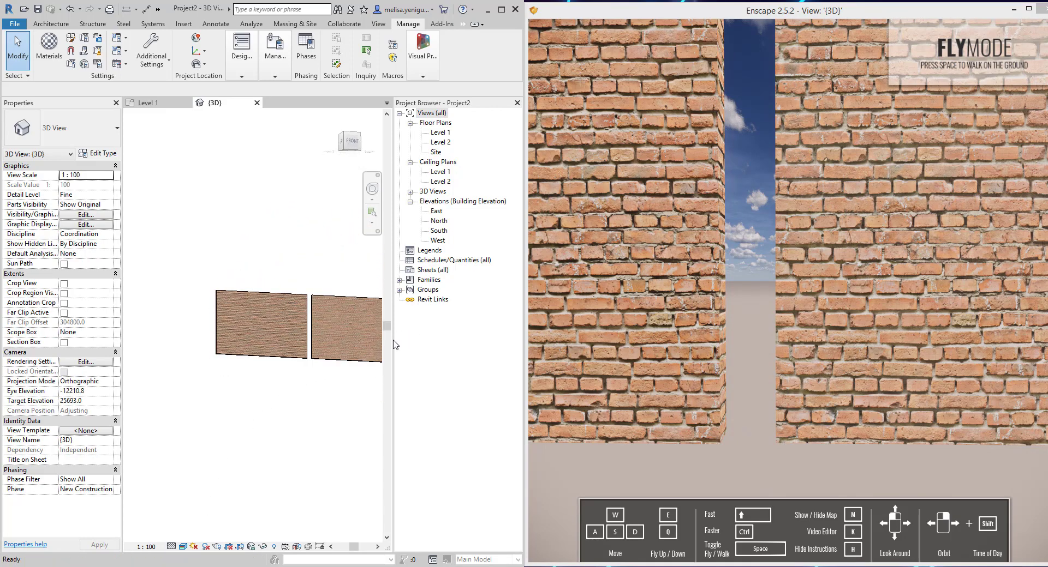
{"action": "scroll", "coordinate": [327, 340], "scroll_direction": "up", "scroll_amount": 2}
{"action": "scroll", "coordinate": [243, 331], "scroll_direction": "up", "scroll_amount": 2}
{"action": "middle_click_drag", "start_coordinate": [249, 370], "coordinate": [262, 369], "text": "shift"}
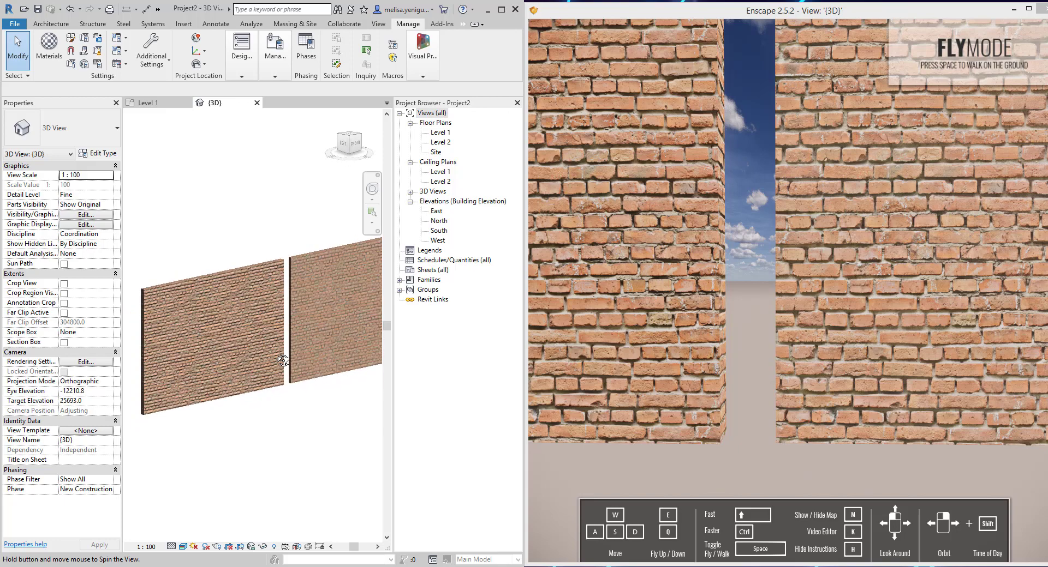
{"action": "left_click", "coordinate": [182, 547]}
{"action": "left_click", "coordinate": [196, 535]}
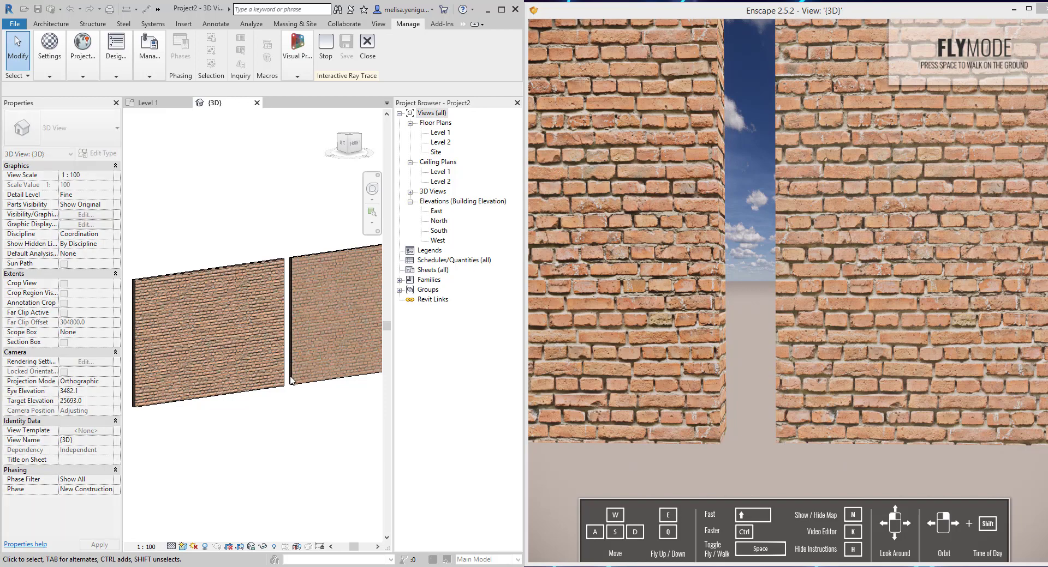
Maximize Revit, zoom in on the ray-traced walls, then switch the visual style to Realistic.
{"action": "left_click", "coordinate": [501, 9]}
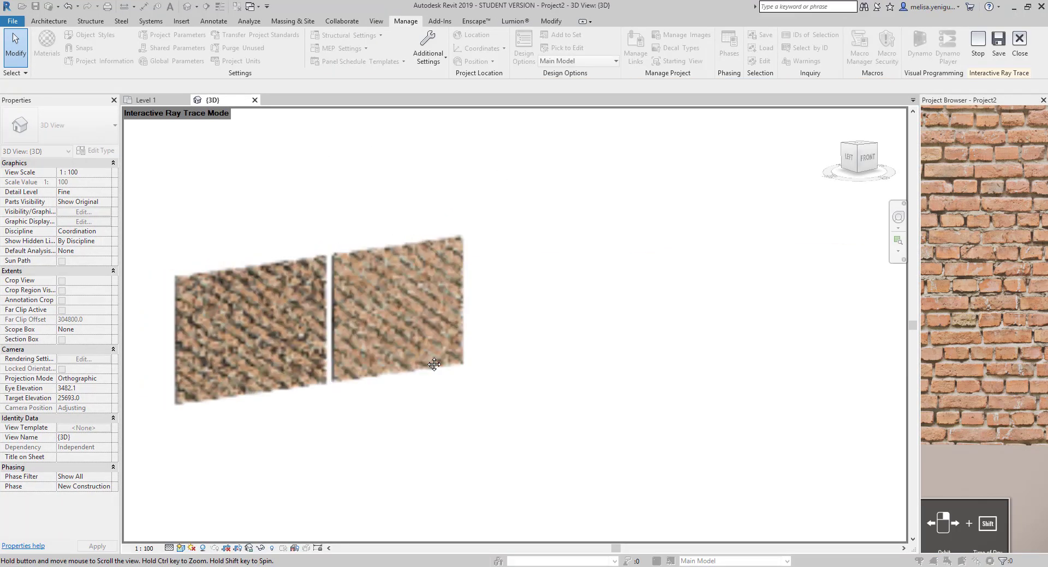
{"action": "middle_click_drag", "start_coordinate": [433, 365], "coordinate": [496, 364]}
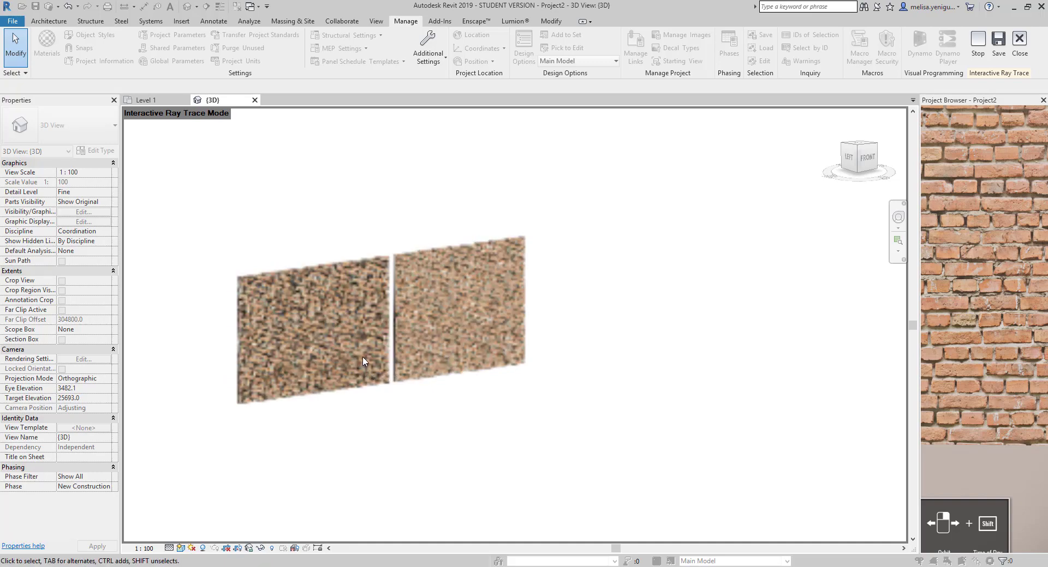
{"action": "scroll", "coordinate": [364, 361], "scroll_direction": "up", "scroll_amount": 1}
{"action": "scroll", "coordinate": [362, 330], "scroll_direction": "up", "scroll_amount": 2}
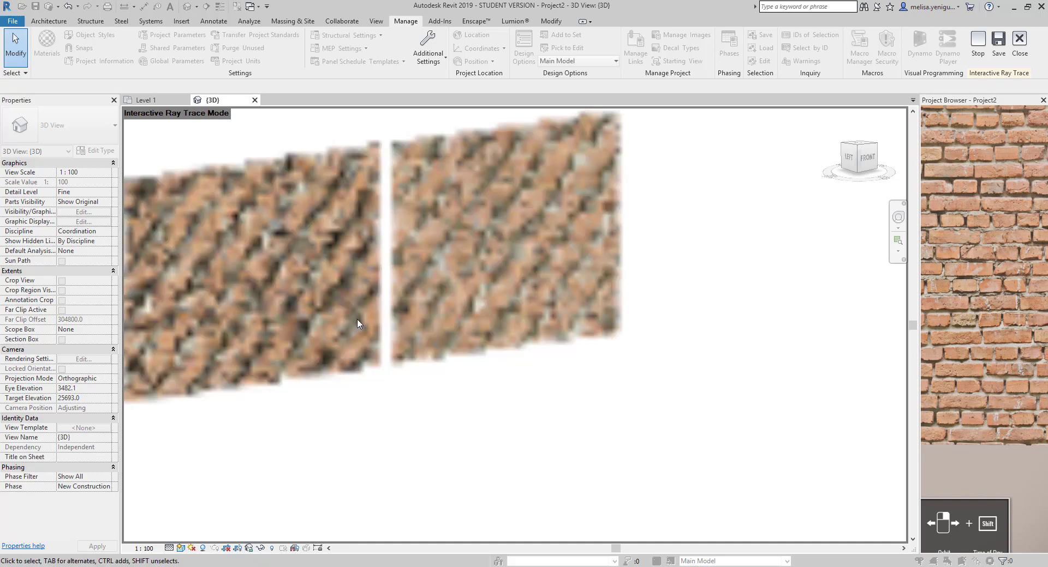
{"action": "scroll", "coordinate": [358, 323], "scroll_direction": "up", "scroll_amount": 1}
{"action": "scroll", "coordinate": [347, 334], "scroll_direction": "up", "scroll_amount": 1}
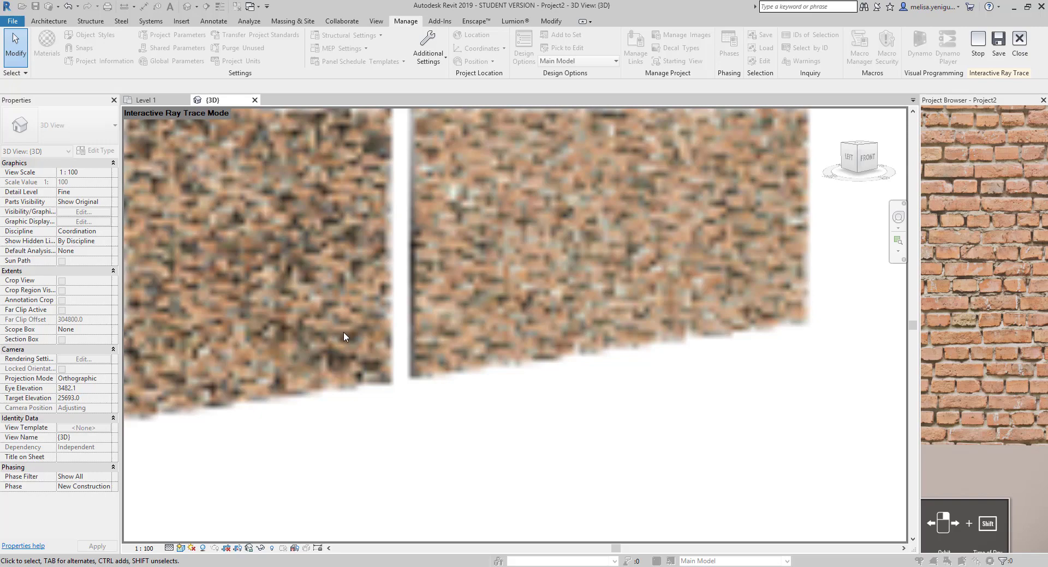
{"action": "scroll", "coordinate": [382, 328], "scroll_direction": "up", "scroll_amount": 1}
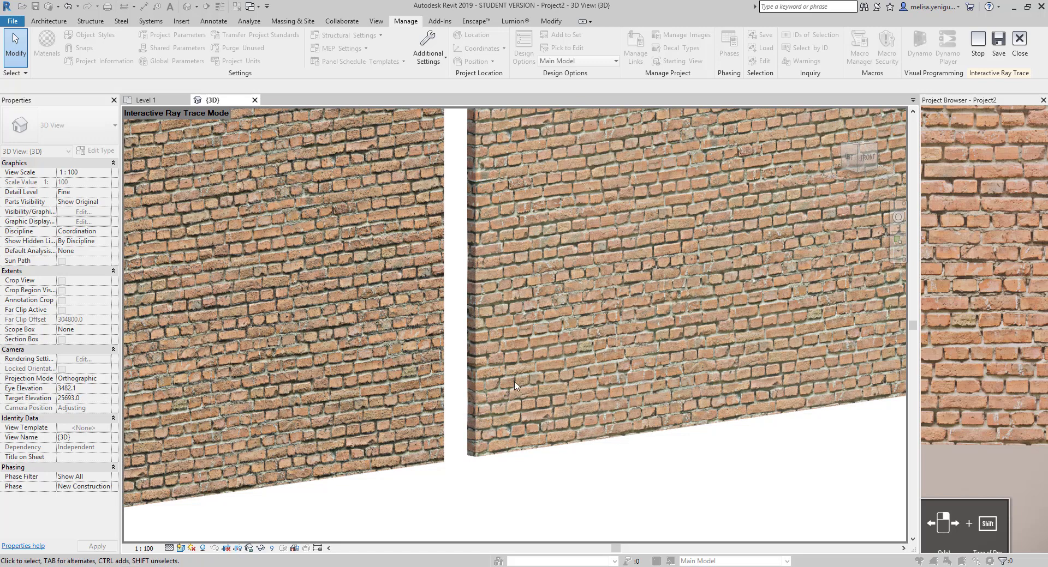
{"action": "middle_click_drag", "start_coordinate": [490, 305], "coordinate": [569, 321]}
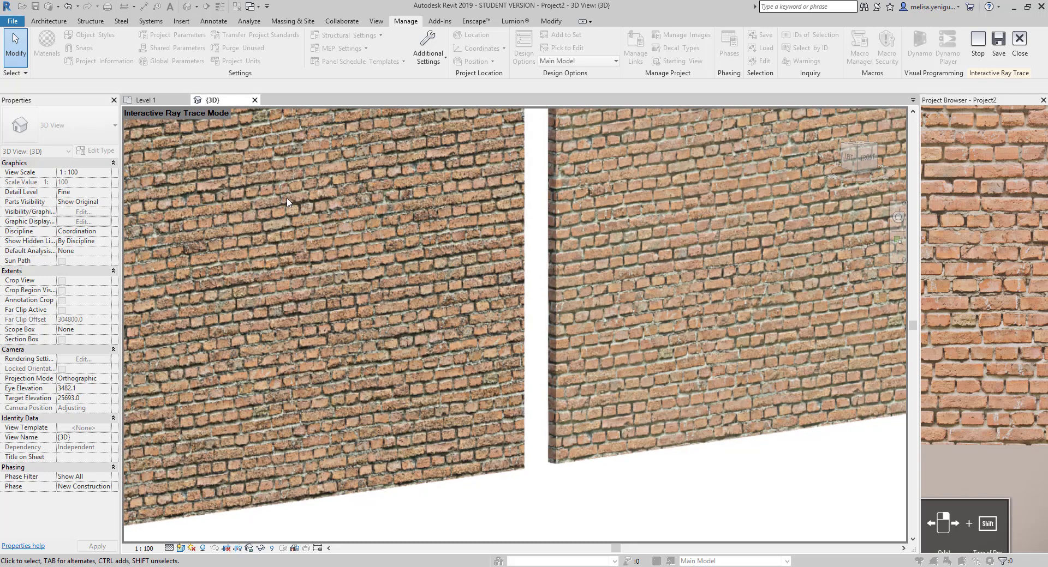
{"action": "left_click", "coordinate": [180, 549]}
{"action": "left_click", "coordinate": [206, 525]}
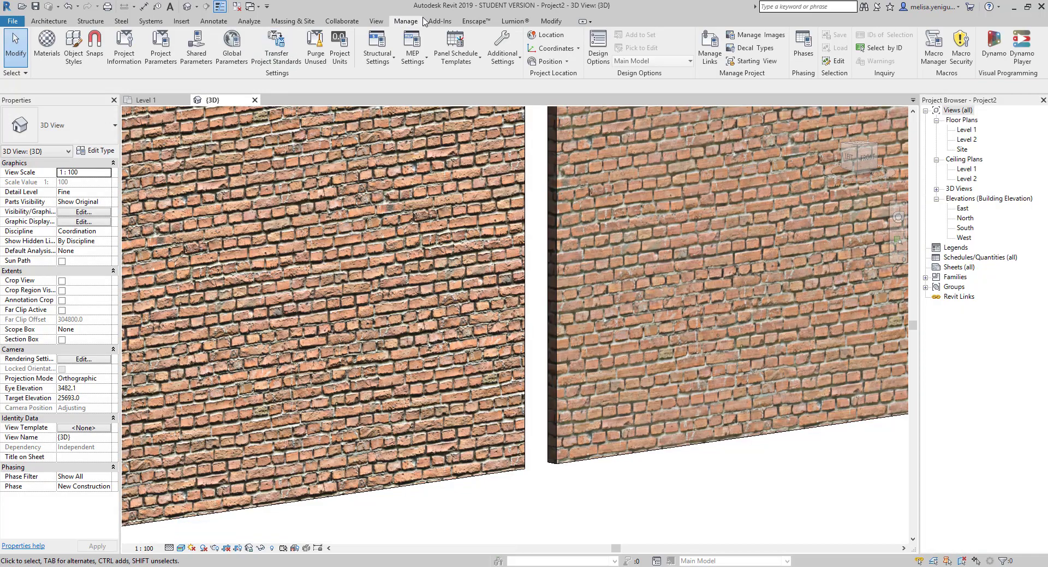
Open the Rendering dialog (Draft, Exterior: Sun only, Sky: Few Clouds) and move it off the walls.
{"action": "left_click", "coordinate": [371, 22]}
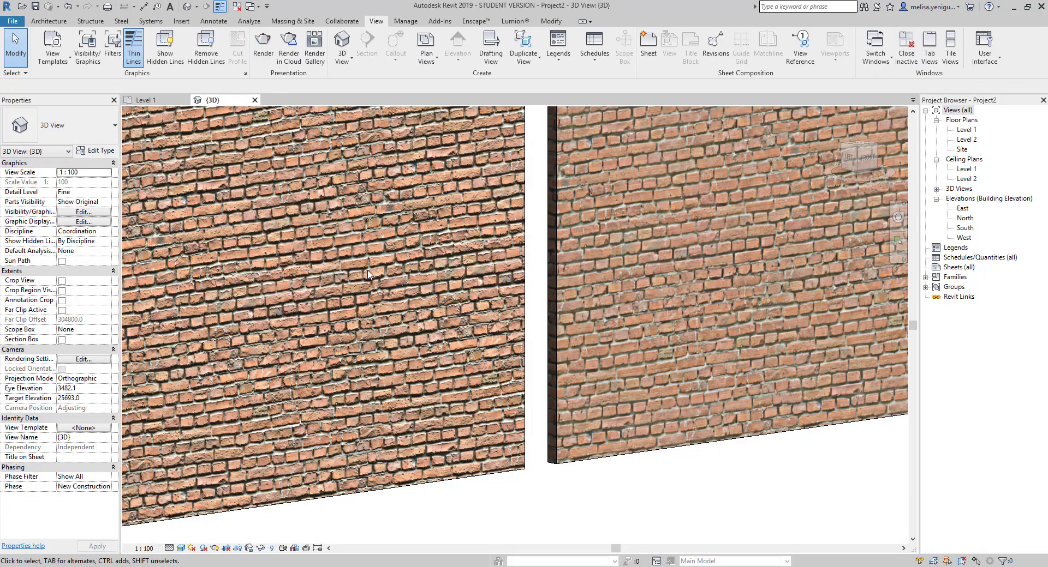
{"action": "left_click", "coordinate": [898, 218]}
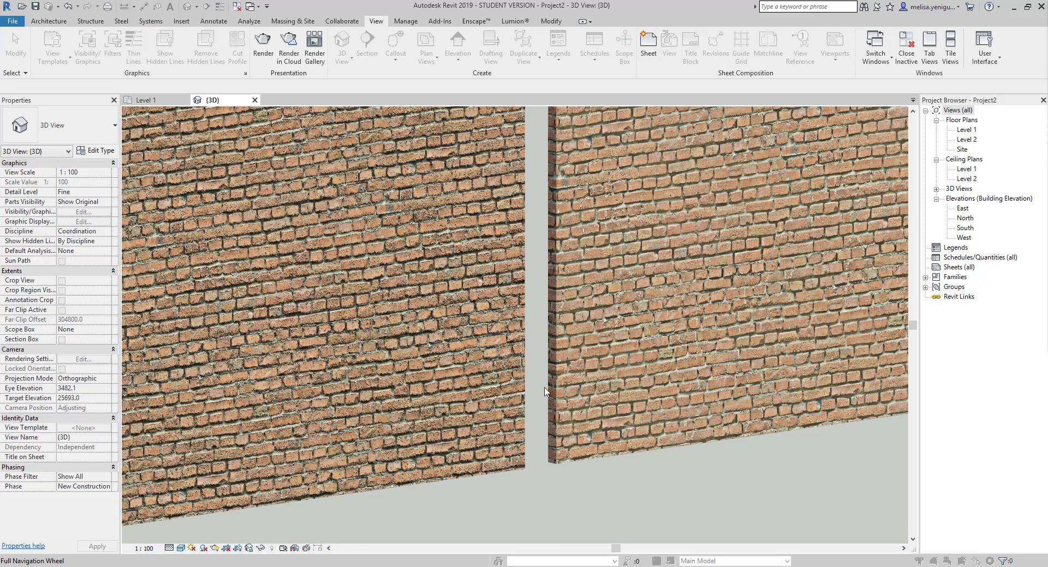
{"action": "left_click", "coordinate": [263, 43]}
{"action": "left_click_drag", "start_coordinate": [333, 98], "coordinate": [185, 88]}
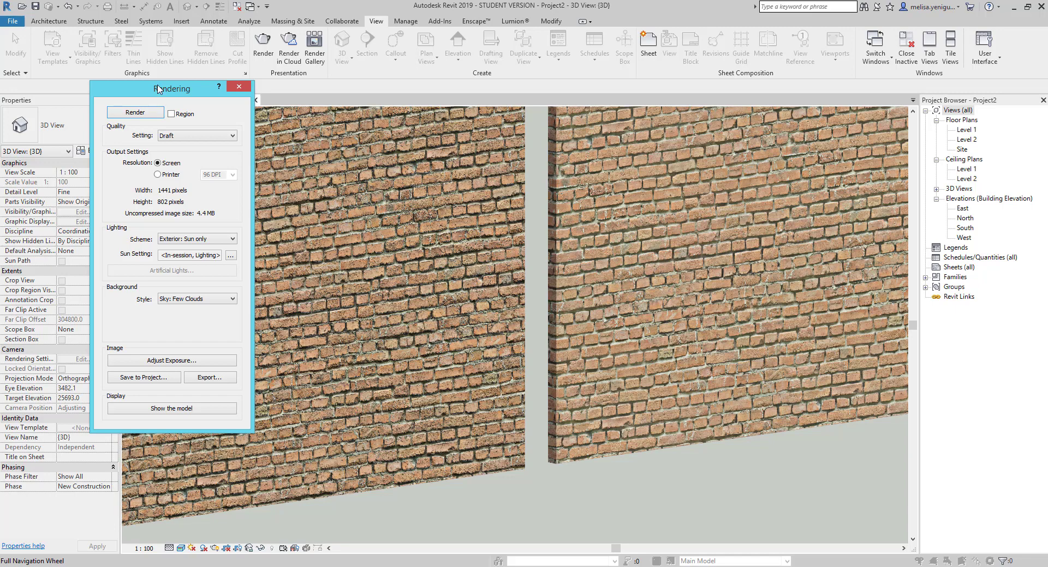
Close the Rendering dialog to return to the live {3D} view of the brick walls.
{"action": "left_click", "coordinate": [239, 87]}
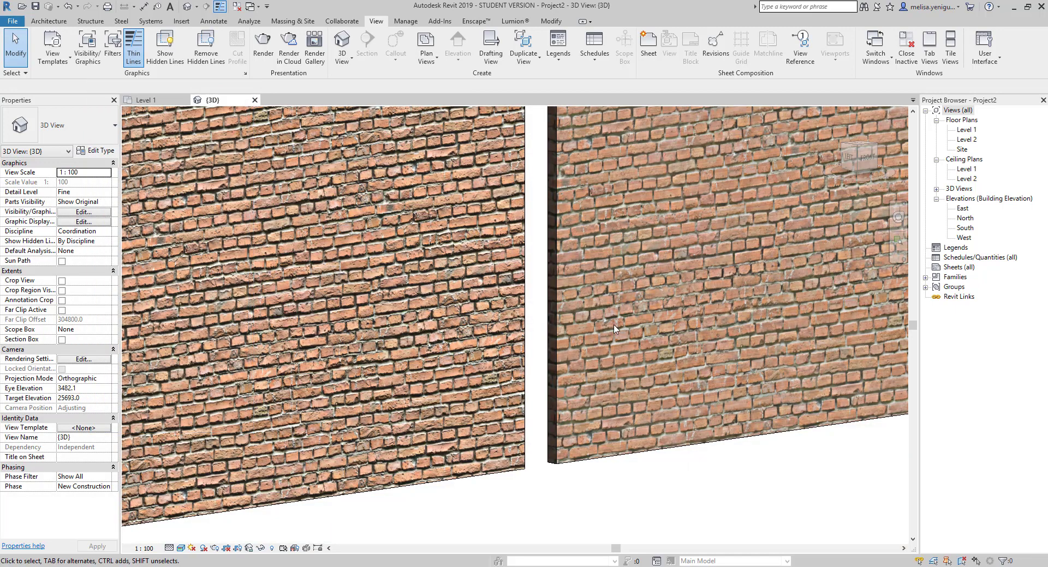